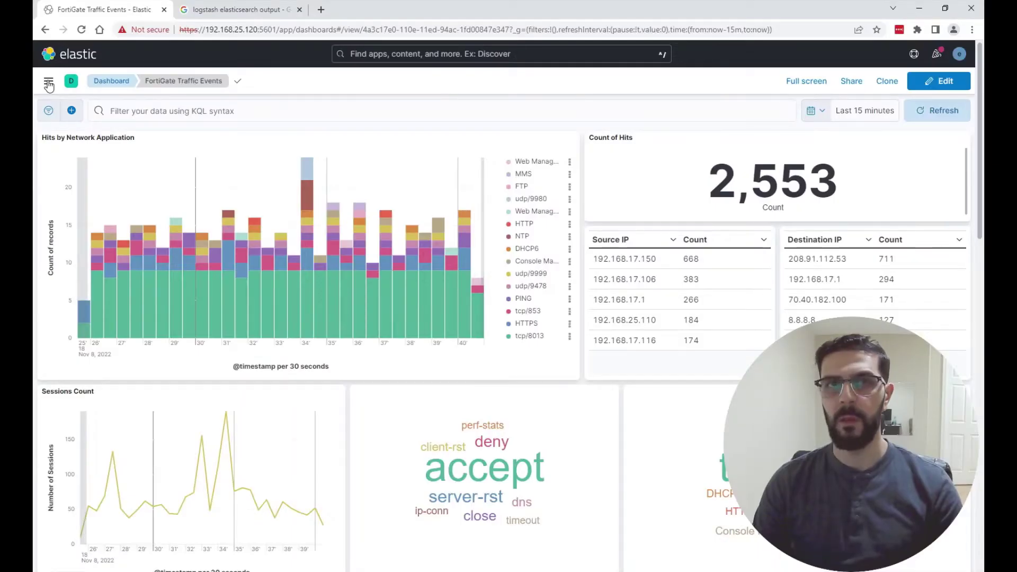
# - Open Index Management in Stack Management and filter the indices by "fi"
pyautogui.click(48, 85)
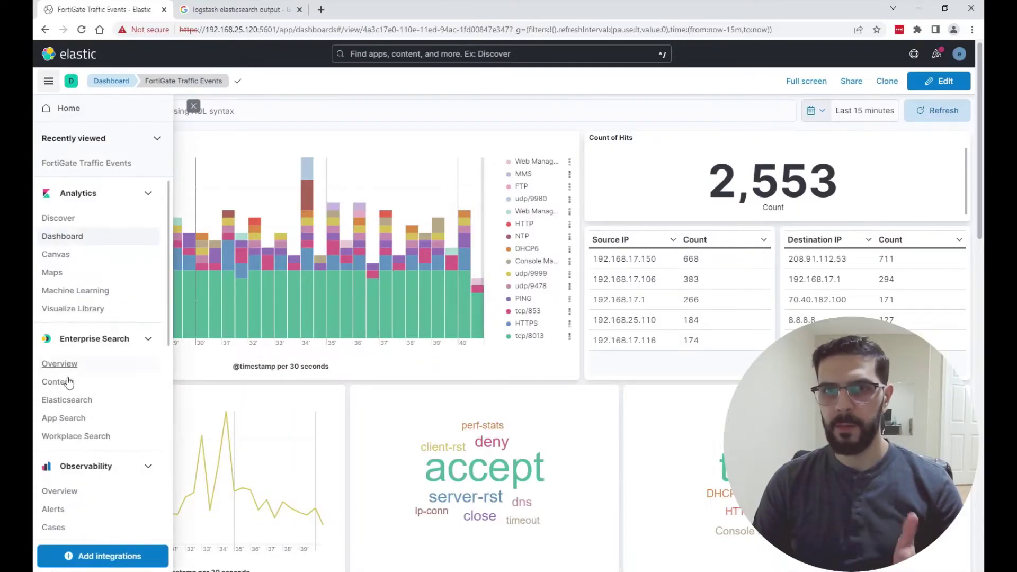
pyautogui.scroll(-5, 75, 381)
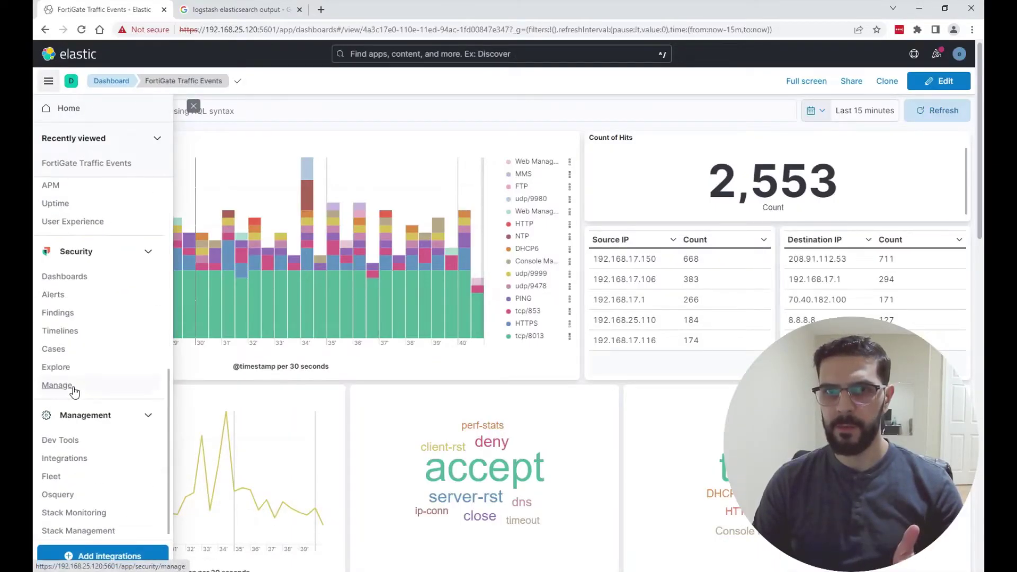
pyautogui.click(73, 527)
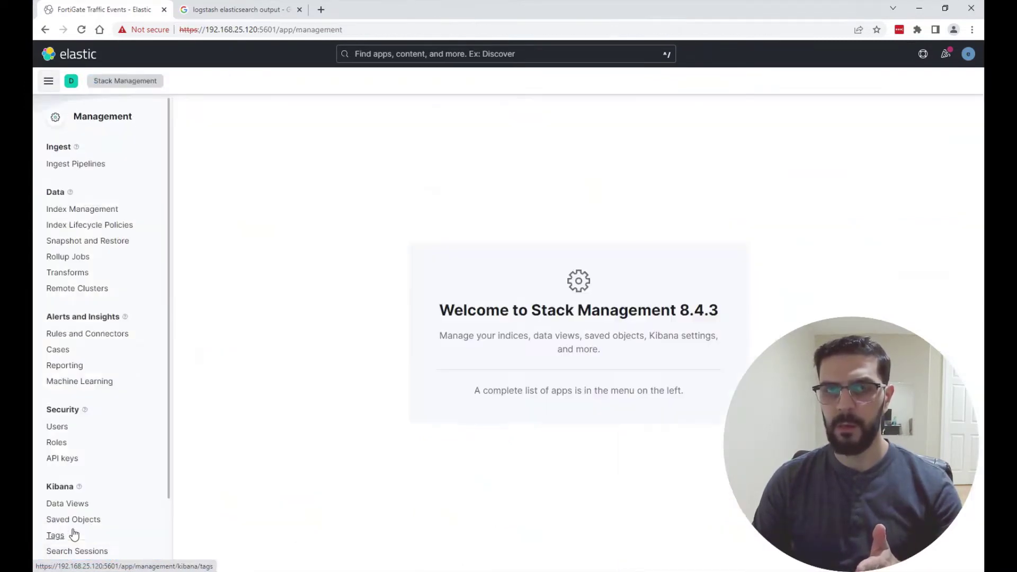
pyautogui.click(91, 211)
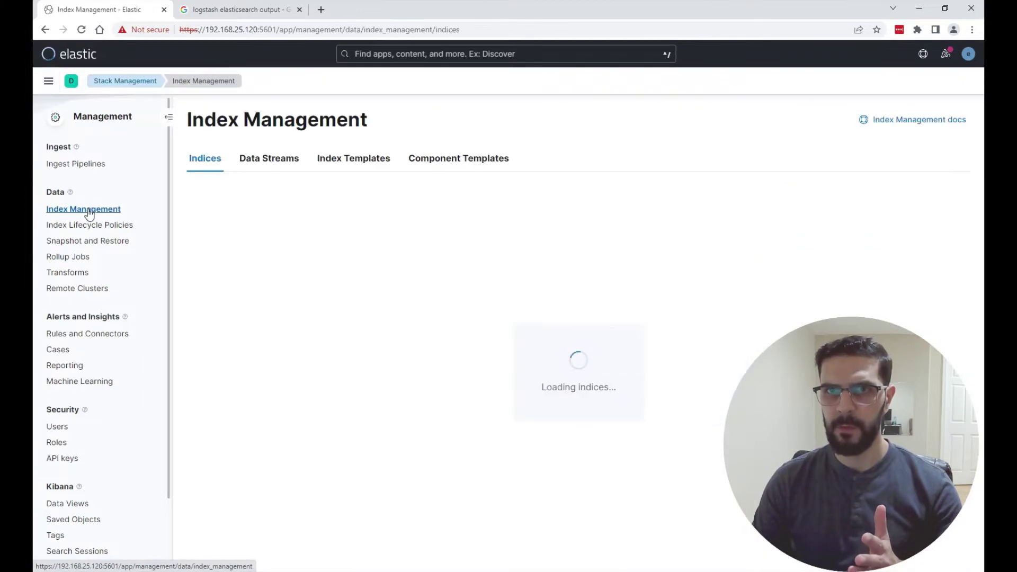
pyautogui.click(298, 222)
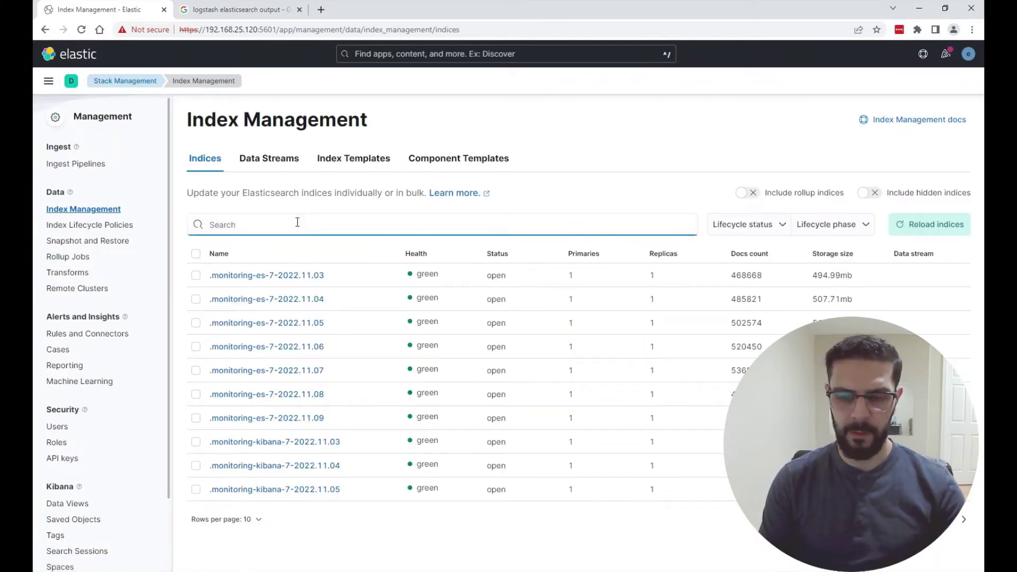
pyautogui.write('fil')
pyautogui.press('BackSpace')
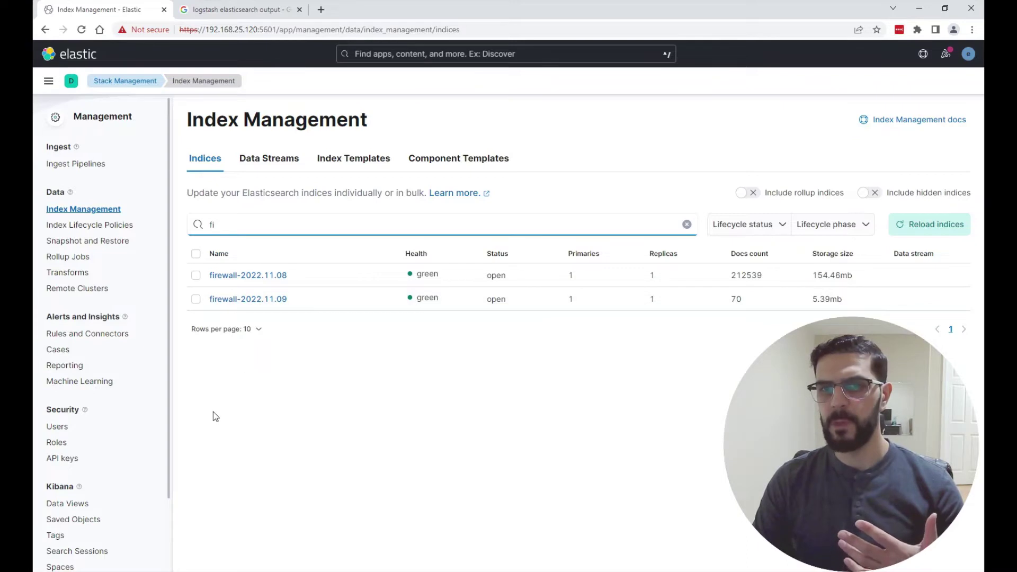
# - Switch to the open root terminal session on the ingest server
pyautogui.moveTo(159, 571)
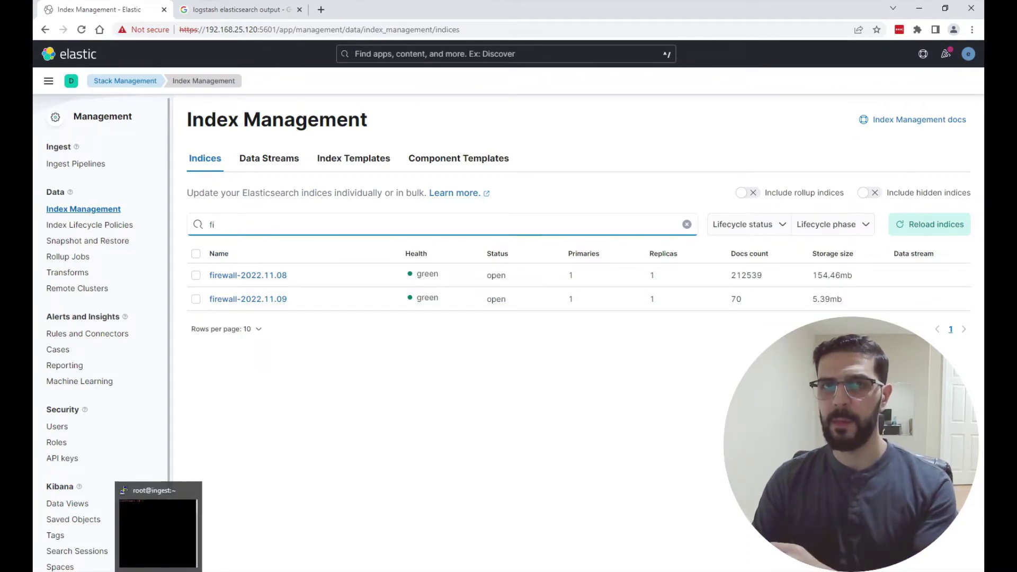
pyautogui.click(158, 530)
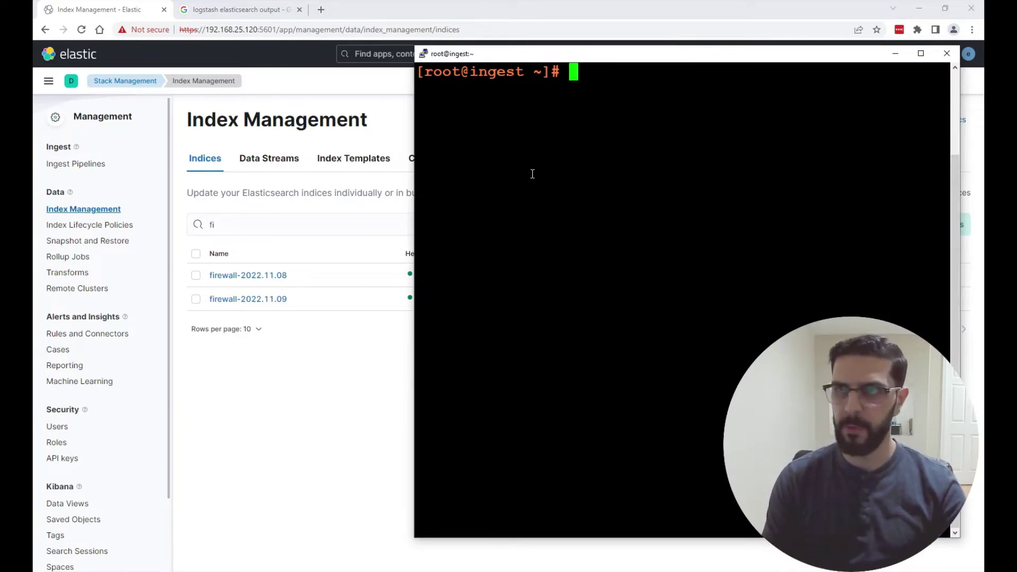
pyautogui.write('nano /e')
pyautogui.press('BackSpace')
pyautogui.press('BackSpace')
pyautogui.press('BackSpace')
pyautogui.press('BackSpace')
pyautogui.press('BackSpace')
pyautogui.press('BackSpace')
pyautogui.press('BackSpace')
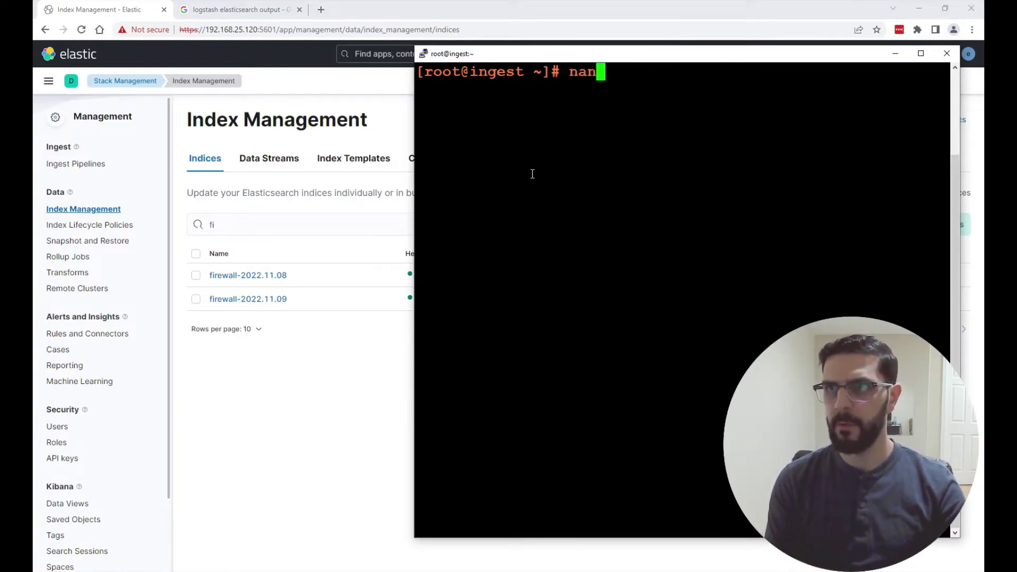
# - Print the Logstash pipeline file starting with "f" from /etc/logstash/conf.d using cat
pyautogui.write('cat /etc/logstash/conf.d/f')
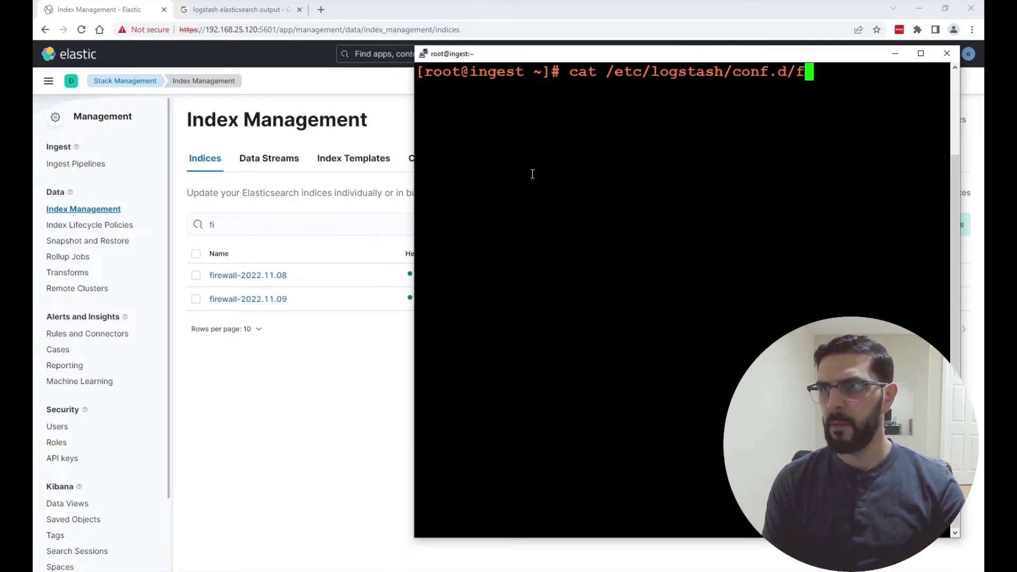
pyautogui.press('Tab')
pyautogui.press('Return')
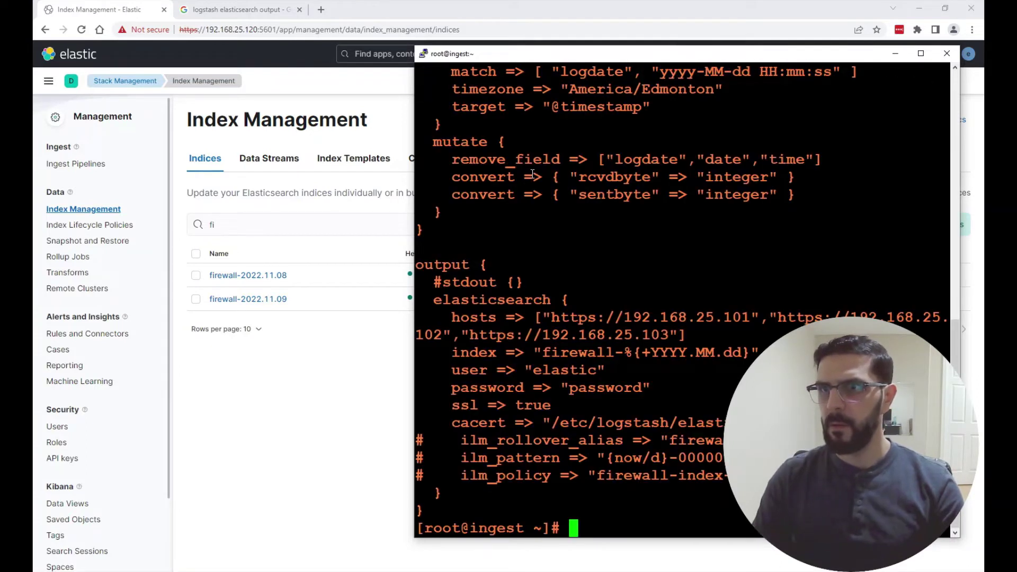
# - Examine the hosts and the date-based index name in the elasticsearch output, comparing the name pattern with the firewall indices in the browser
pyautogui.moveTo(435, 300); pyautogui.dragTo(543, 316)
pyautogui.tripleClick(550, 317)
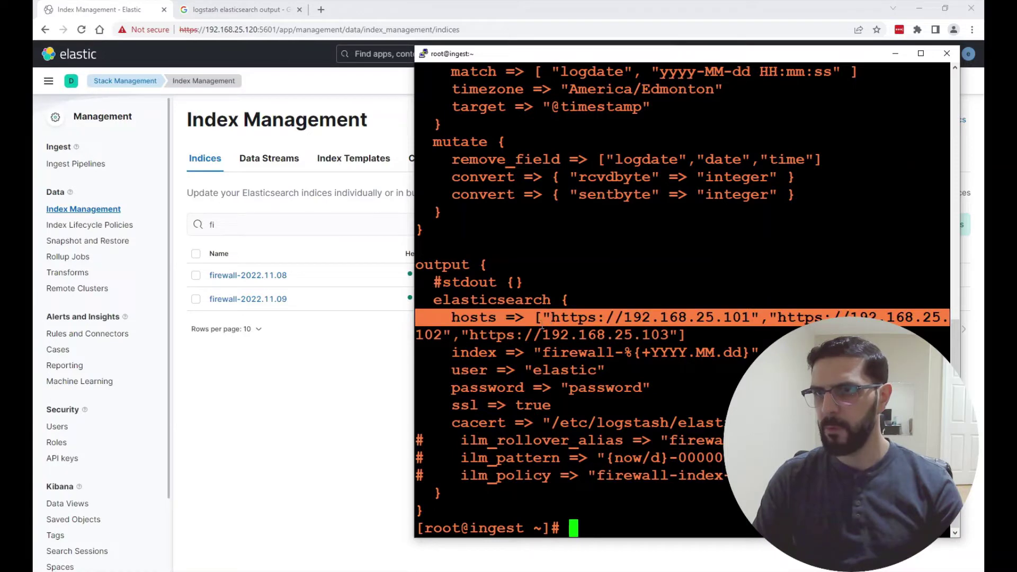
pyautogui.doubleClick(483, 353)
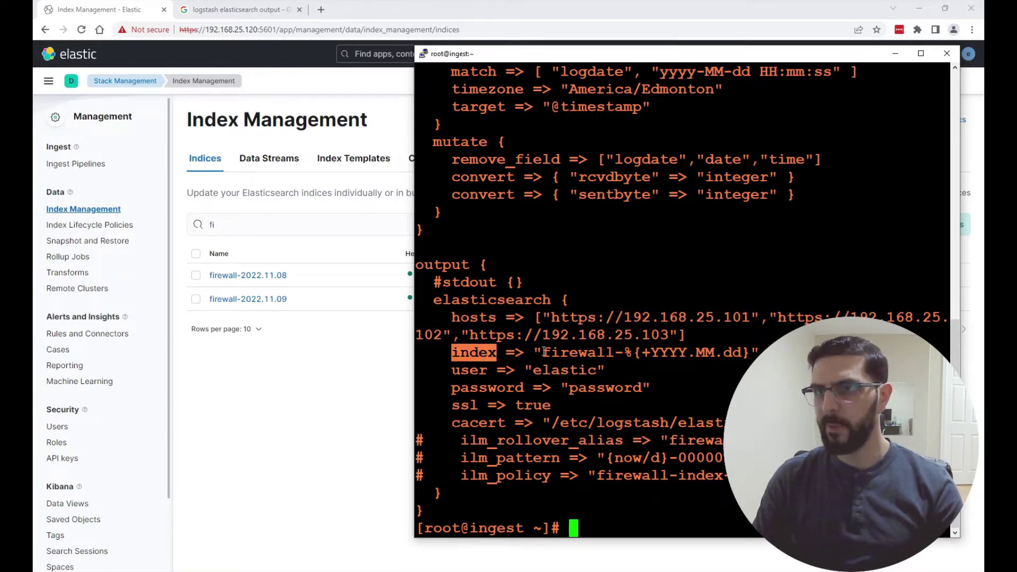
pyautogui.moveTo(544, 351); pyautogui.dragTo(748, 353)
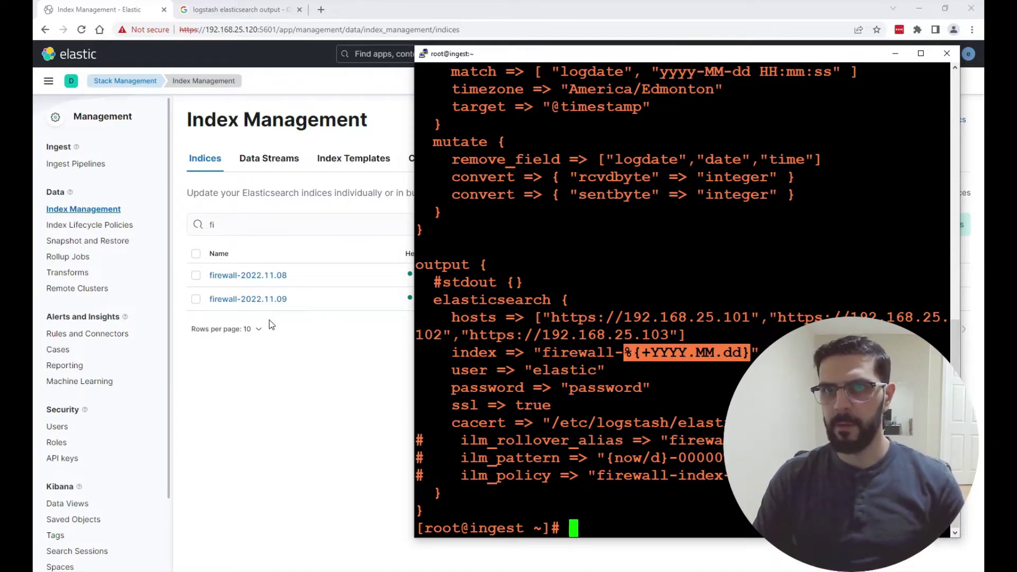
pyautogui.keyDown('ctrl'); pyautogui.scroll(2, 267, 284); pyautogui.keyUp('ctrl')
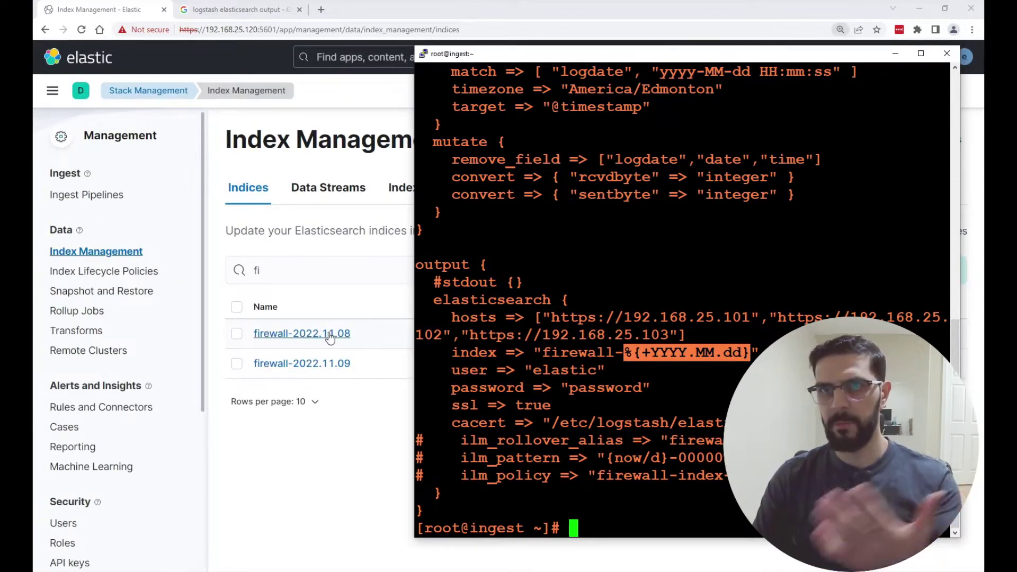
pyautogui.click(705, 362)
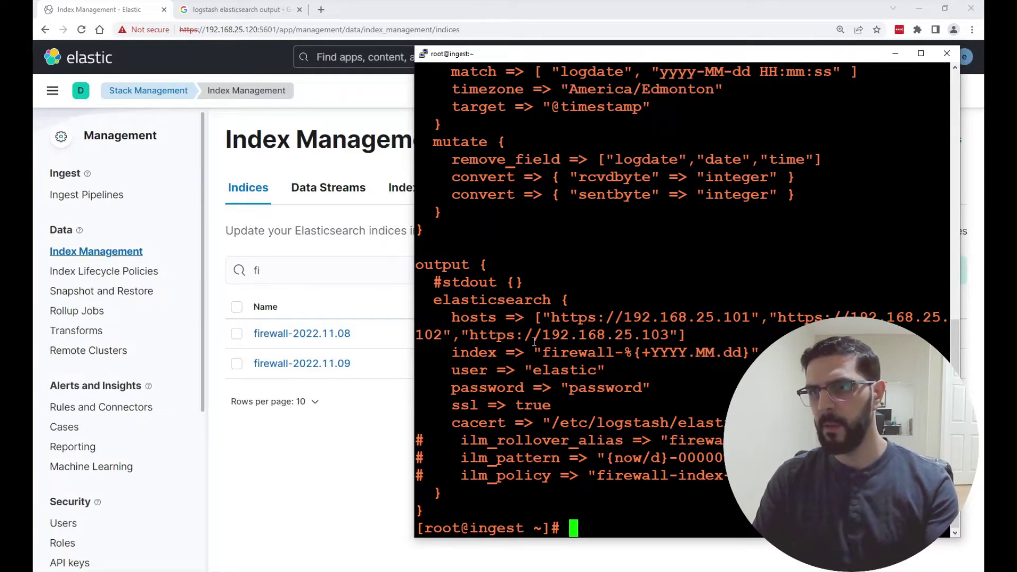
# - Review the elasticsearch output block from its index setting down to the commented-out ILM lines
pyautogui.doubleClick(444, 301)
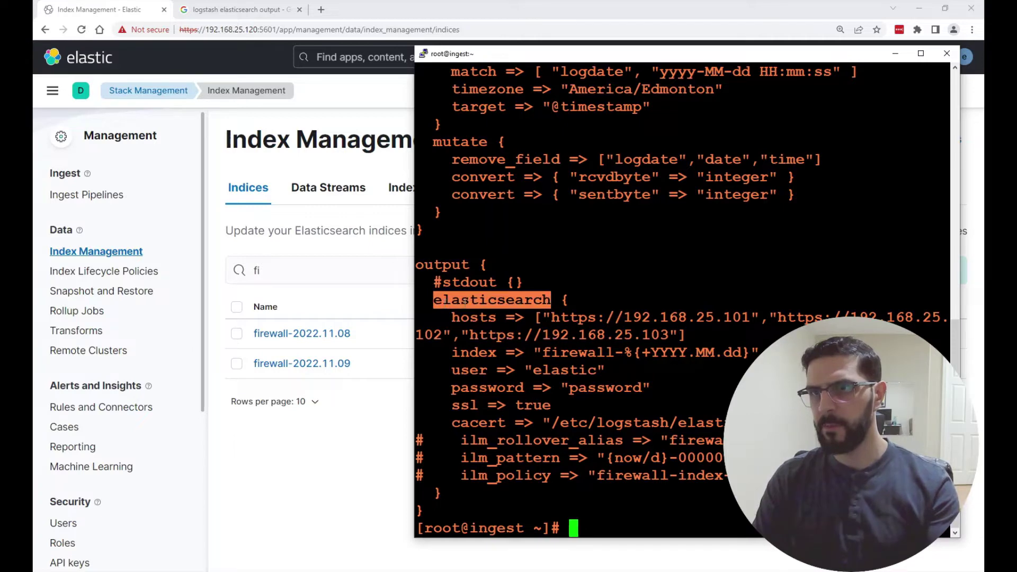
pyautogui.click(466, 305)
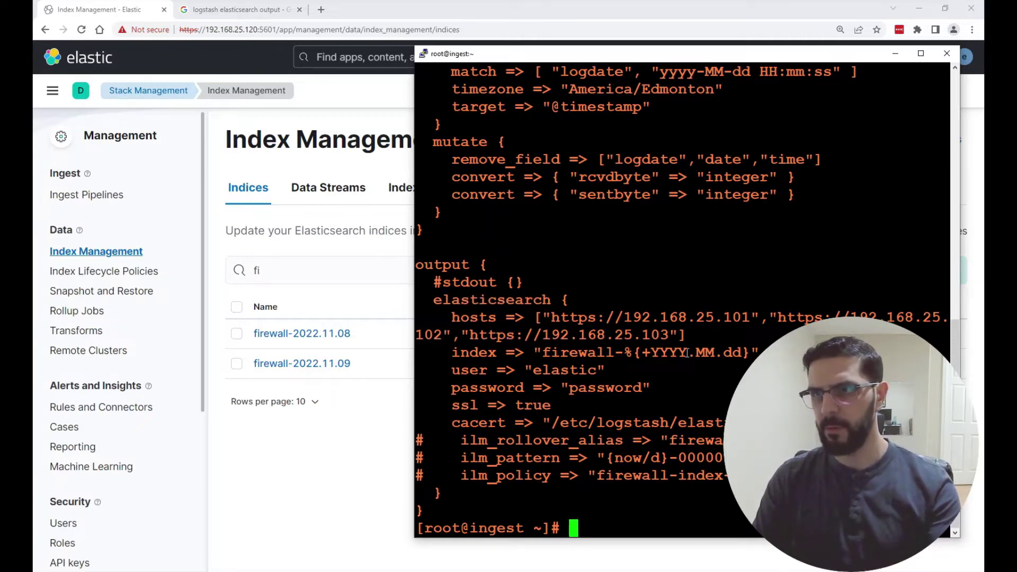
pyautogui.moveTo(742, 353); pyautogui.dragTo(497, 370)
pyautogui.click(529, 371)
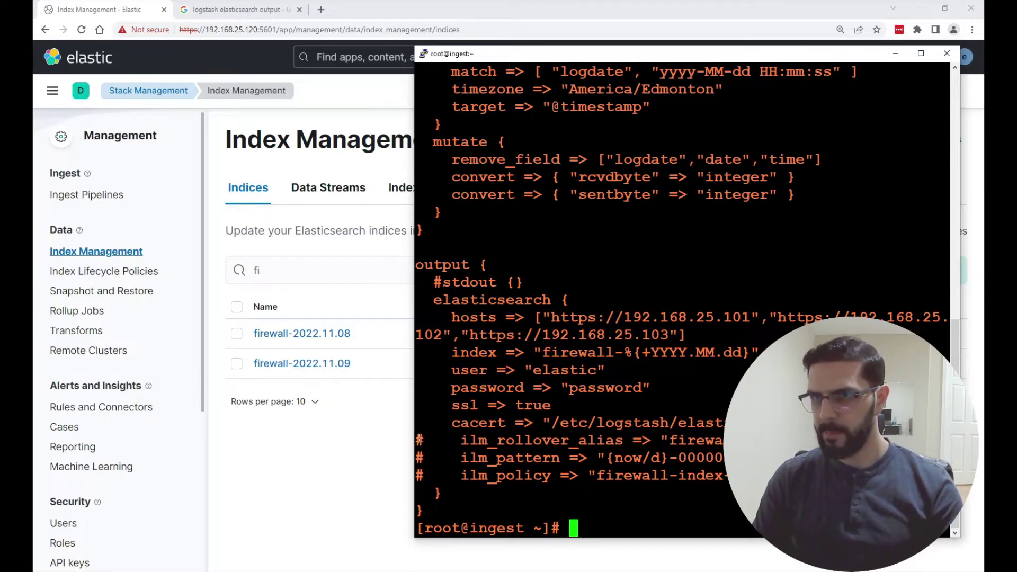
pyautogui.tripleClick(427, 440)
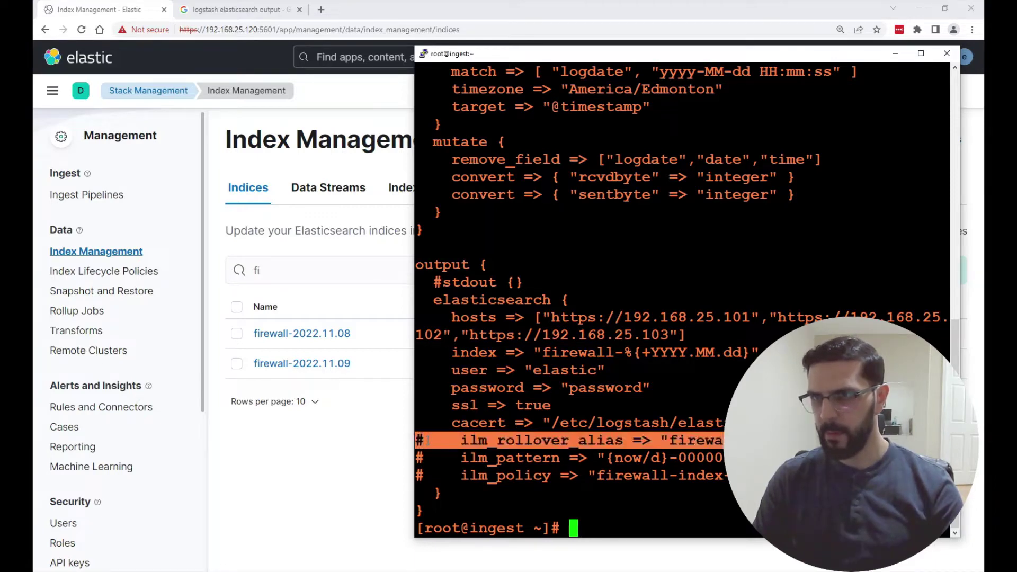
pyautogui.click(428, 441)
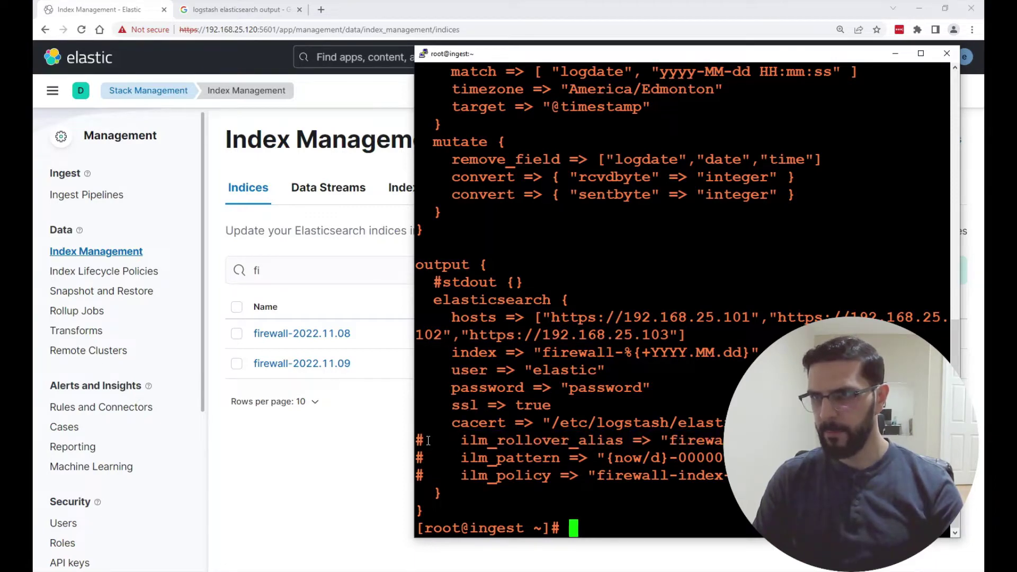
# - Open the Elasticsearch output plugin reference from the Google results in the browser and search the page for "ilm"
pyautogui.click(222, 12)
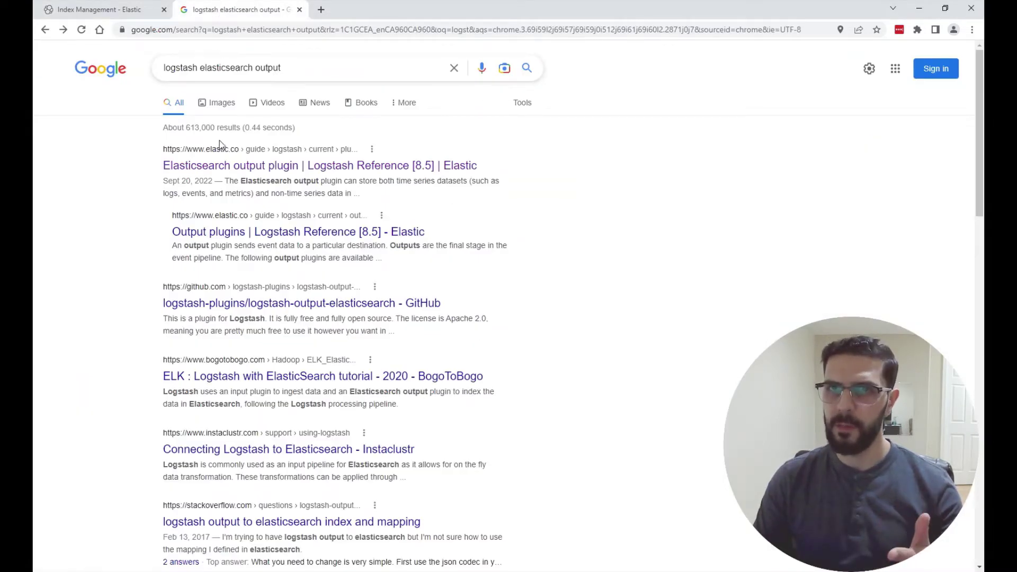
pyautogui.click(247, 169)
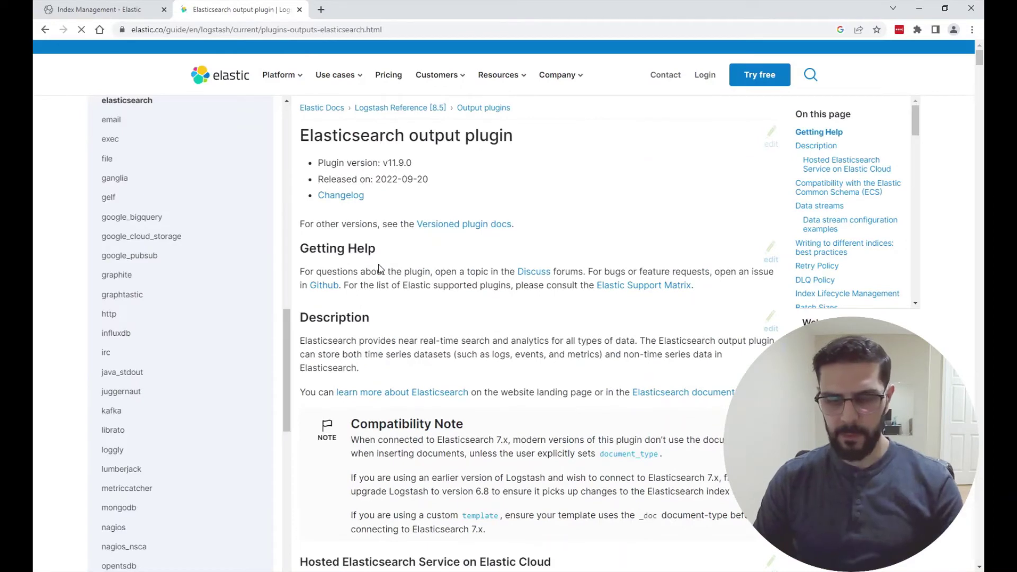
pyautogui.hotkey('ctrl', 'f')
pyautogui.write('ilm')
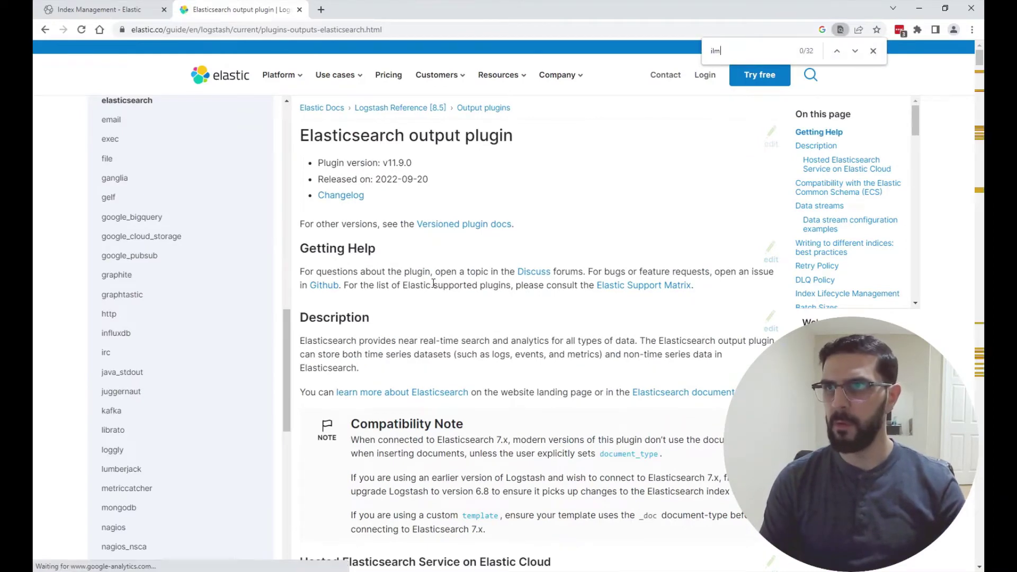
pyautogui.press('Return')
pyautogui.press('Return')
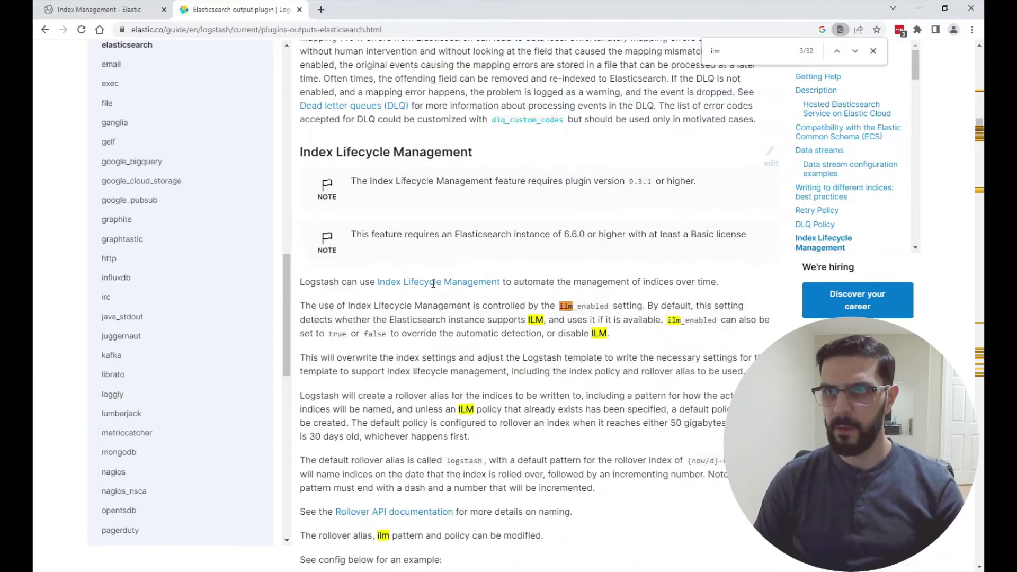
pyautogui.press('Return')
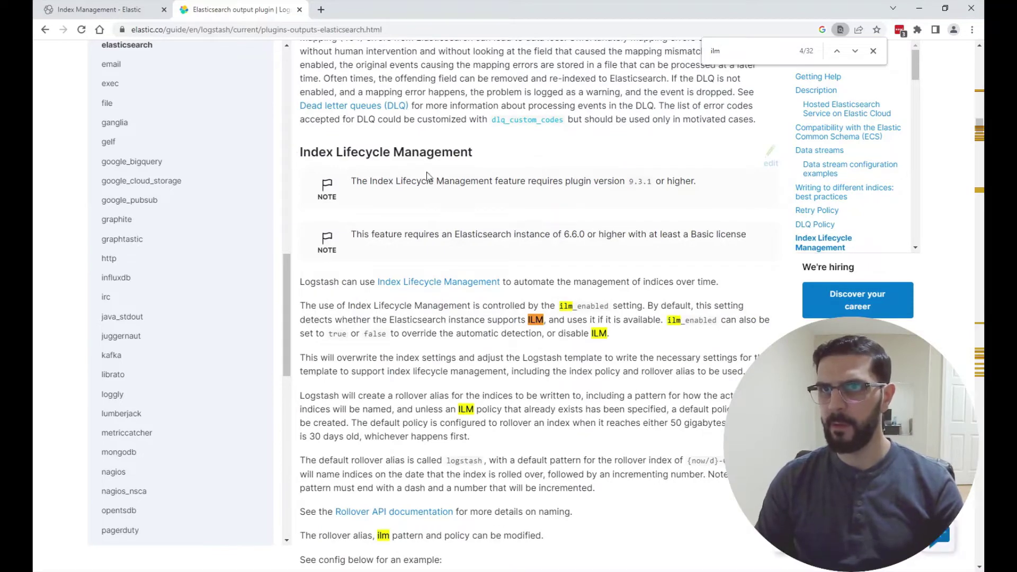
# - Examine the example ILM configuration in the documentation and compare it with the commented ILM lines in the terminal
pyautogui.scroll(-5, 402, 243)
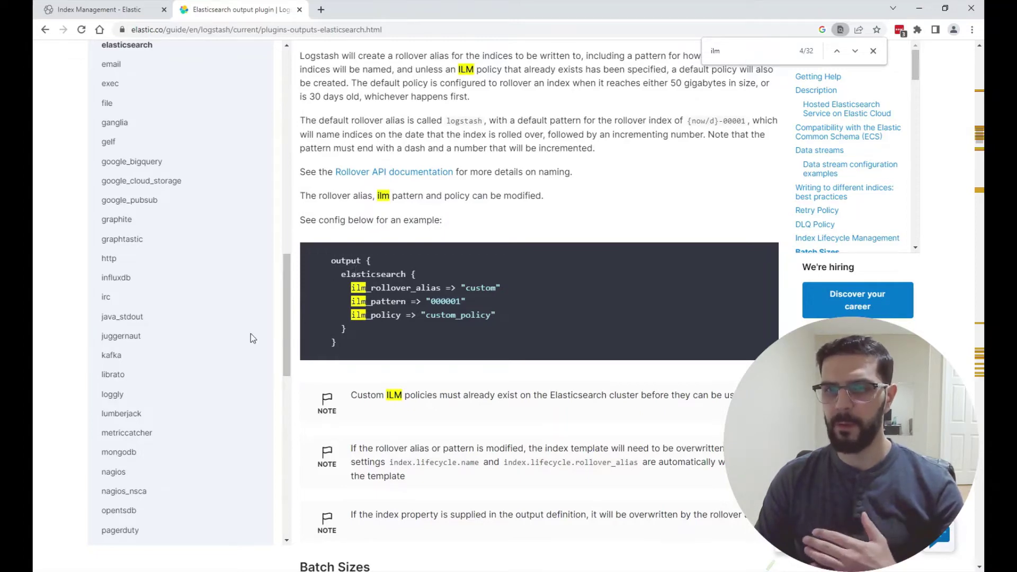
pyautogui.hotkey('alt', 'Tab')
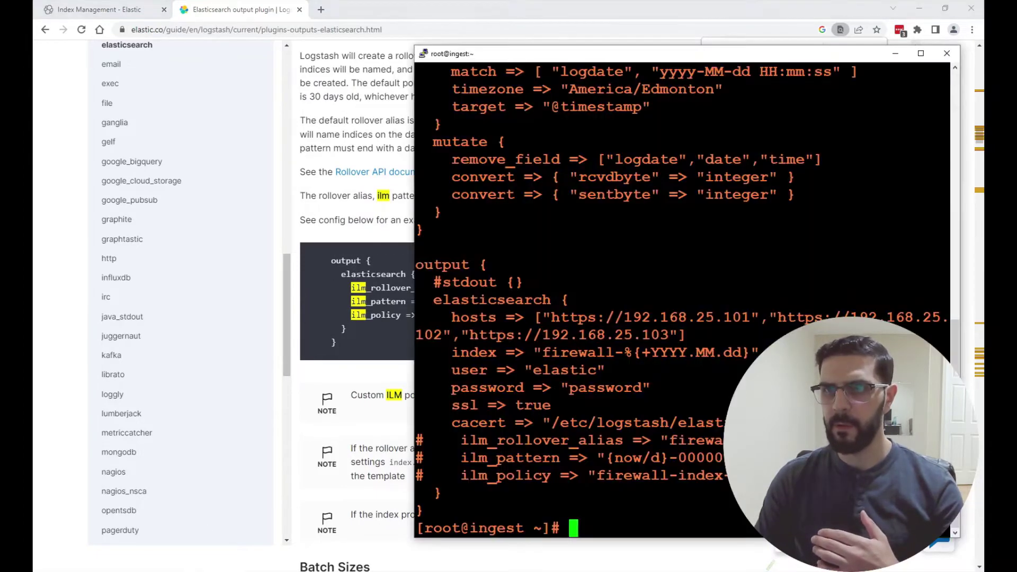
pyautogui.moveTo(465, 447); pyautogui.dragTo(721, 477)
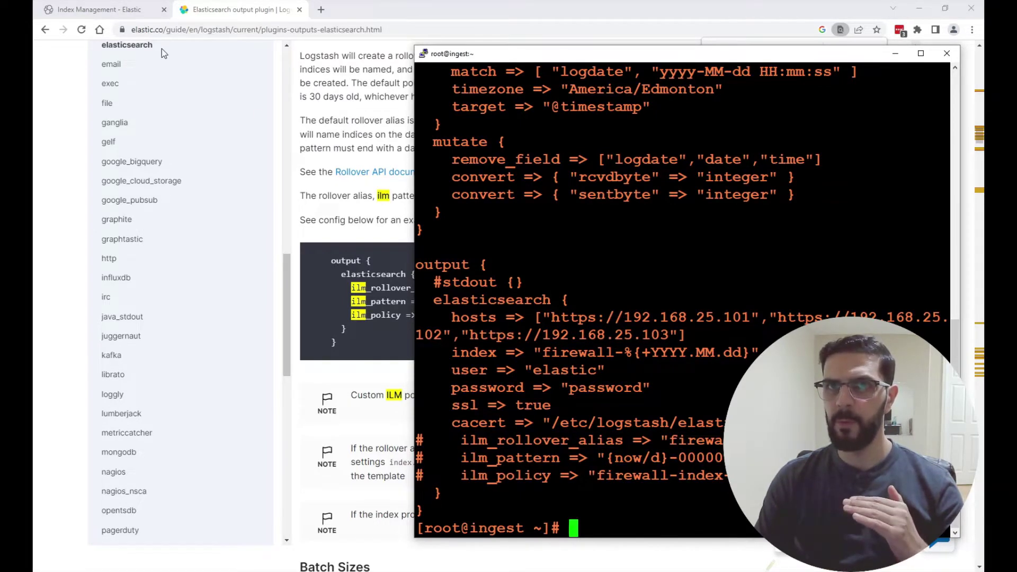
# - Start a new index lifecycle policy in Elastic and name it firewall-index-policy
pyautogui.click(122, 12)
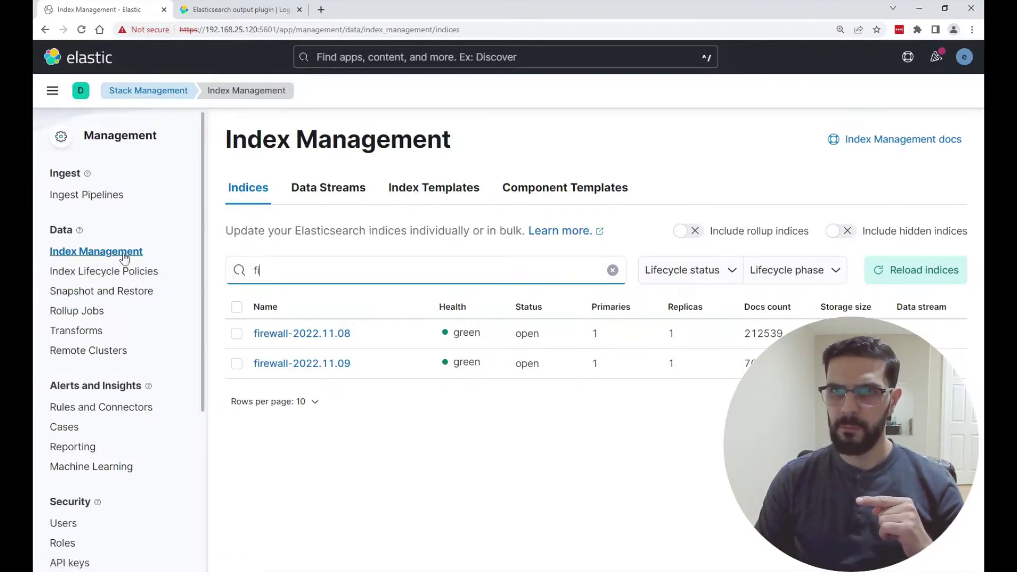
pyautogui.click(87, 269)
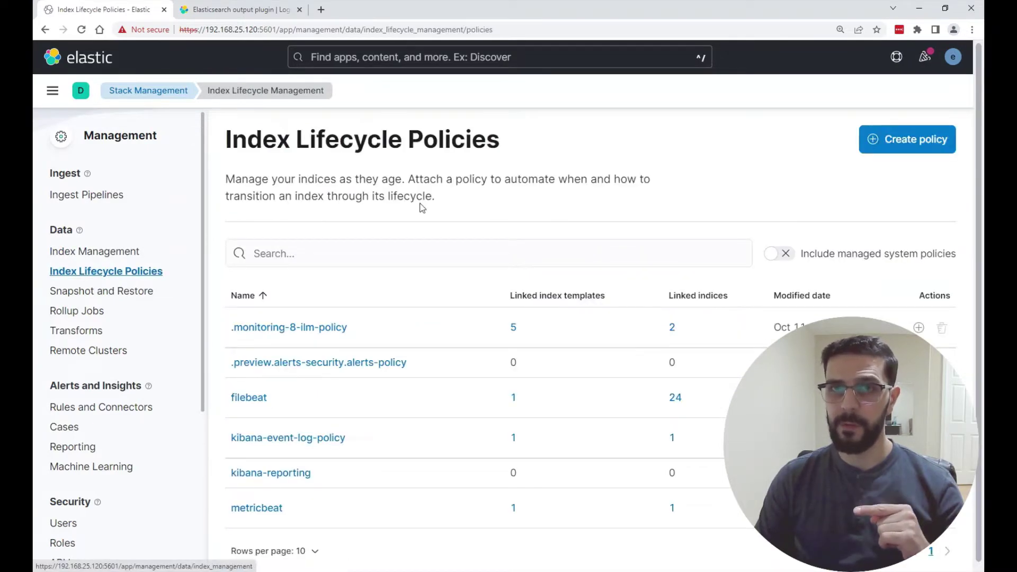
pyautogui.click(906, 140)
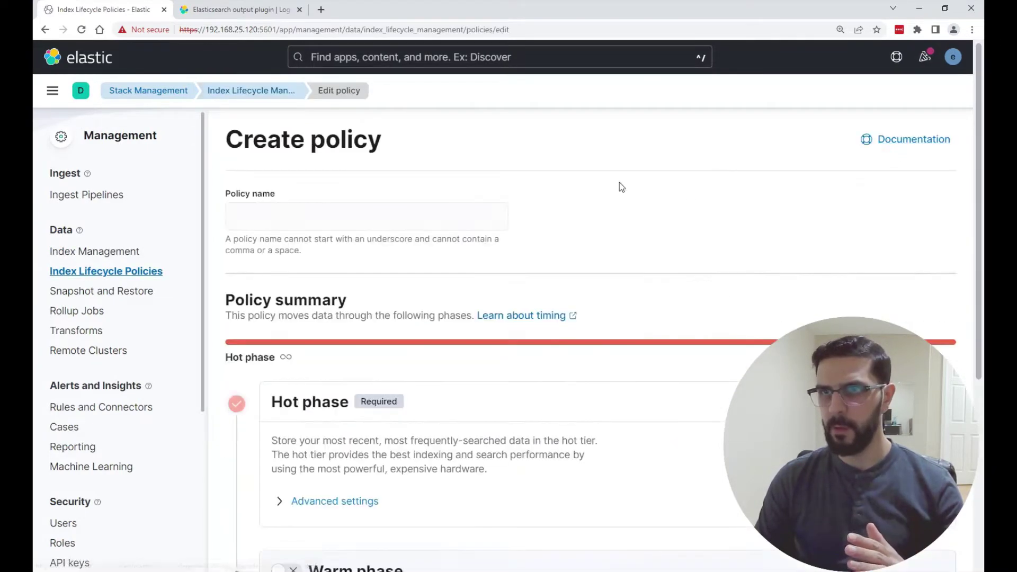
pyautogui.click(344, 225)
pyautogui.write('fir')
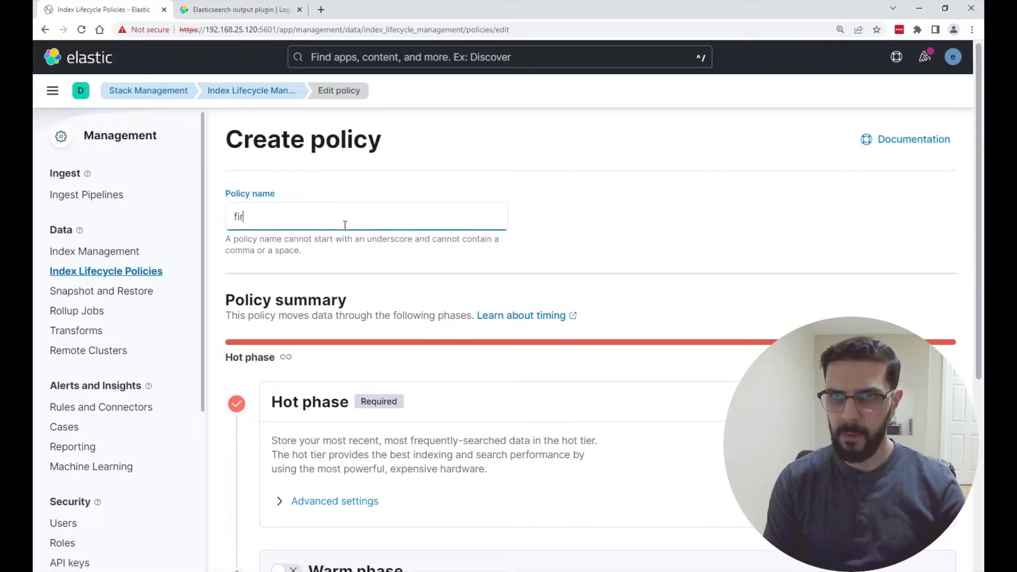
pyautogui.write('ewall-index-po')
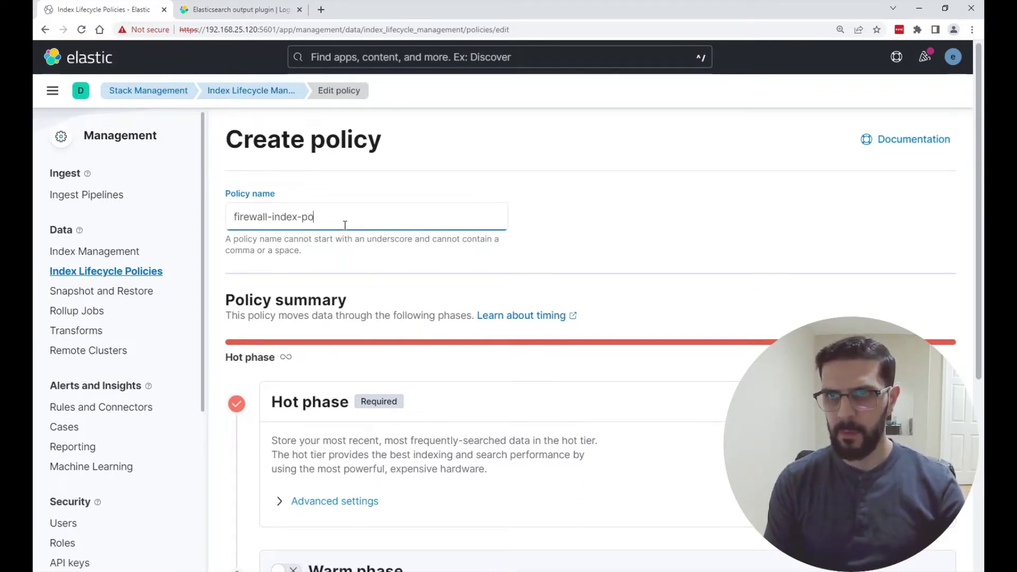
pyautogui.write('licy')
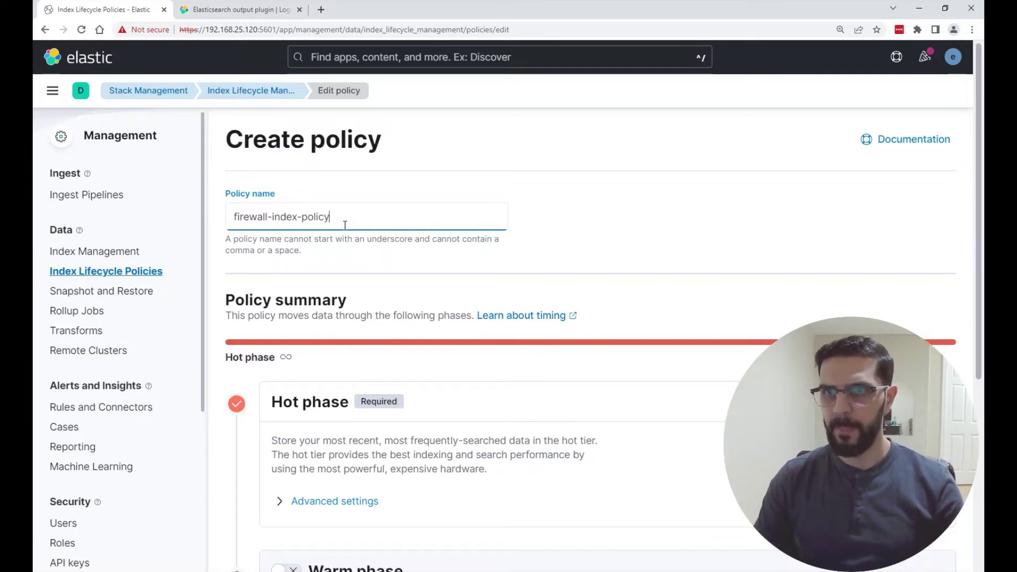
# - Turn off the recommended rollover defaults in the hot phase's advanced settings and clear the maximum primary shard size
pyautogui.scroll(-4, 345, 225)
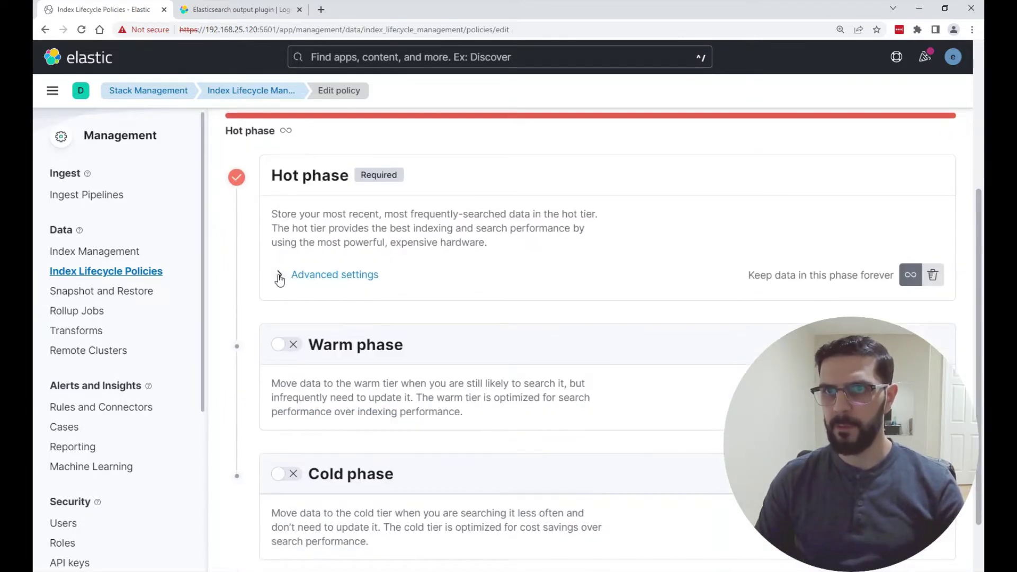
pyautogui.click(279, 277)
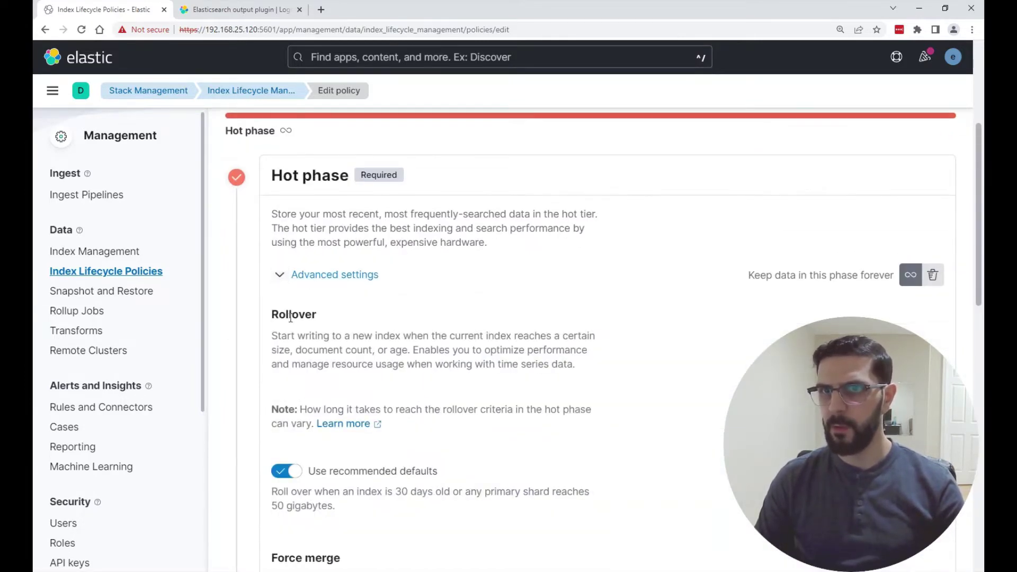
pyautogui.scroll(-2, 313, 348)
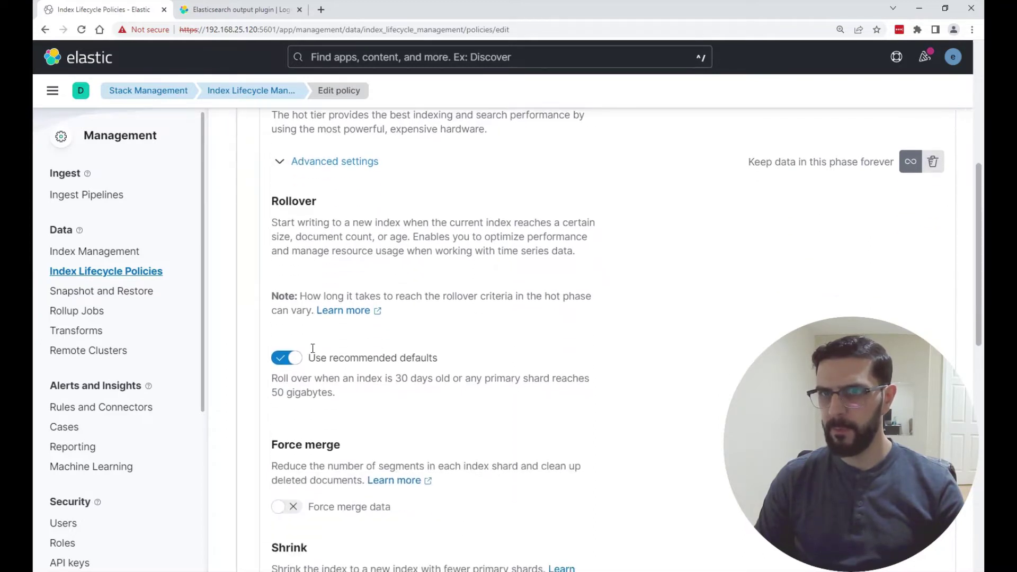
pyautogui.click(290, 358)
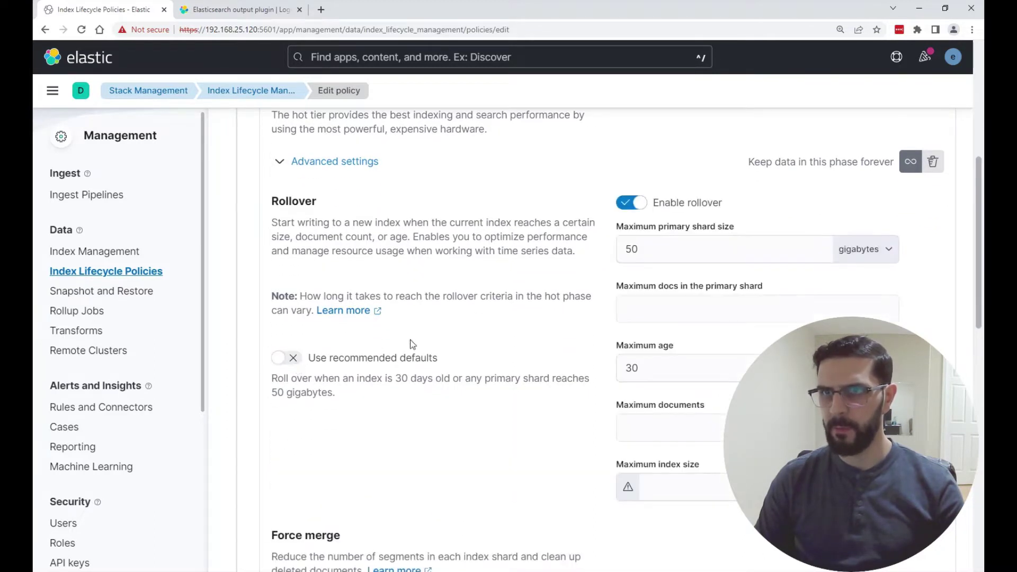
pyautogui.click(677, 256)
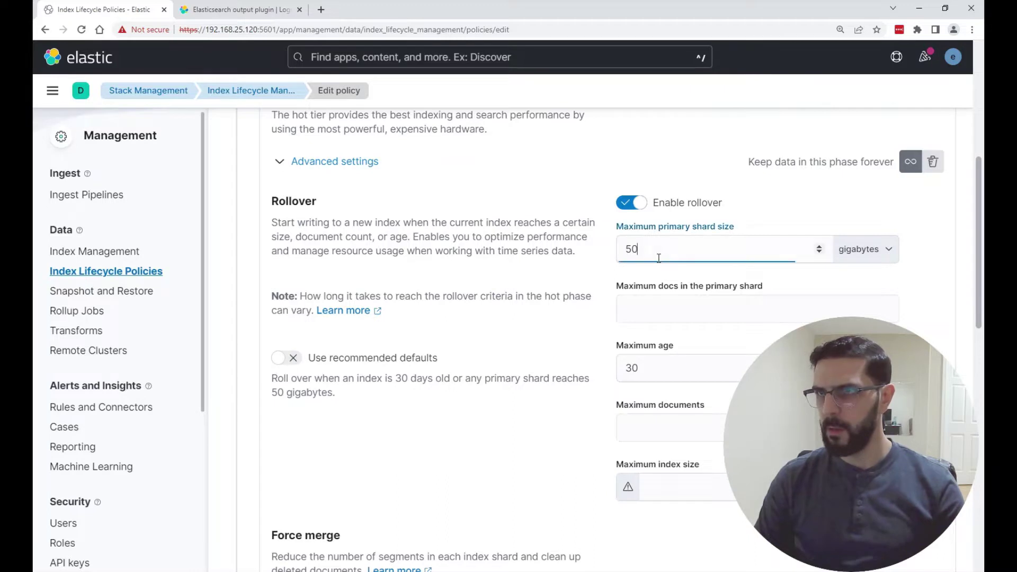
pyautogui.click(653, 313)
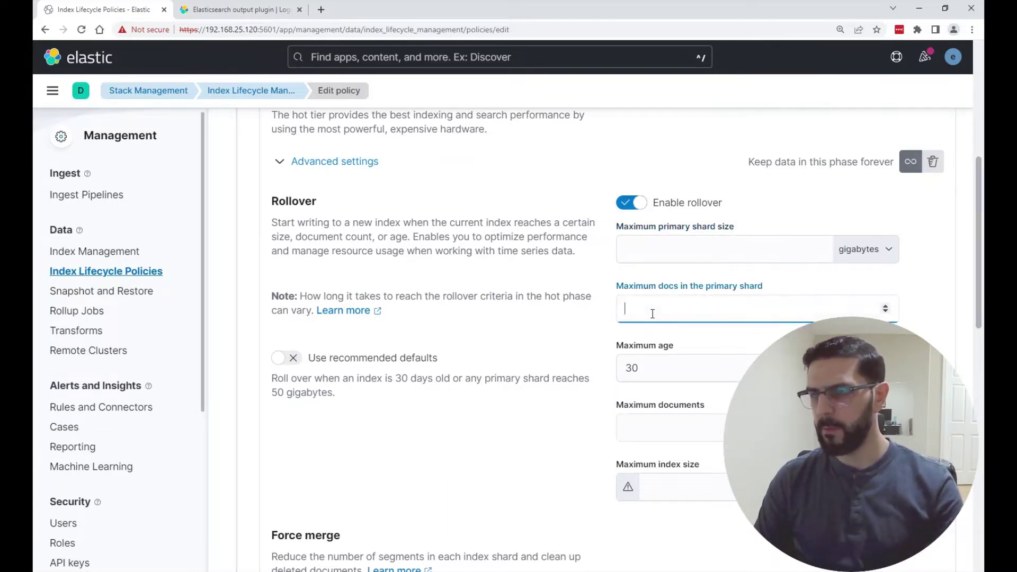
# - Set the hot phase rollover's maximum age to 5 minutes
pyautogui.click(662, 365)
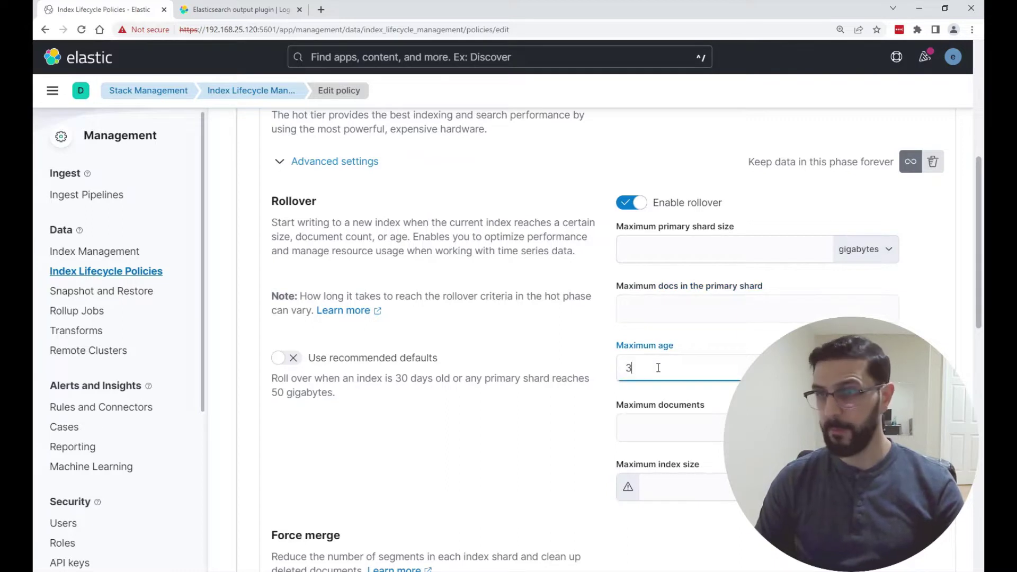
pyautogui.press('BackSpace')
pyautogui.write('1')
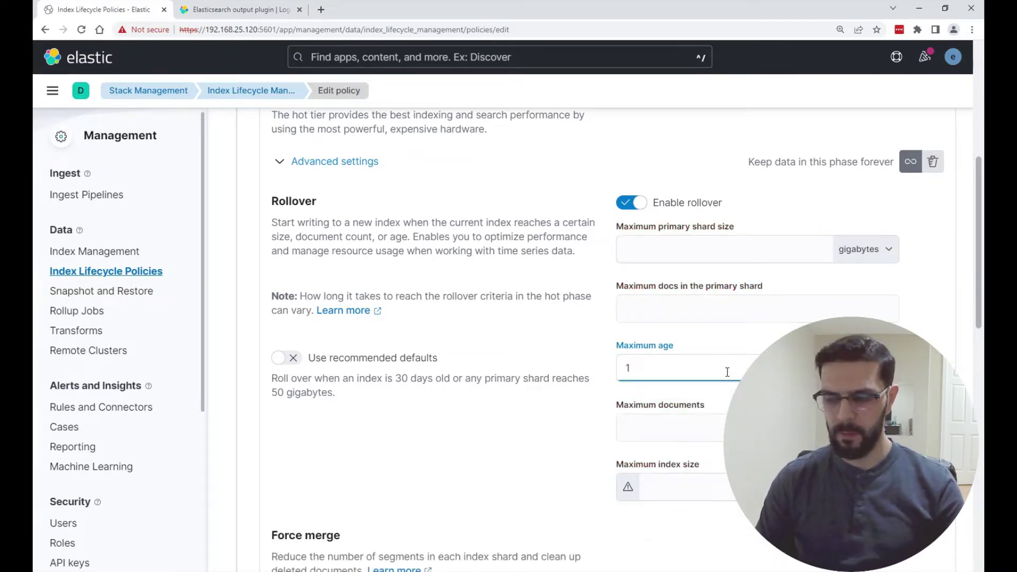
pyautogui.press('BackSpace')
pyautogui.write('5')
pyautogui.press('Tab')
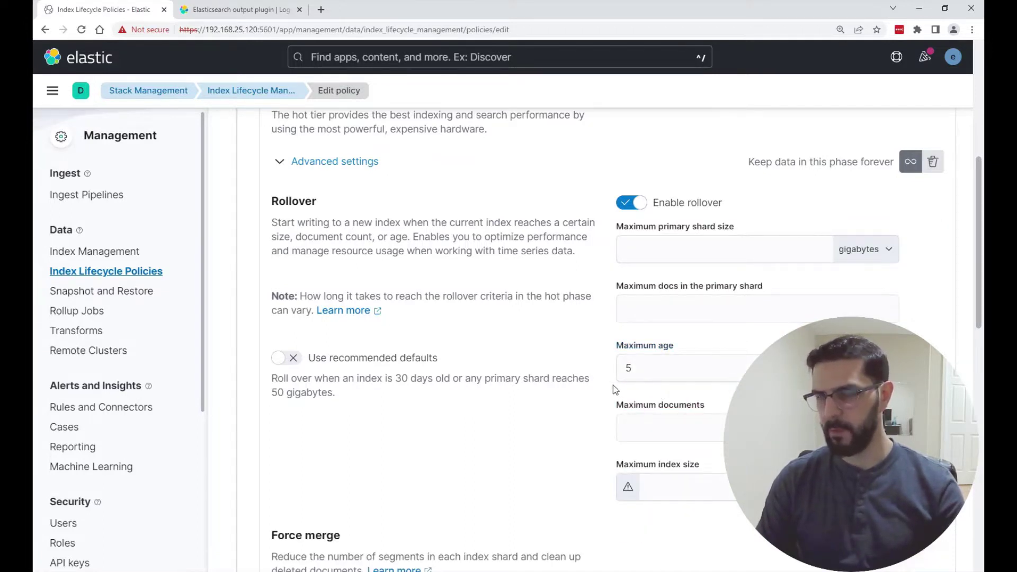
# - Review the hot phase rollover settings and the remaining phases of the policy
pyautogui.scroll(1, 435, 255)
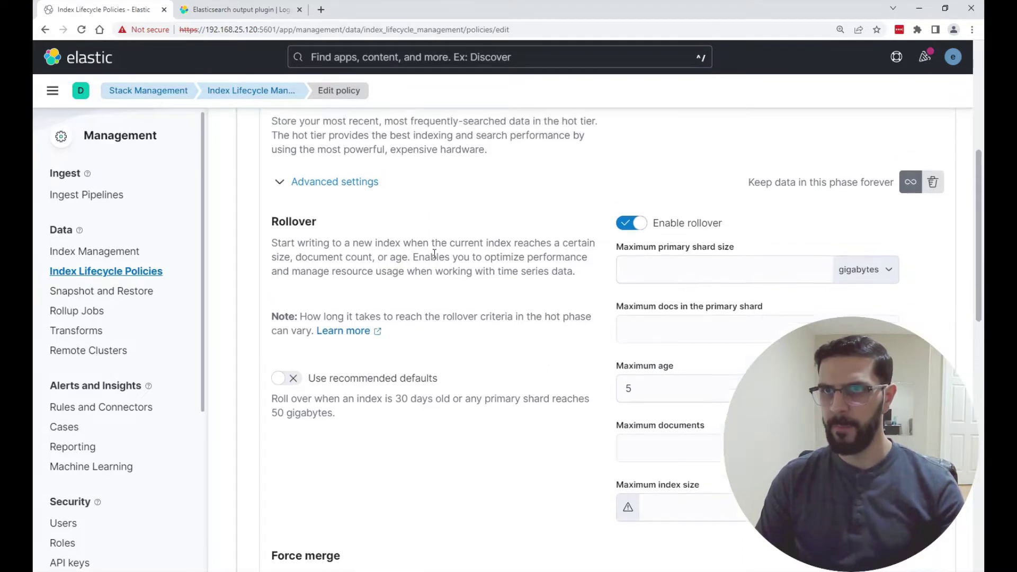
pyautogui.scroll(2, 435, 253)
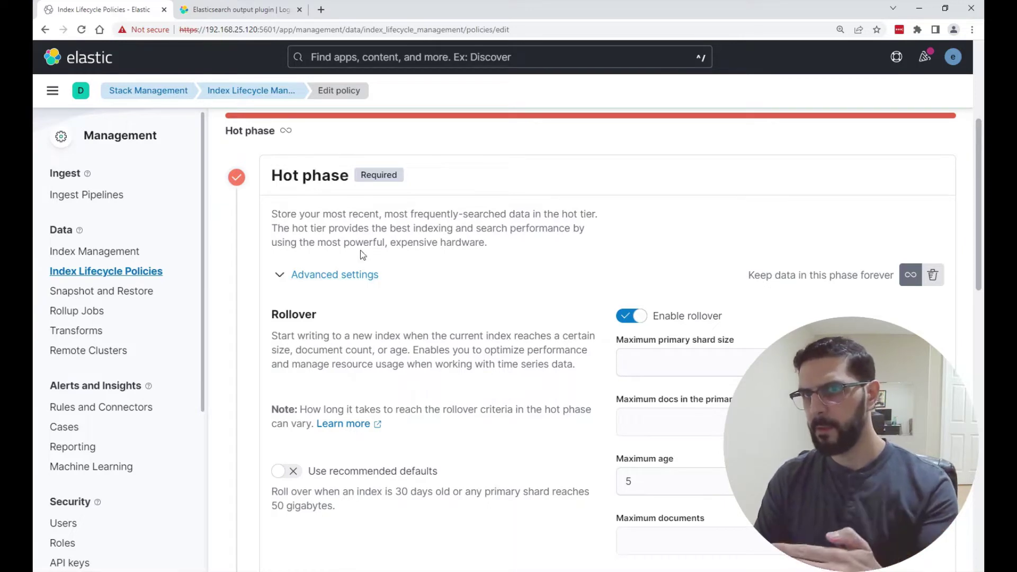
pyautogui.scroll(2, 336, 209)
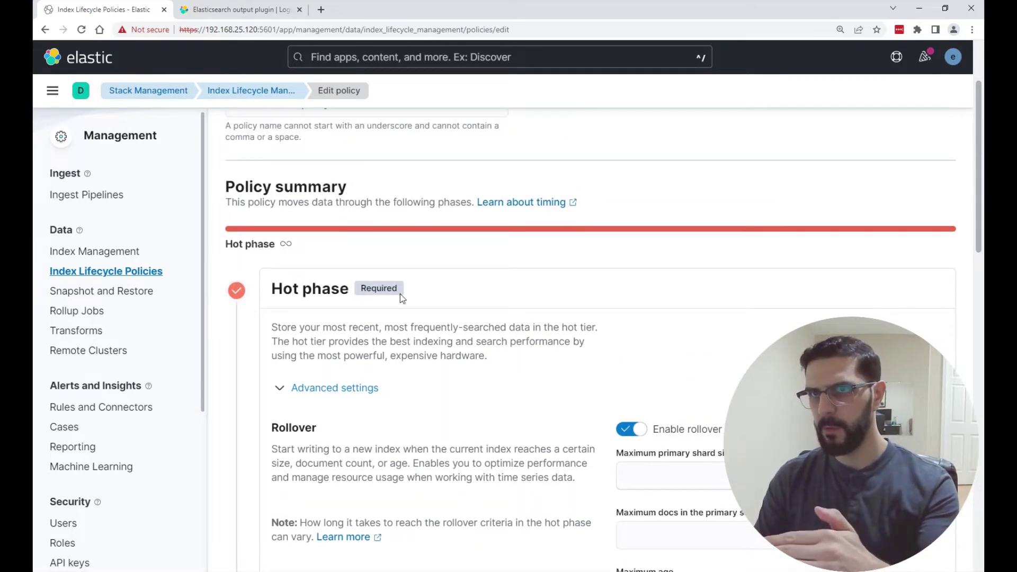
pyautogui.scroll(-6, 399, 293)
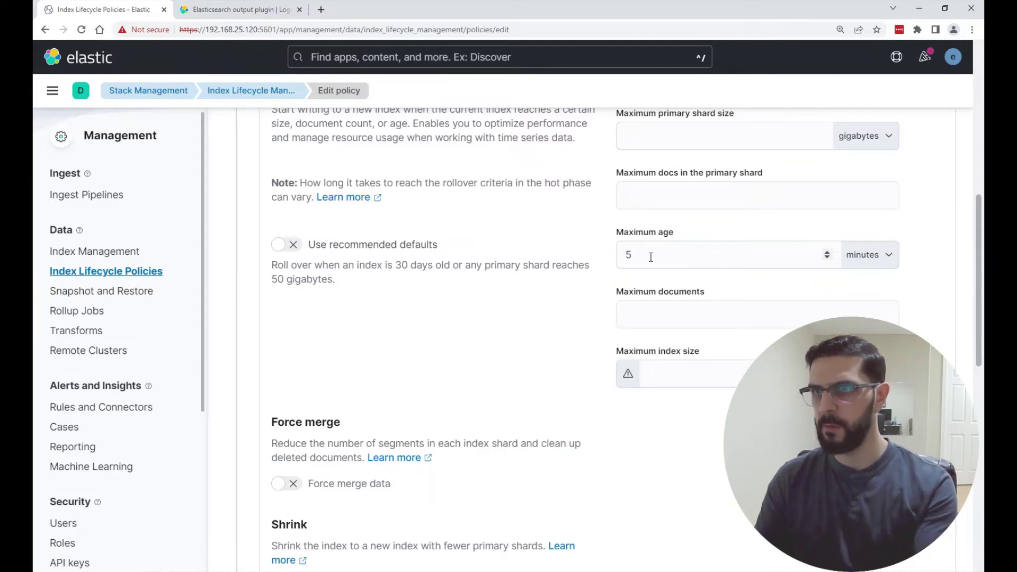
pyautogui.click(652, 257)
pyautogui.scroll(-10, 538, 313)
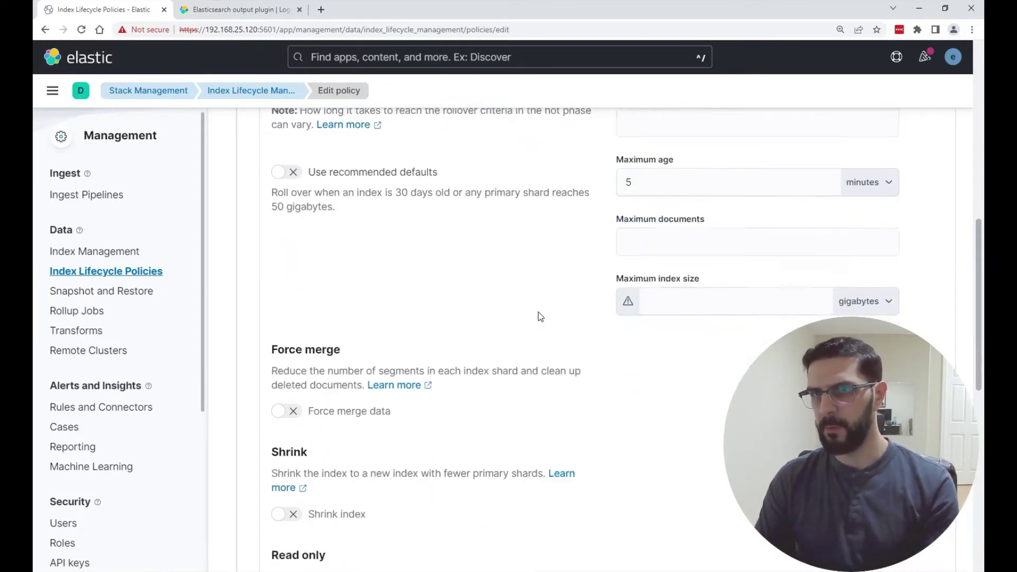
pyautogui.scroll(-2, 433, 293)
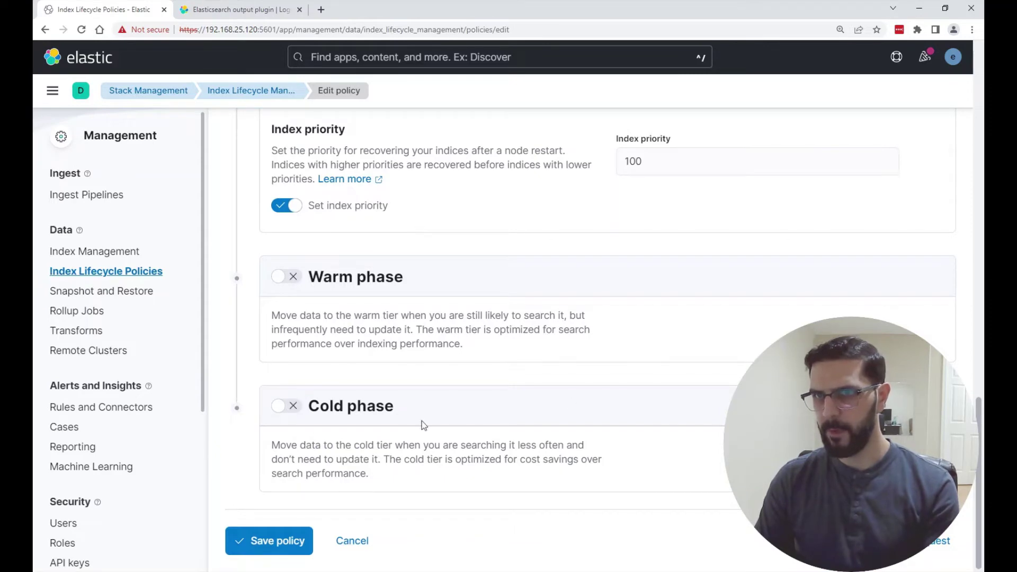
# - Add a delete phase to the policy and have data move into it when 5 days old
pyautogui.scroll(15, 790, 330)
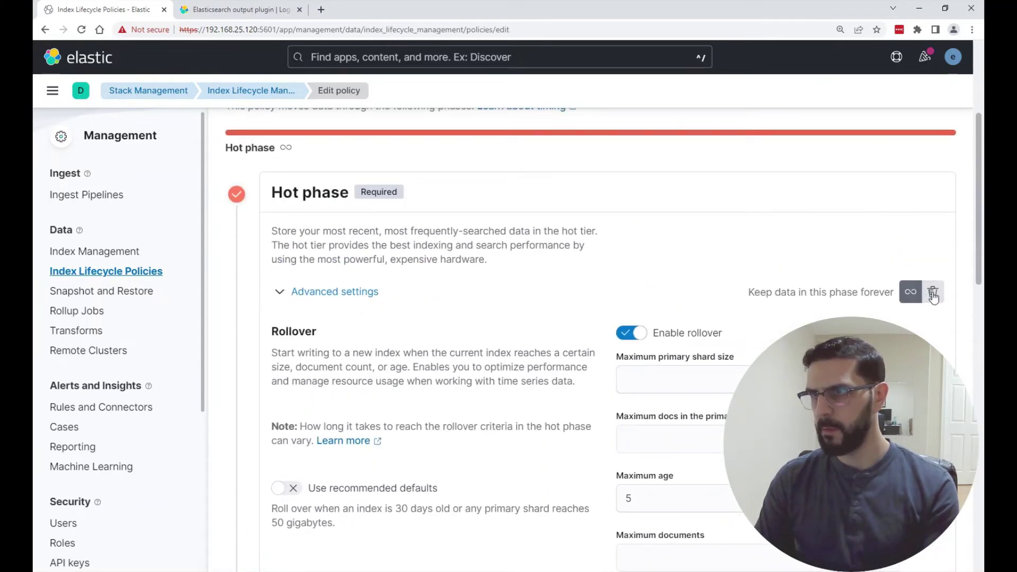
pyautogui.click(933, 292)
pyautogui.scroll(-15, 733, 374)
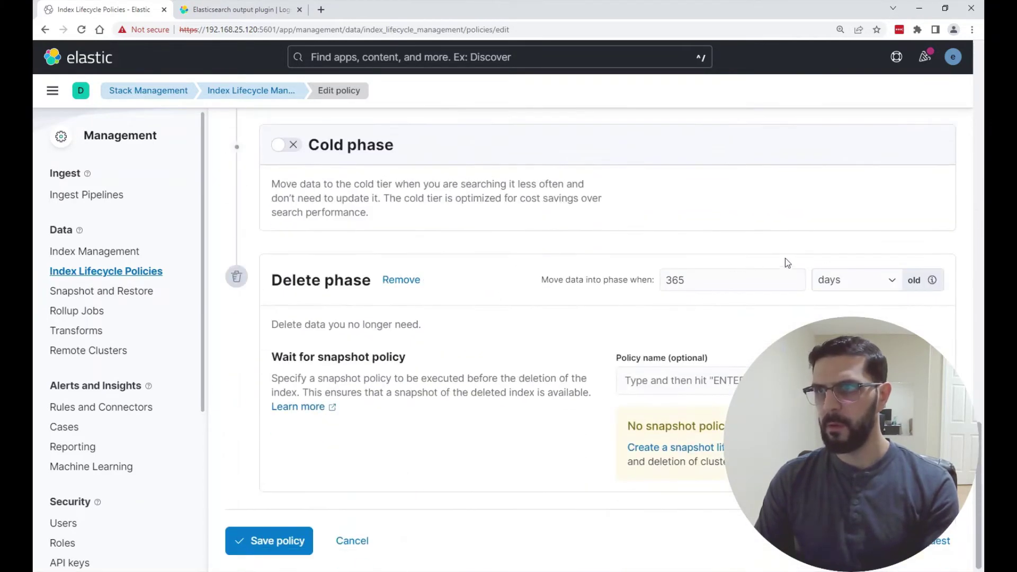
pyautogui.click(703, 287)
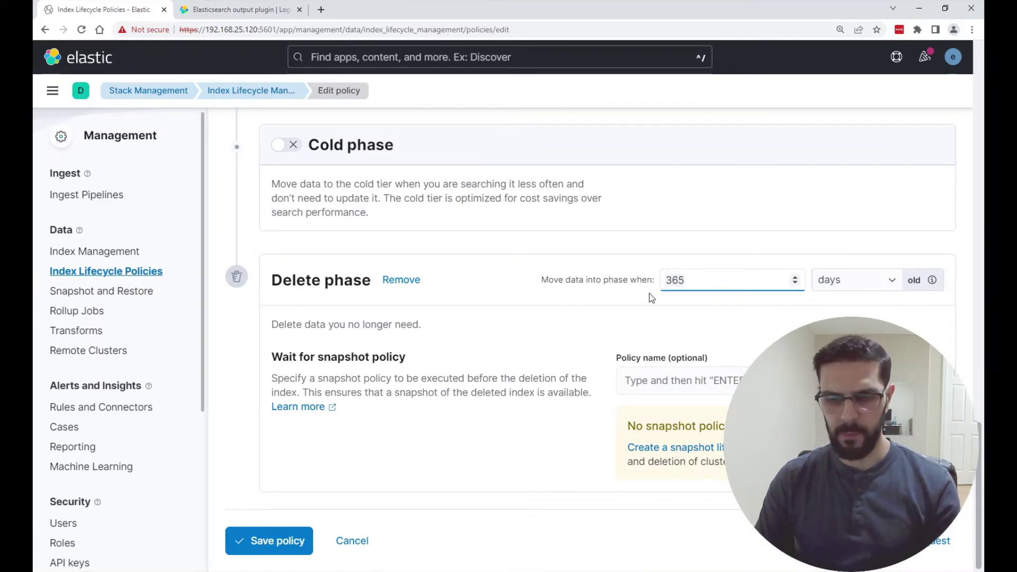
pyautogui.hotkey('ctrl', 'a')
pyautogui.write('5')
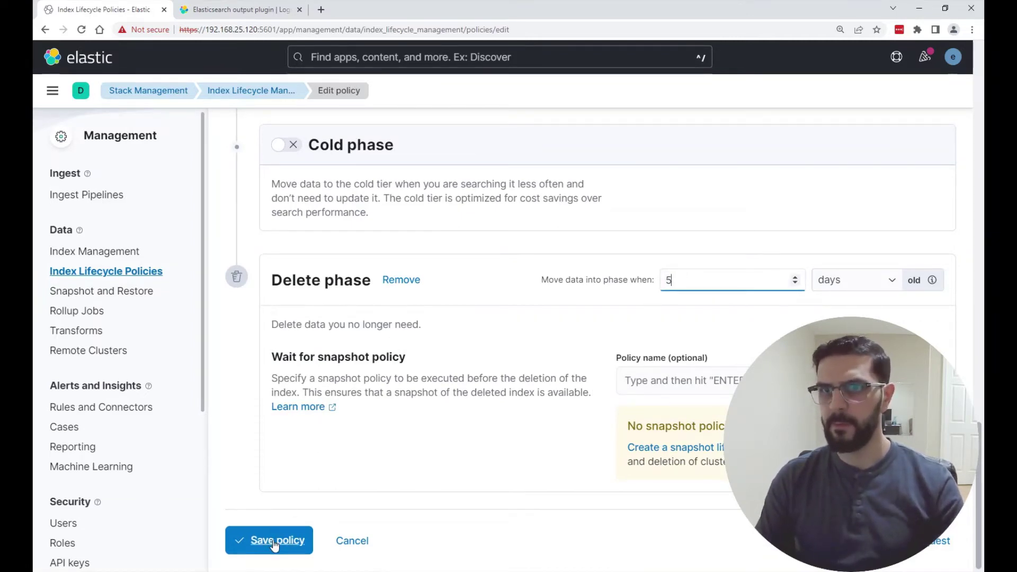
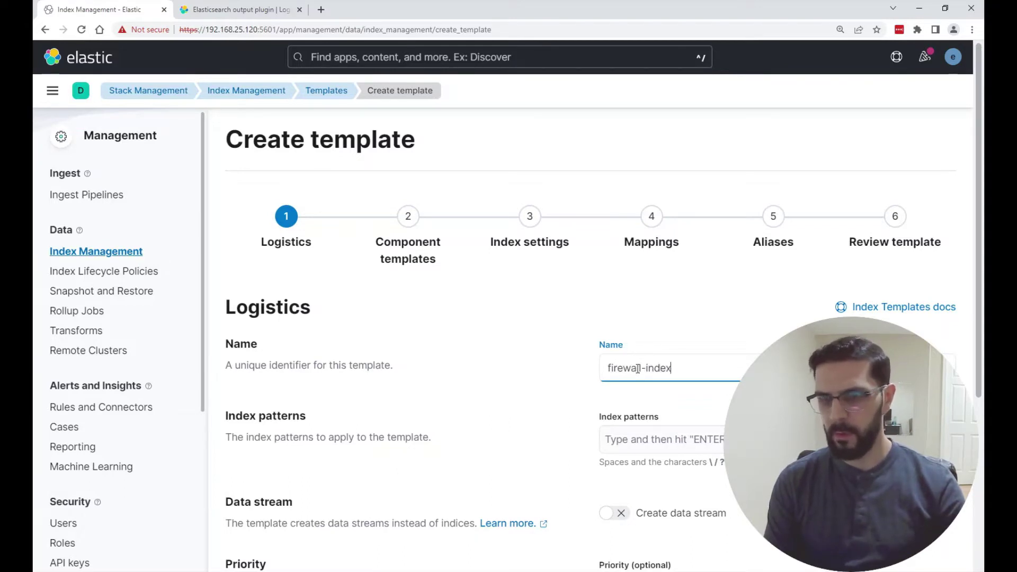
# - Complete the template logistics with the name firewall-index-template and the index pattern firewall-*
pyautogui.write('template')
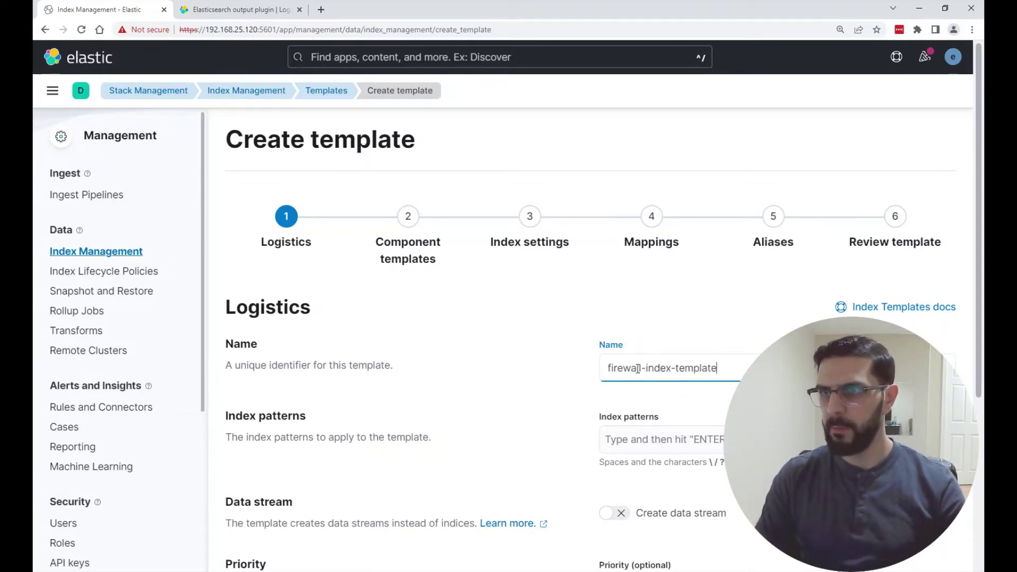
pyautogui.scroll(-3, 603, 427)
pyautogui.click(643, 270)
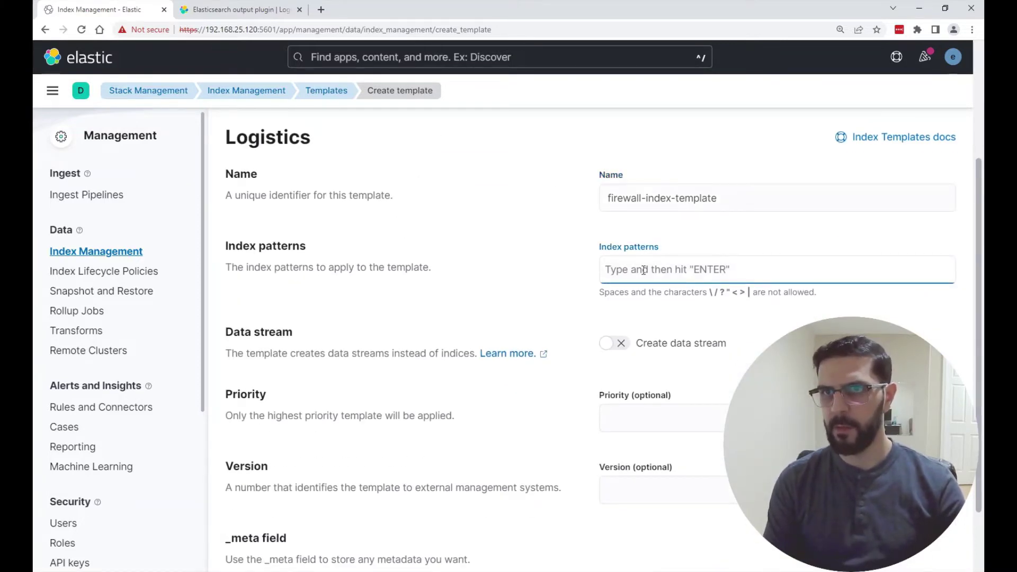
pyautogui.write('firewall-')
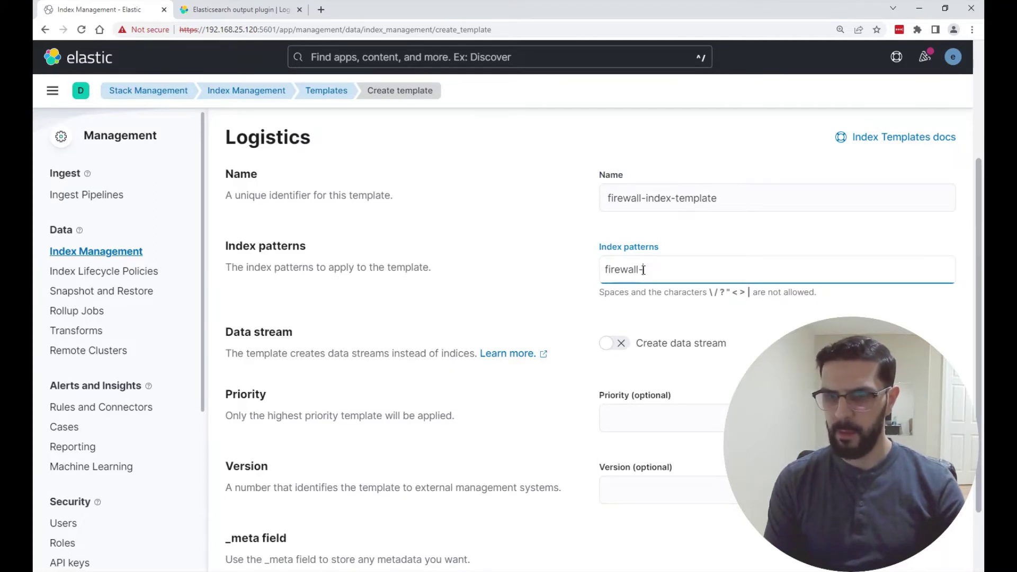
pyautogui.write('*')
pyautogui.press('Return')
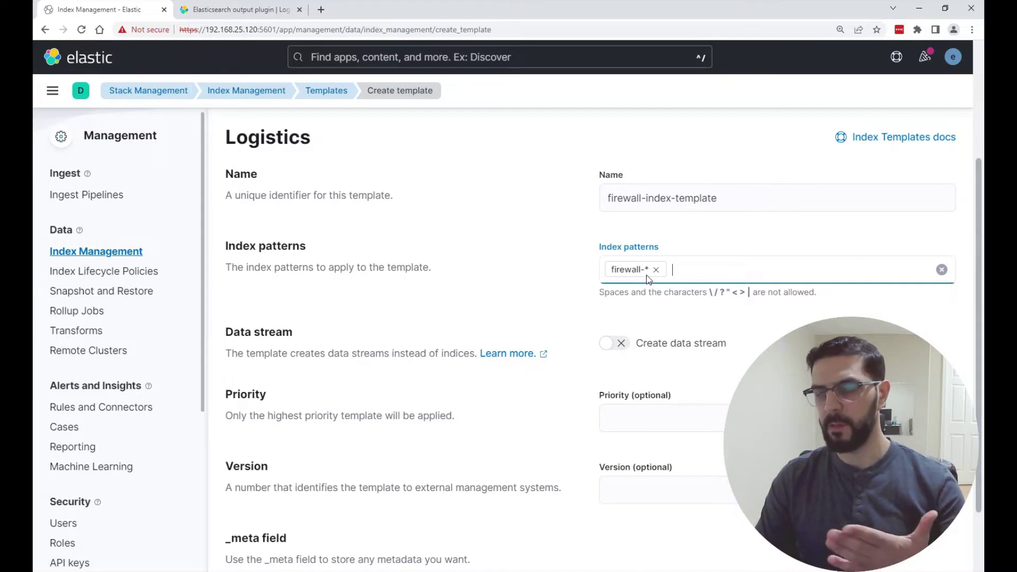
pyautogui.scroll(-1, 641, 287)
pyautogui.scroll(-1, 424, 267)
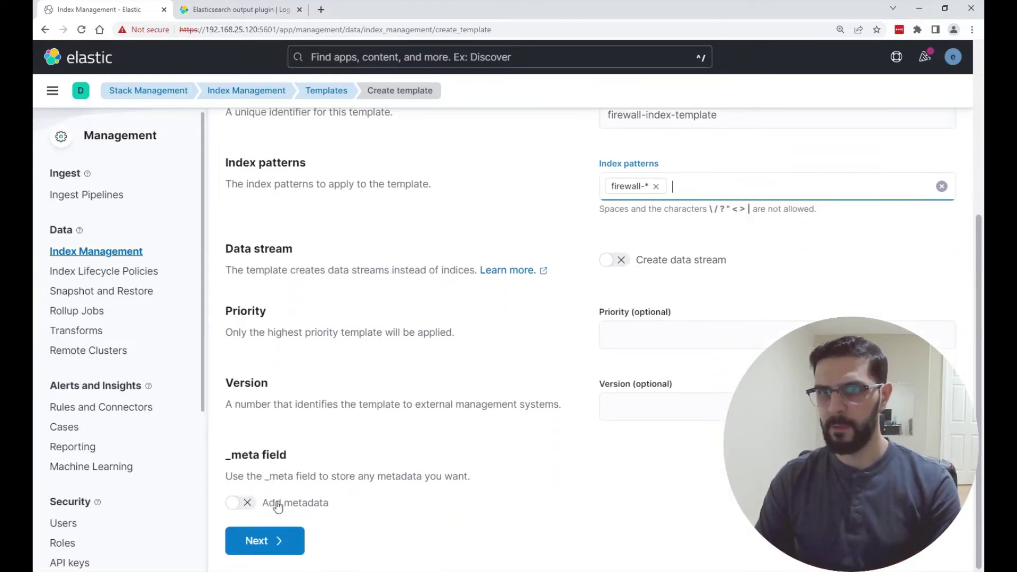
pyautogui.click(272, 541)
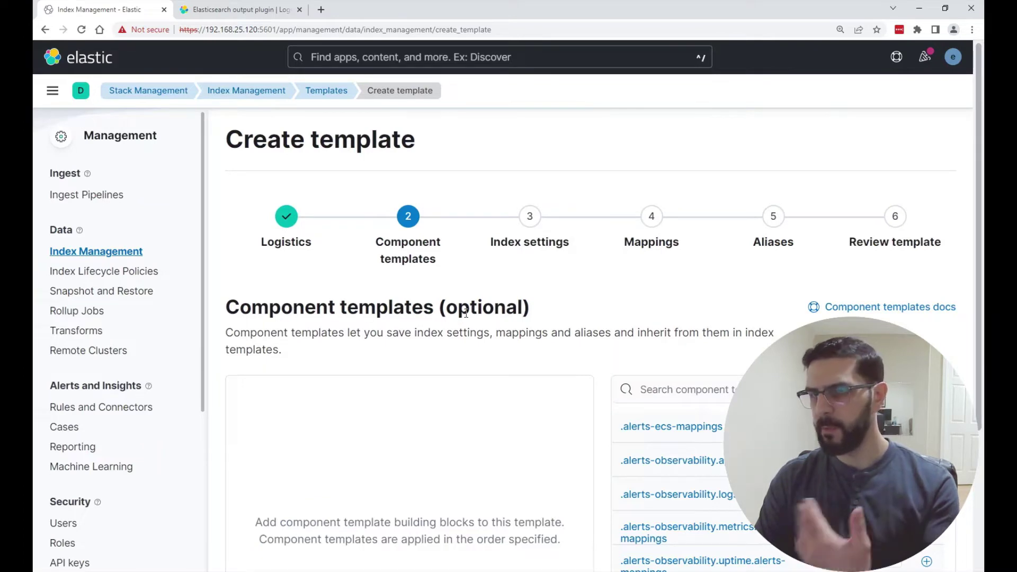
# - Skip the optional component templates and proceed to the template's index settings
pyautogui.scroll(-3, 583, 339)
pyautogui.scroll(-1, 685, 336)
pyautogui.scroll(-4, 686, 336)
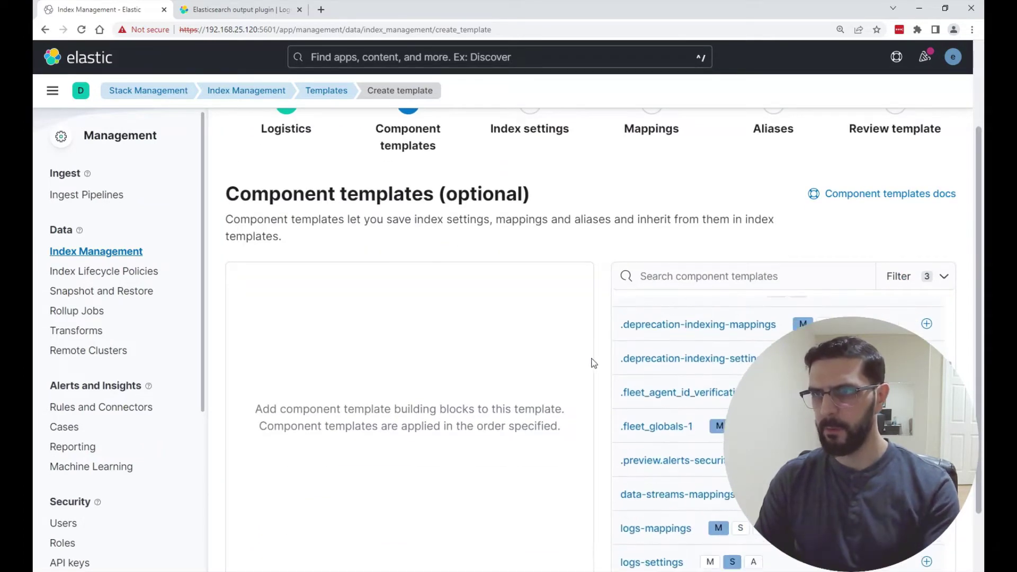
pyautogui.scroll(-2, 473, 372)
pyautogui.click(339, 539)
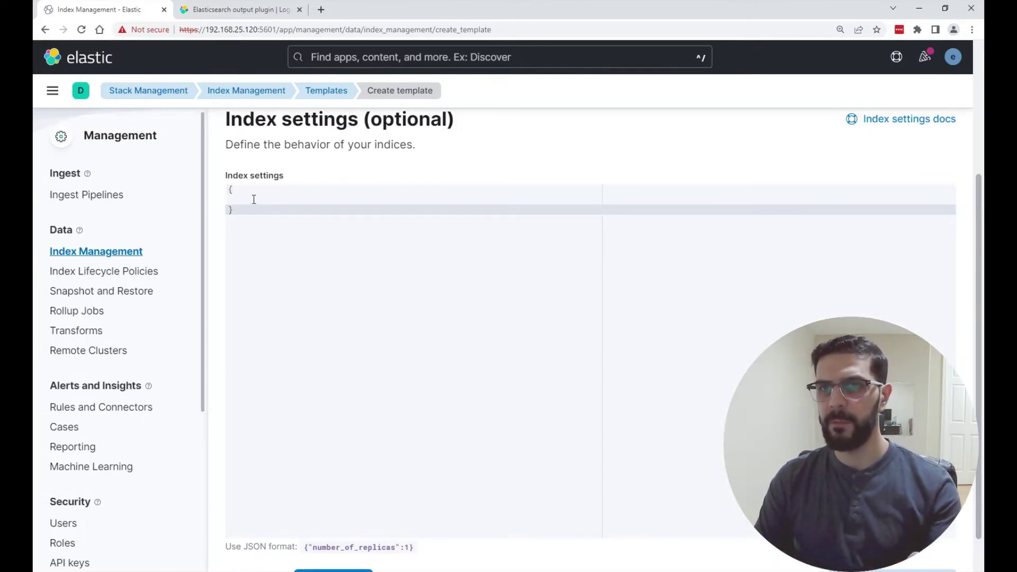
# - Add an index lifecycle block to the index settings JSON with name "firewall-index-policy" and rollover_alias "firewall"
pyautogui.click(362, 549)
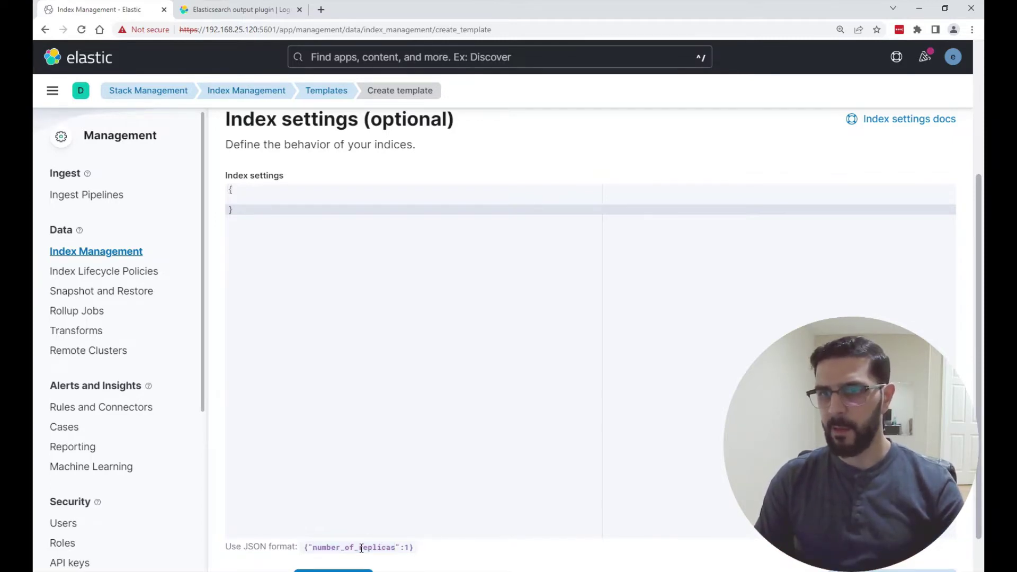
pyautogui.hotkey('alt', 'Tab')
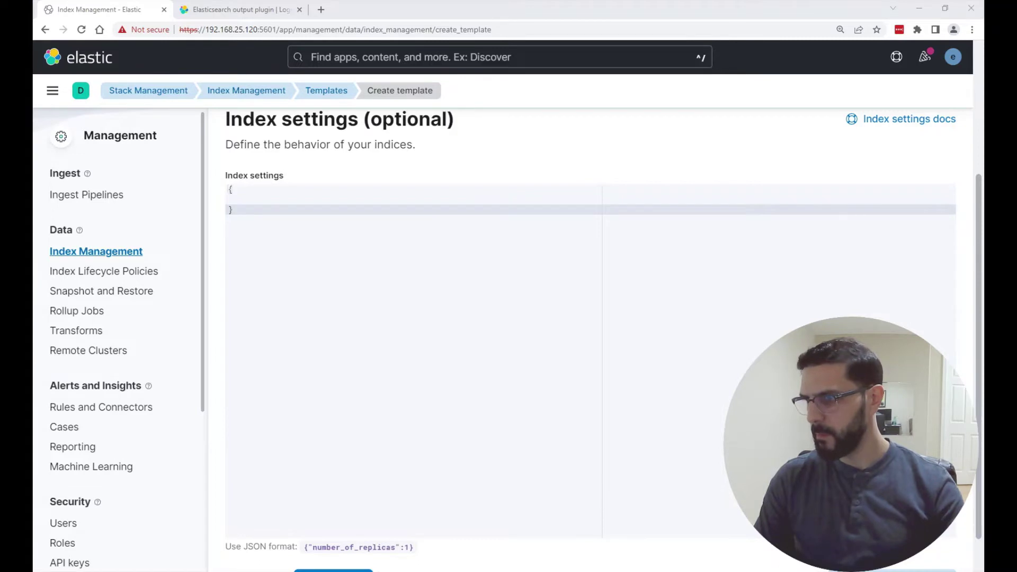
pyautogui.click(269, 194)
pyautogui.write('"index": {   "lifecycle": {     "name": "firewall-index-policy",     "rollover_alias": "firewall"   } }')
# - Reduce the indentation of the name and rollover_alias lines and the lifecycle block's closing brace in the JSON
pyautogui.click(266, 220)
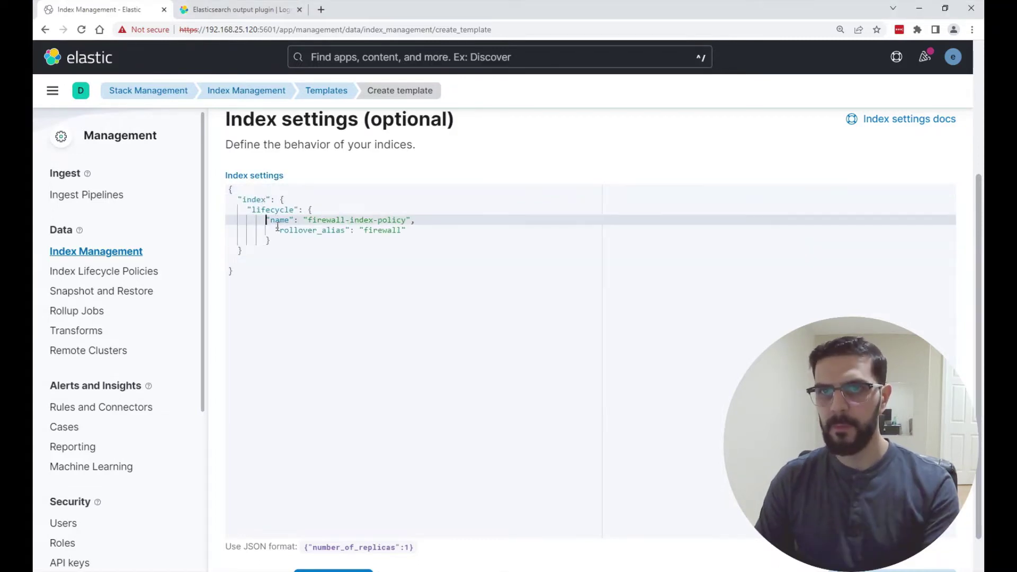
pyautogui.press('BackSpace')
pyautogui.click(275, 231)
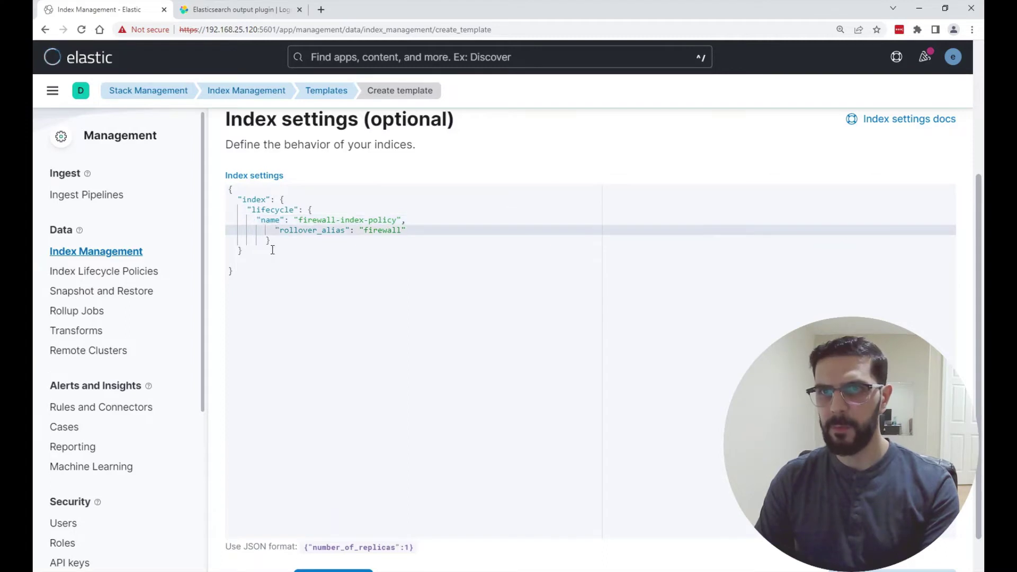
pyautogui.press('BackSpace')
pyautogui.click(267, 241)
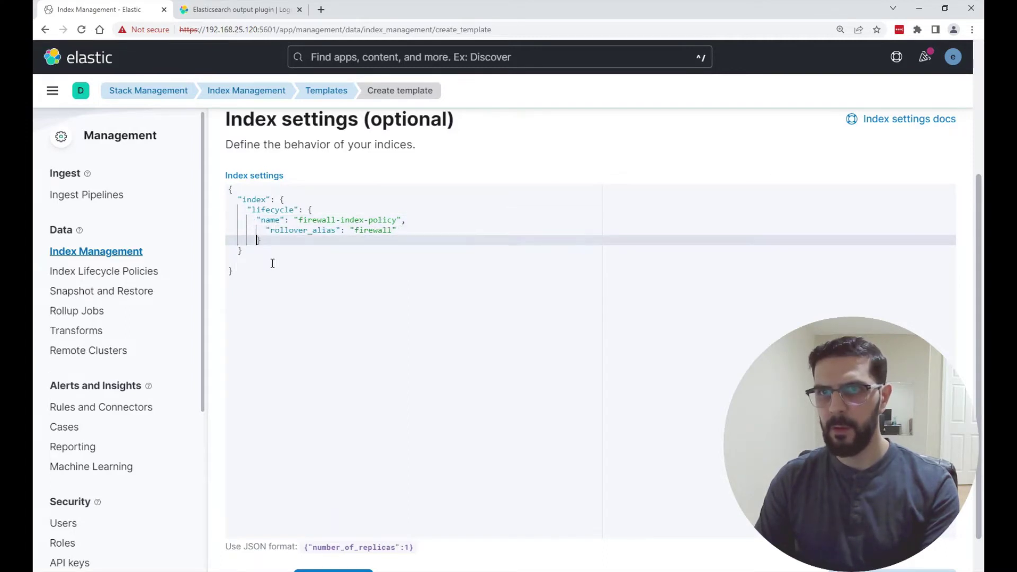
# - Examine the lifecycle block's name entry and highlight its policy value in the index settings
pyautogui.click(267, 210)
pyautogui.click(271, 220)
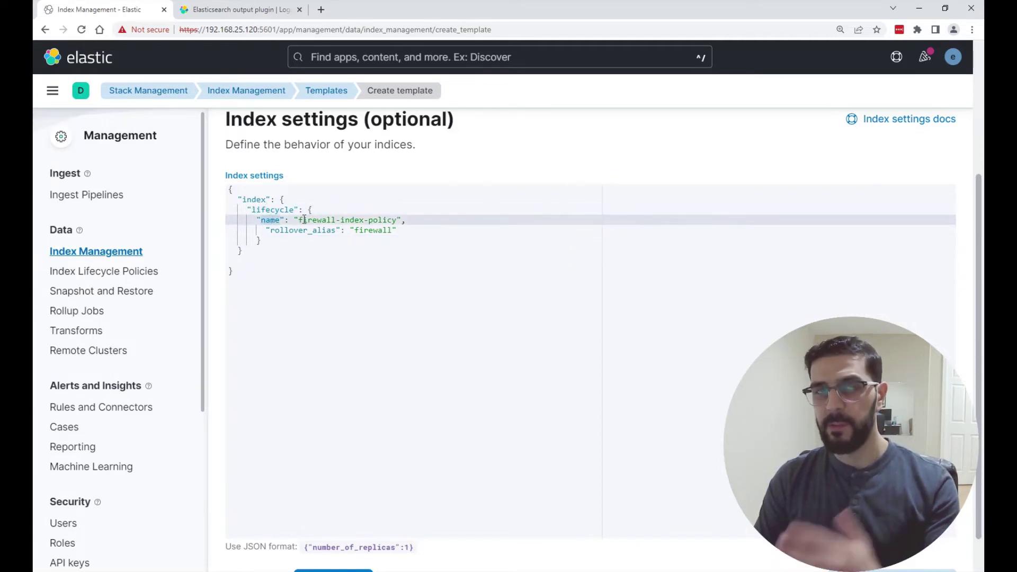
pyautogui.moveTo(398, 220); pyautogui.dragTo(299, 220)
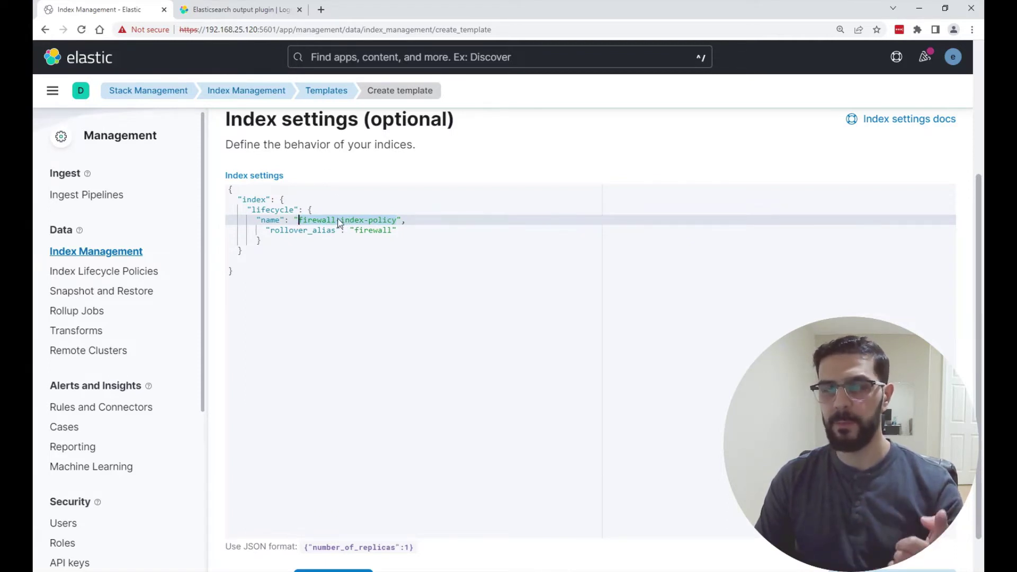
# - Remove the blank line before the closing brace in the index settings JSON and proceed to the template's mappings
pyautogui.doubleClick(300, 230)
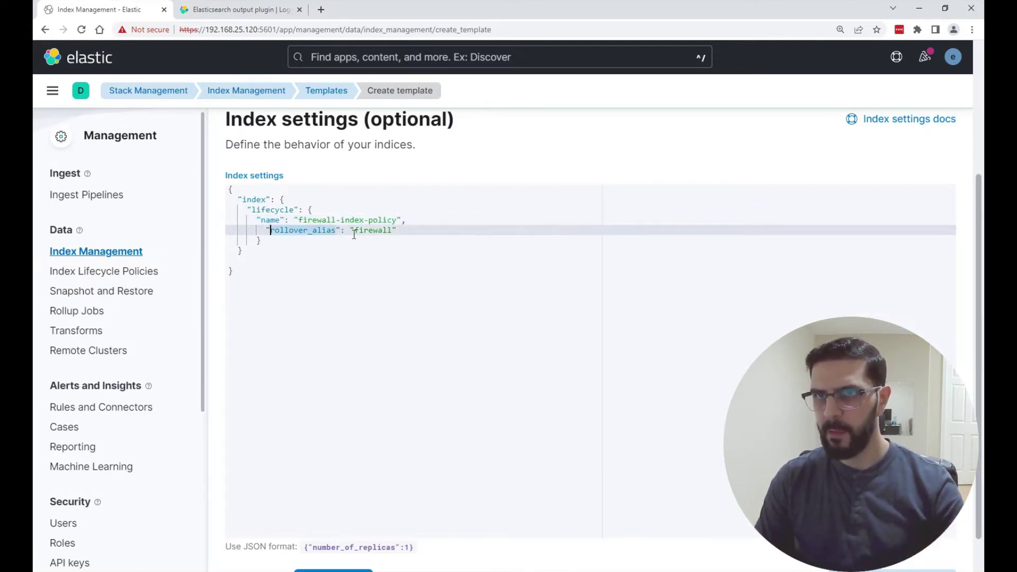
pyautogui.doubleClick(380, 231)
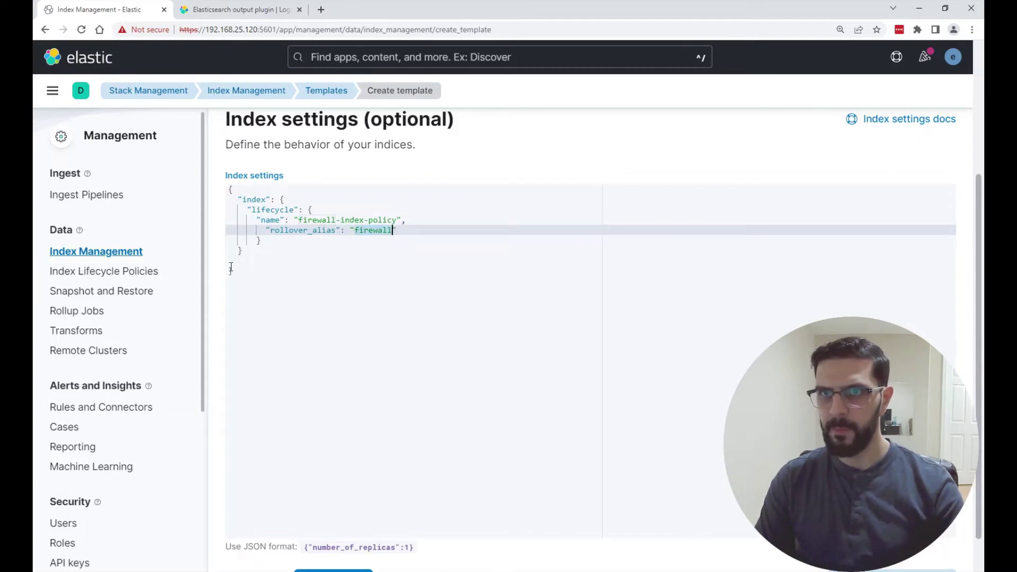
pyautogui.click(231, 268)
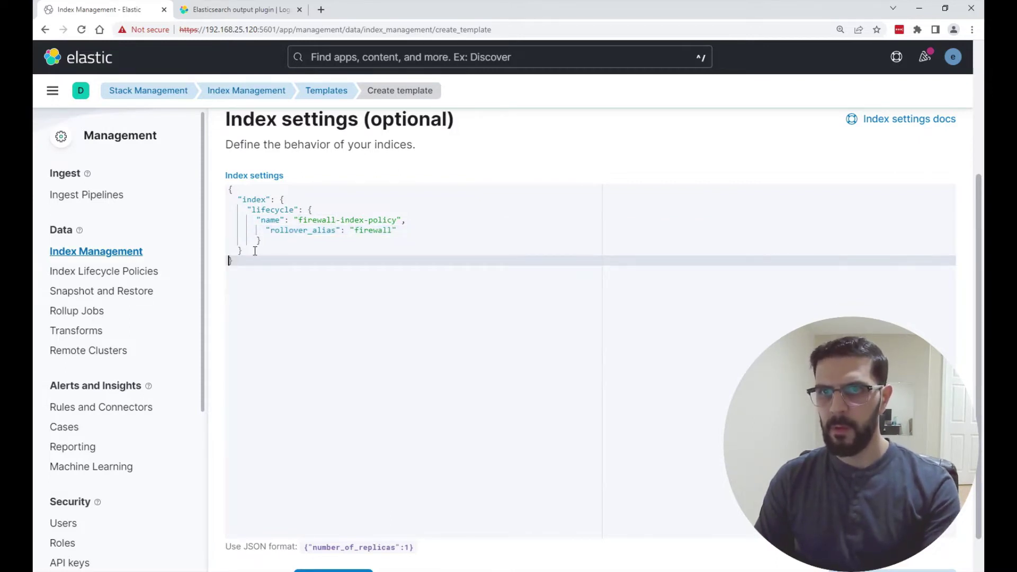
pyautogui.scroll(-2, 276, 477)
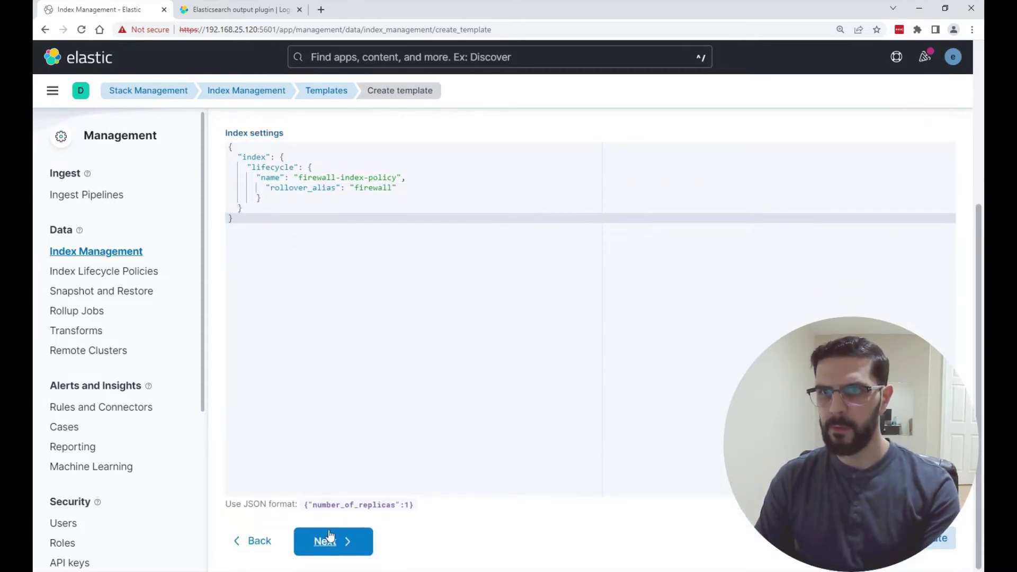
pyautogui.click(326, 540)
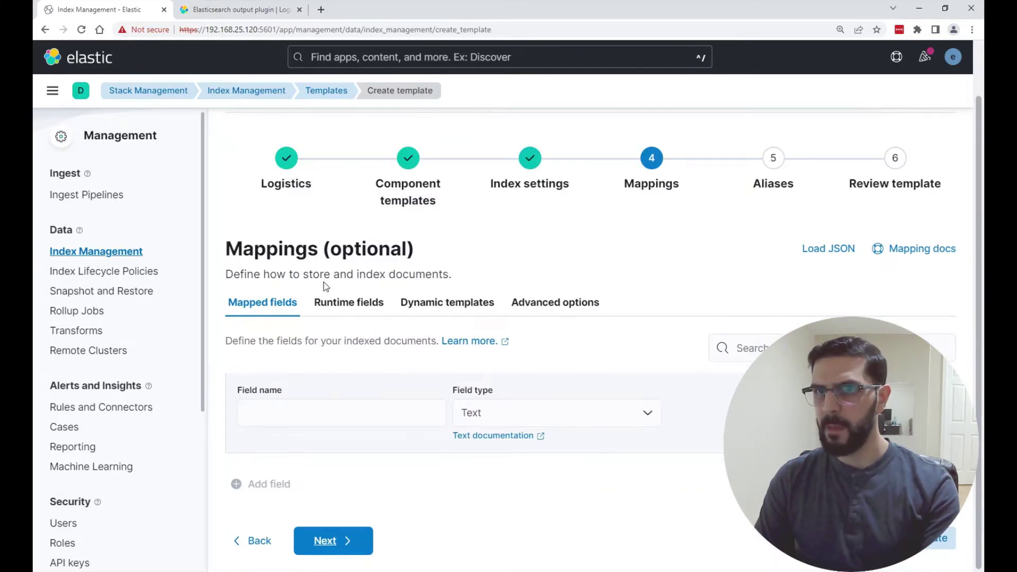
# - Duplicate the Create template page in a second browser tab, then return to the original page's mappings
pyautogui.click(341, 415)
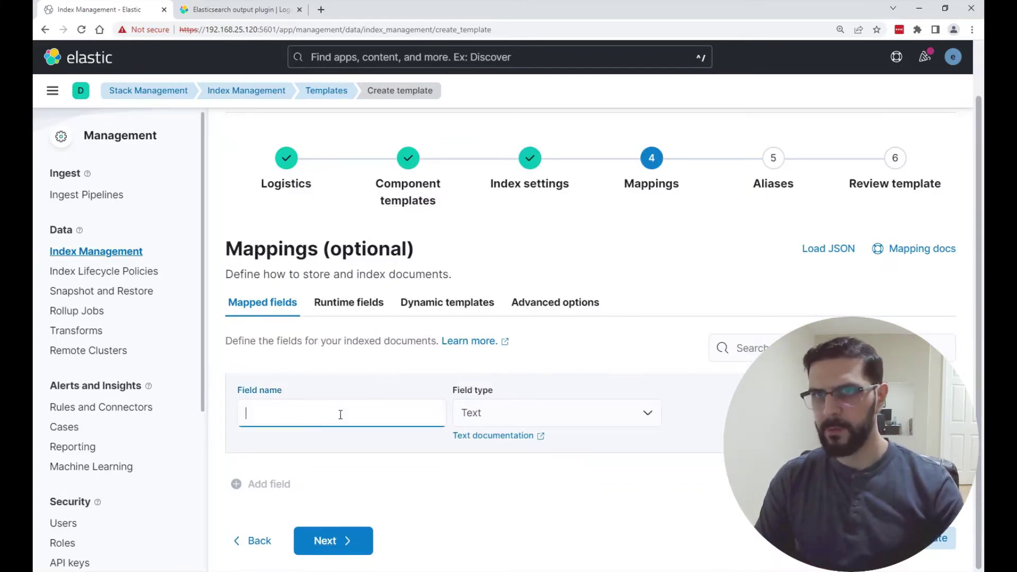
pyautogui.rightClick(132, 12)
pyautogui.click(172, 91)
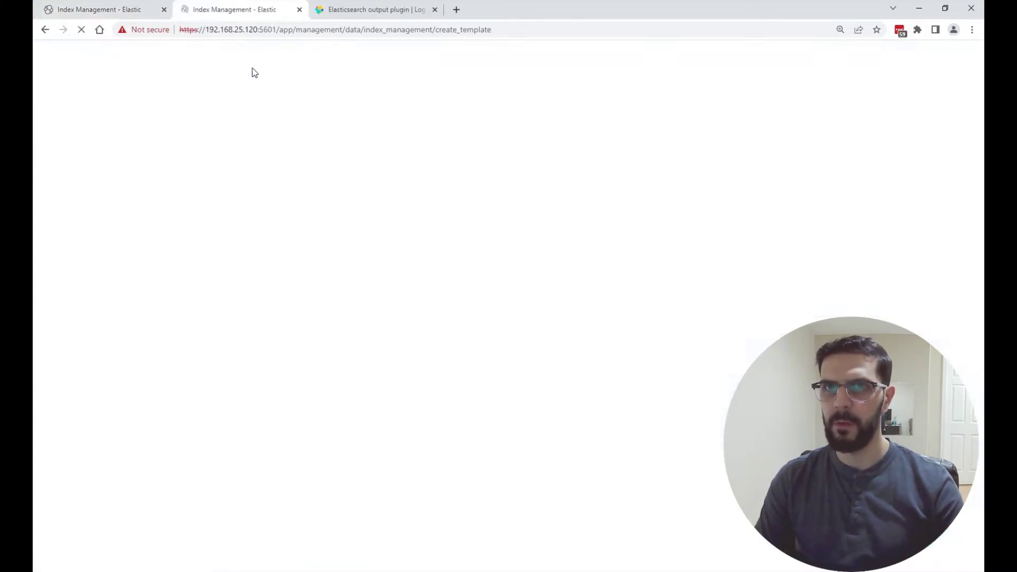
pyautogui.click(106, 9)
pyautogui.click(208, 12)
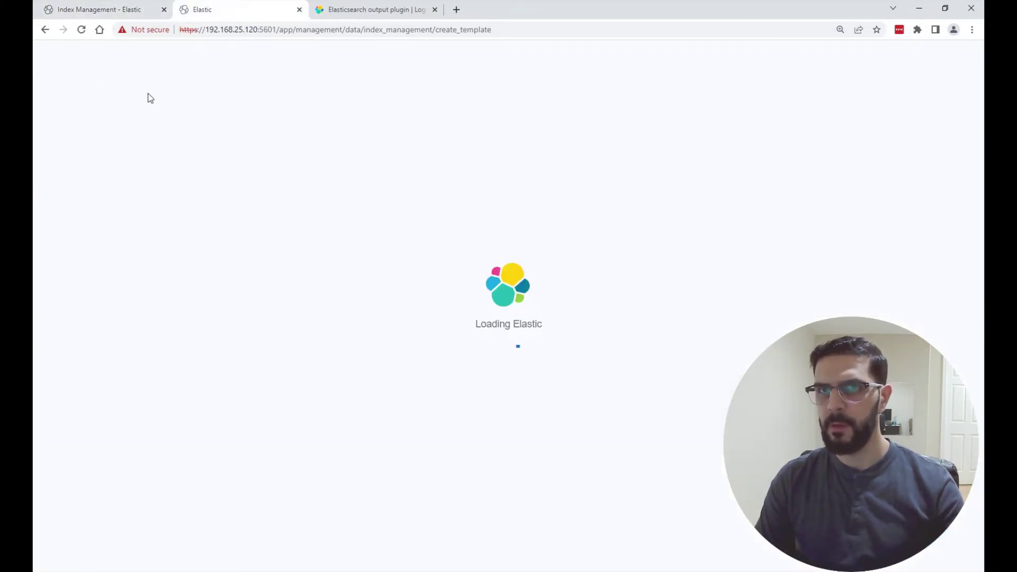
pyautogui.click(96, 16)
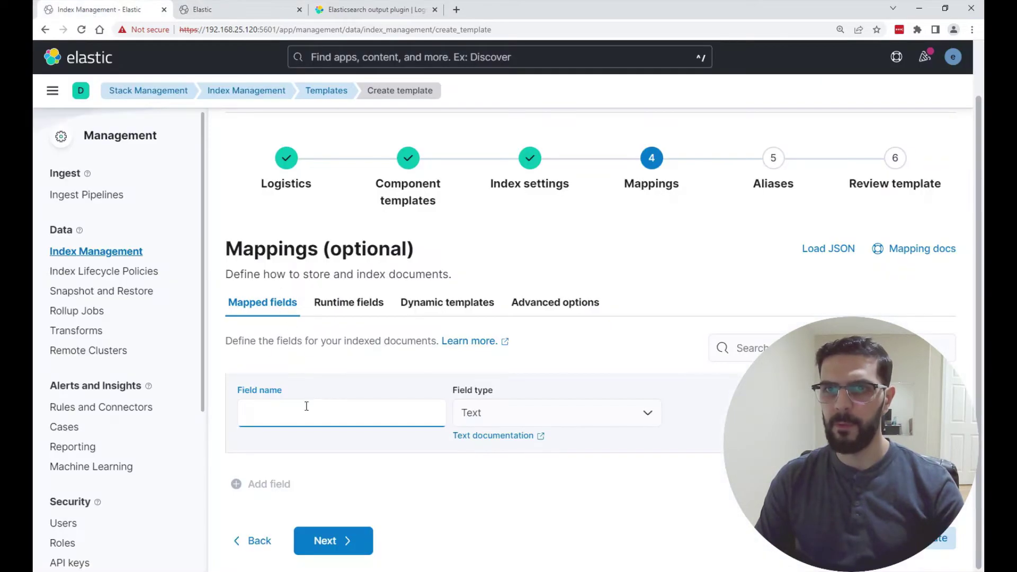
# - Add a mapped field named "dstip" with field type IP to the template's mappings
pyautogui.write('dstip')
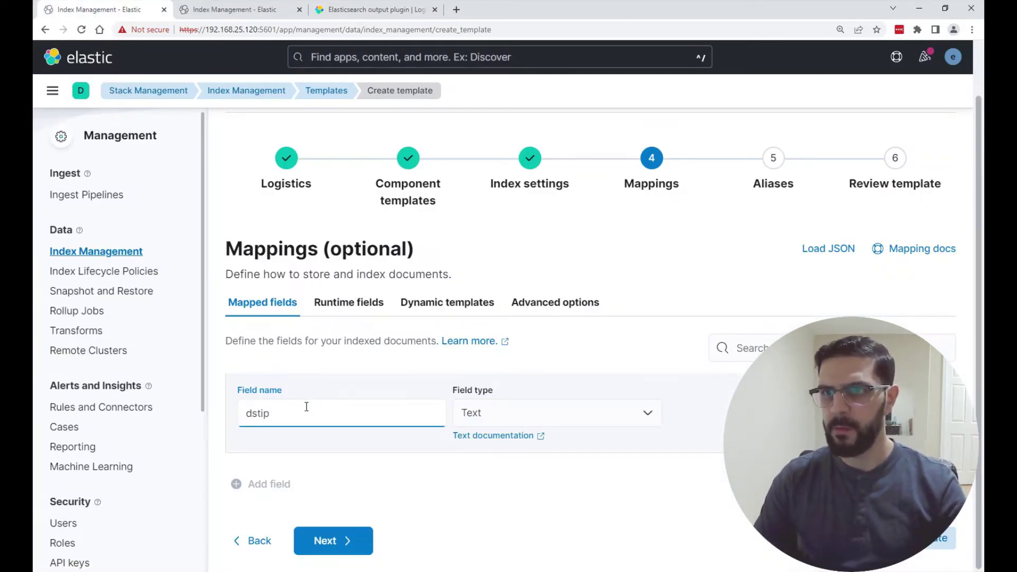
pyautogui.click(577, 414)
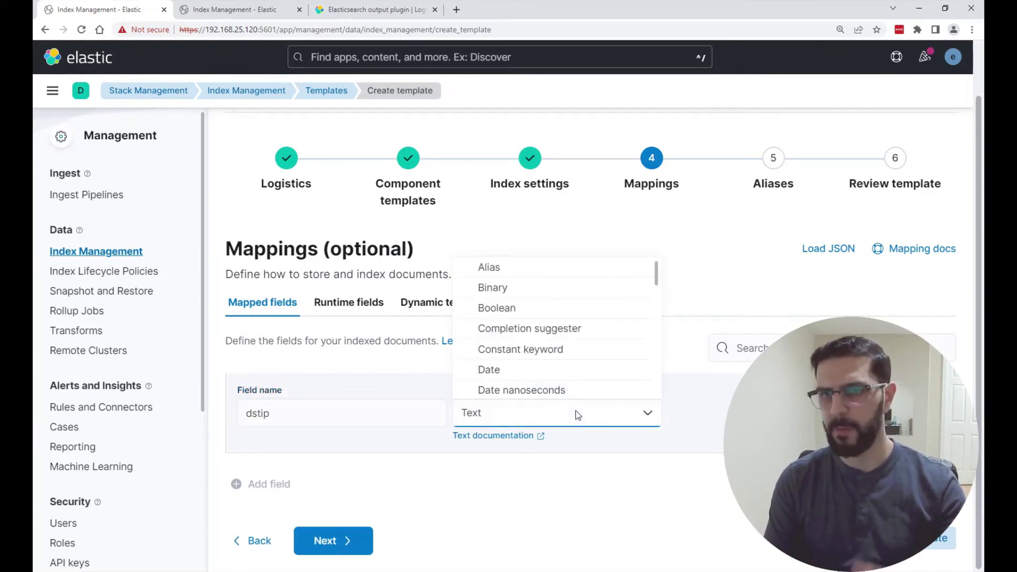
pyautogui.write('ip')
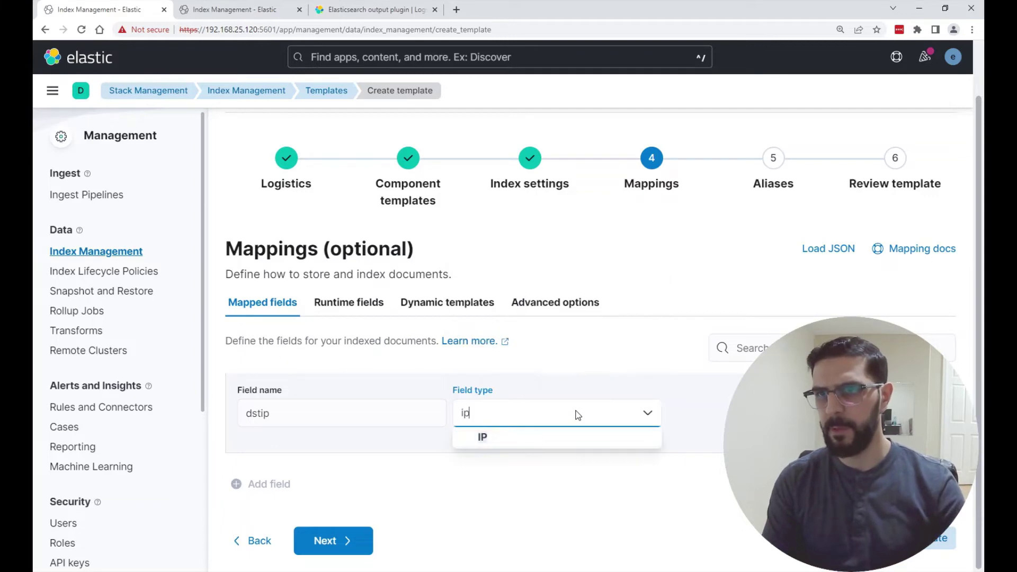
pyautogui.click(499, 448)
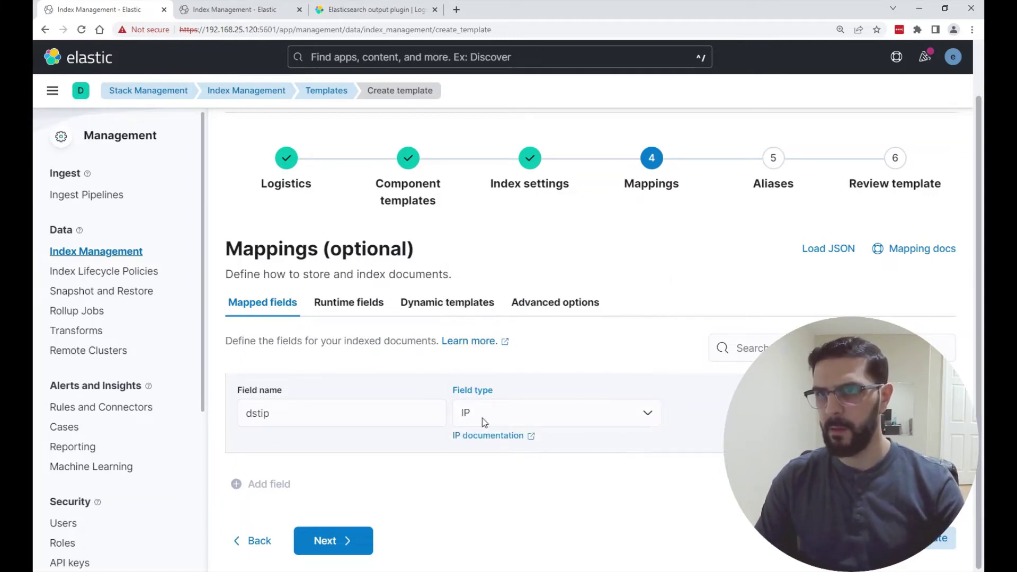
pyautogui.press('Return')
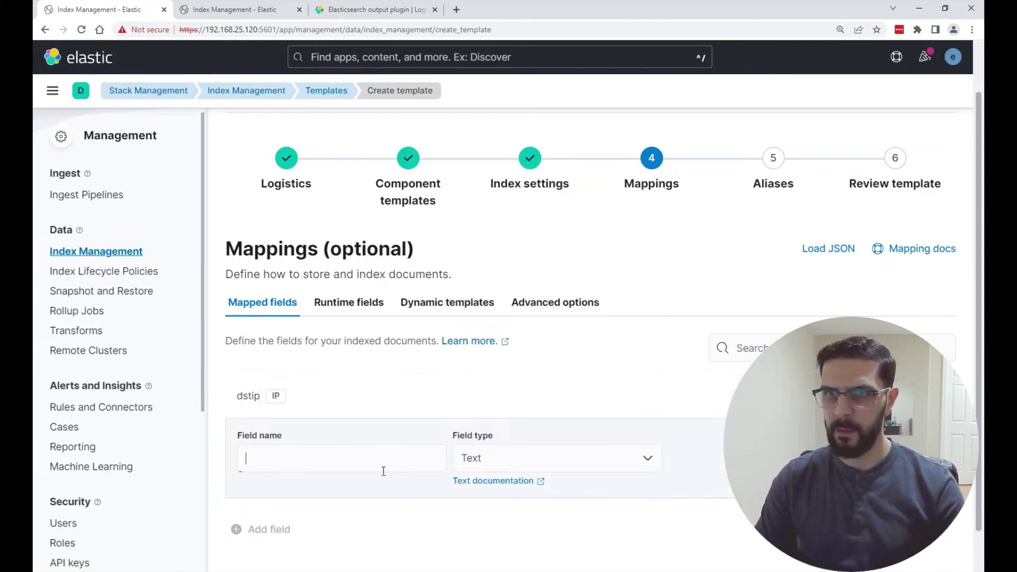
# - Add a second mapped field named "srcip" with field type IP and finish adding fields
pyautogui.write('srcip')
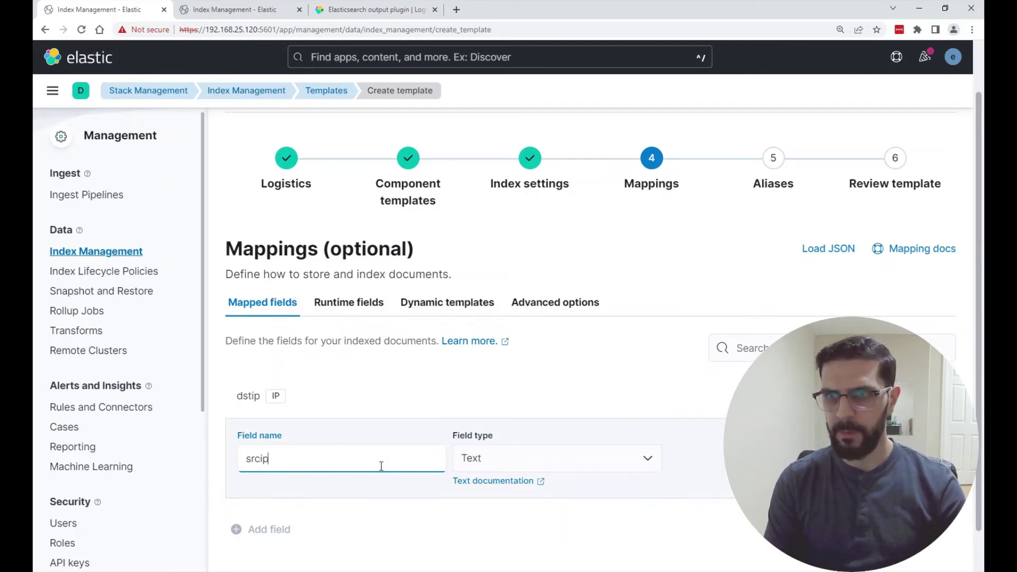
pyautogui.click(513, 459)
pyautogui.write('ip')
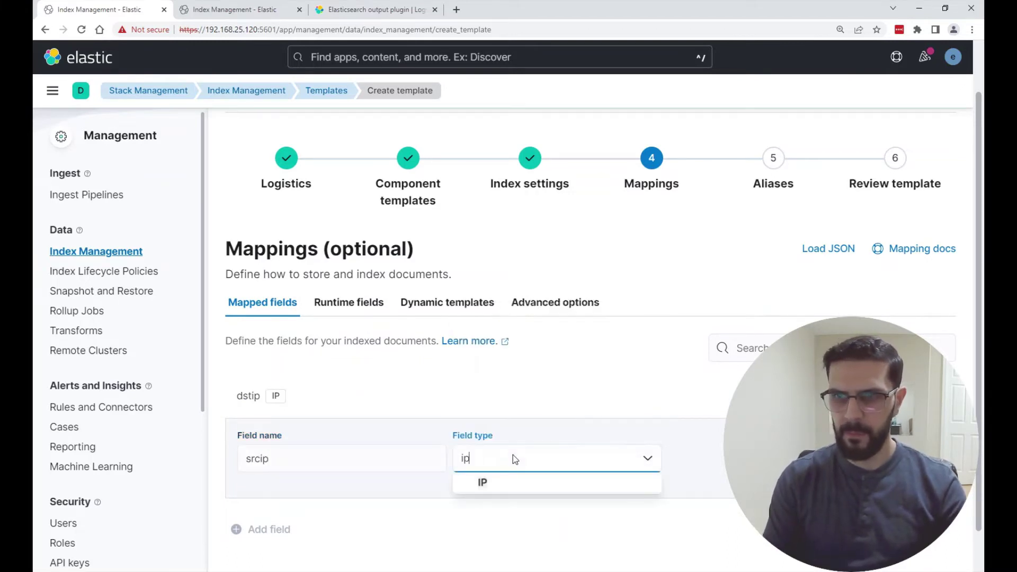
pyautogui.click(495, 482)
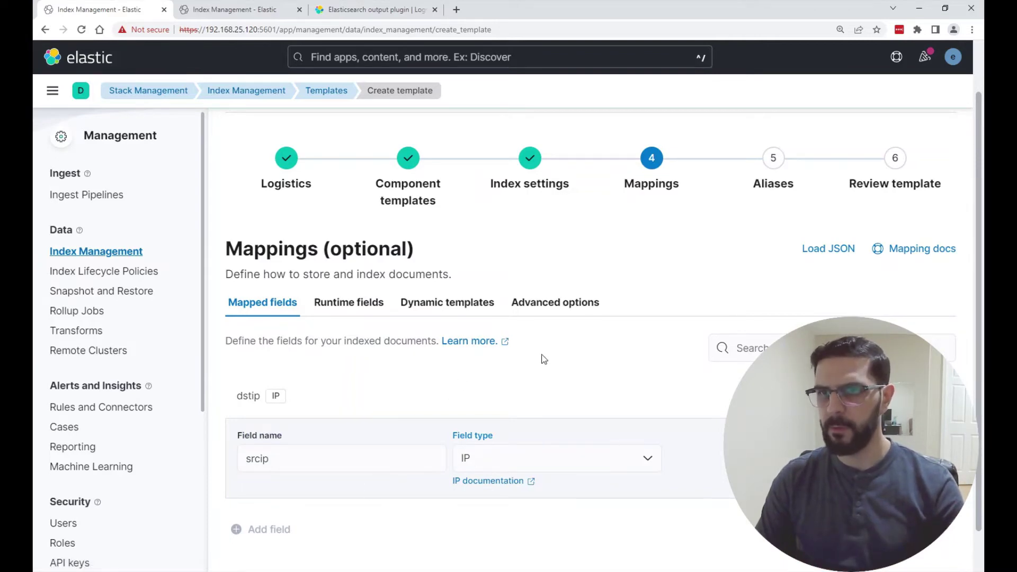
pyautogui.press('Return')
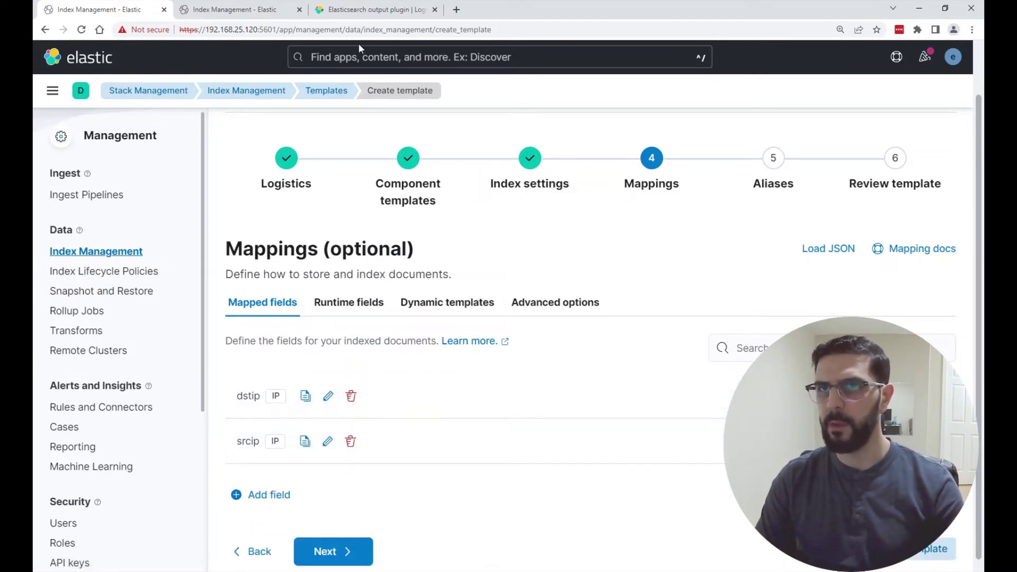
# - Open Discover in the duplicated browser tab and switch its data view to firewall
pyautogui.click(235, 10)
pyautogui.click(53, 91)
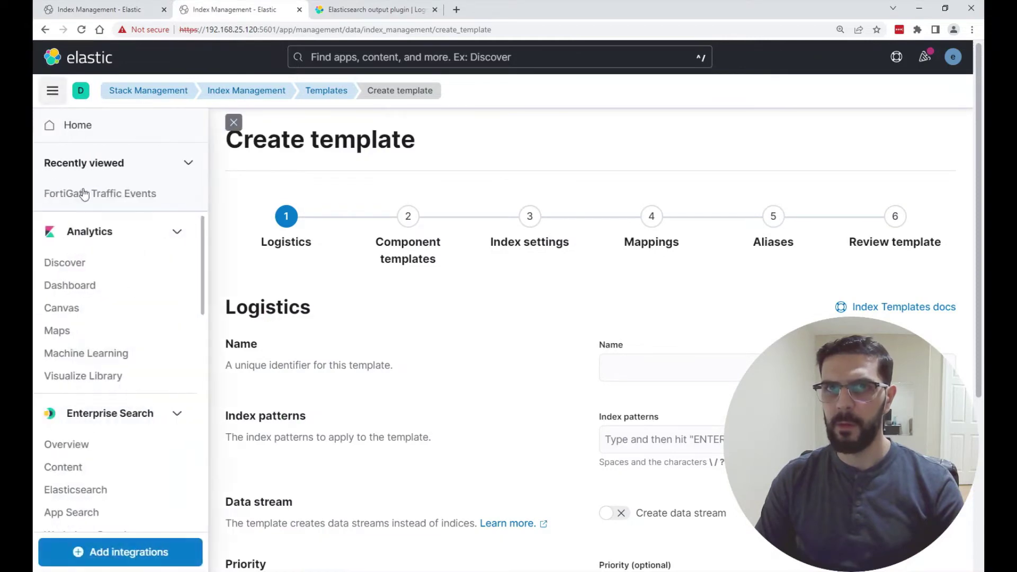
pyautogui.click(68, 263)
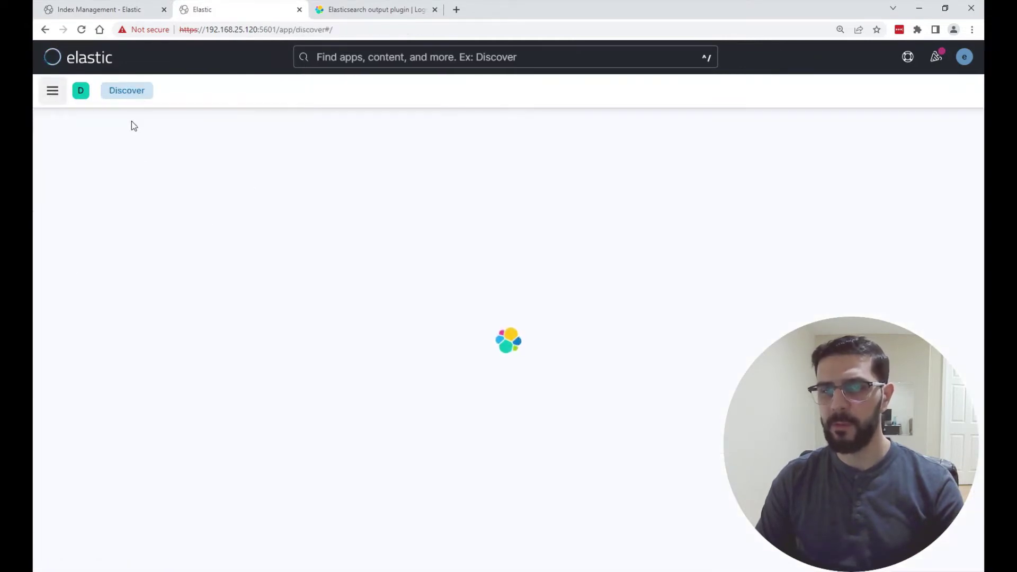
pyautogui.click(123, 11)
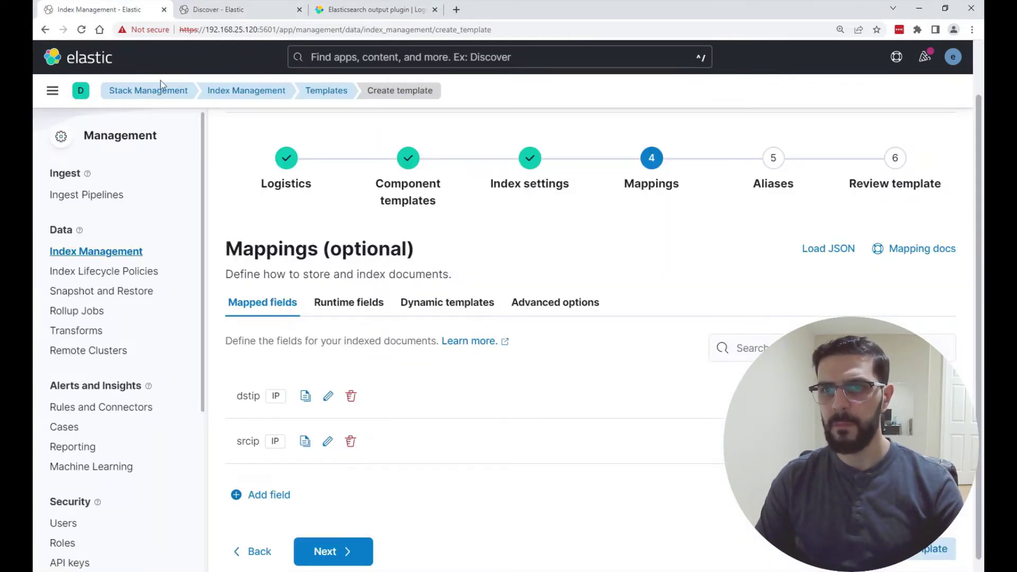
pyautogui.click(233, 10)
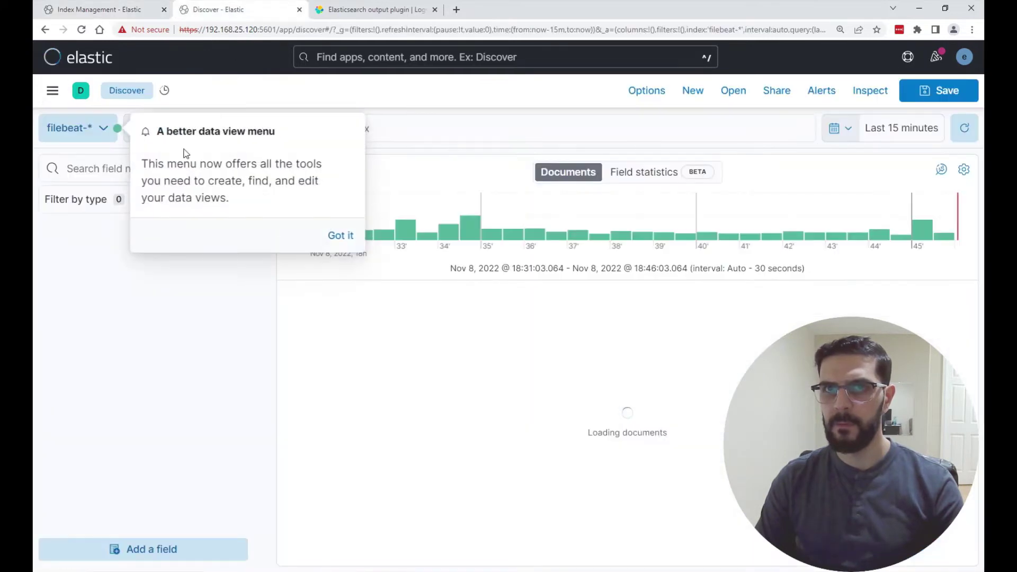
pyautogui.click(77, 127)
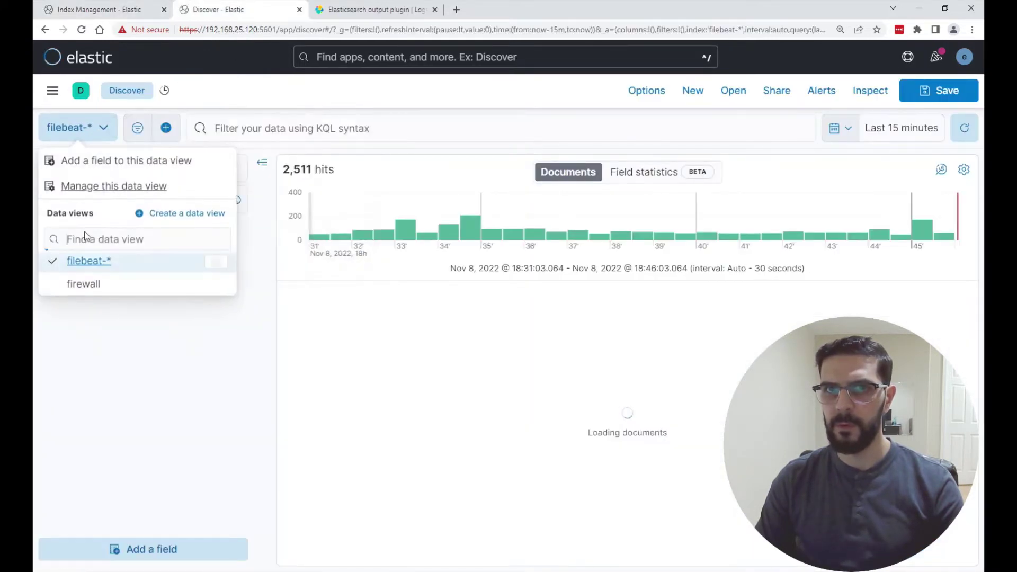
pyautogui.click(84, 284)
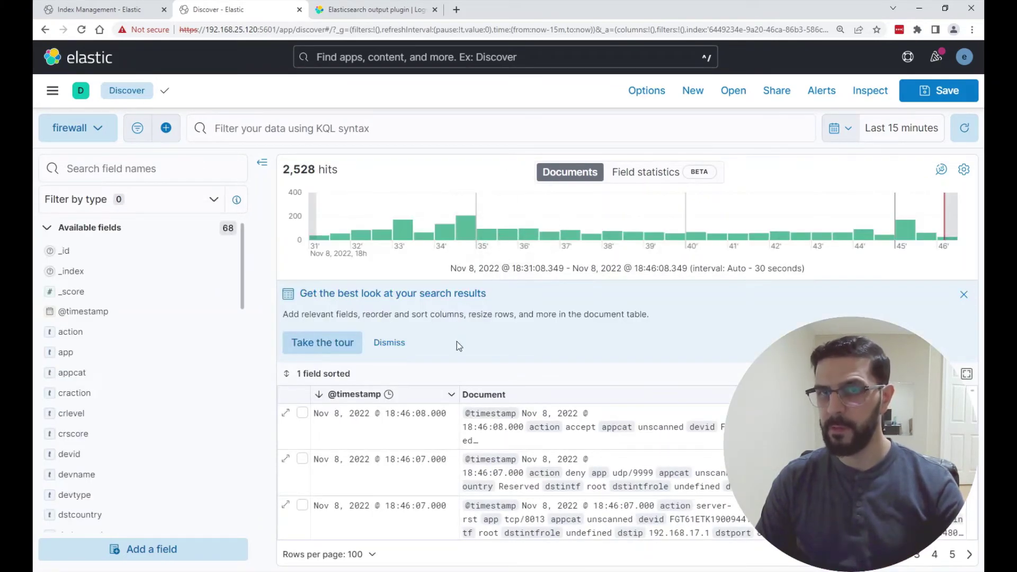
# - Examine the firewall data view's available fields, filter them by "dst", and inspect the dstip field's details
pyautogui.scroll(-6, 100, 339)
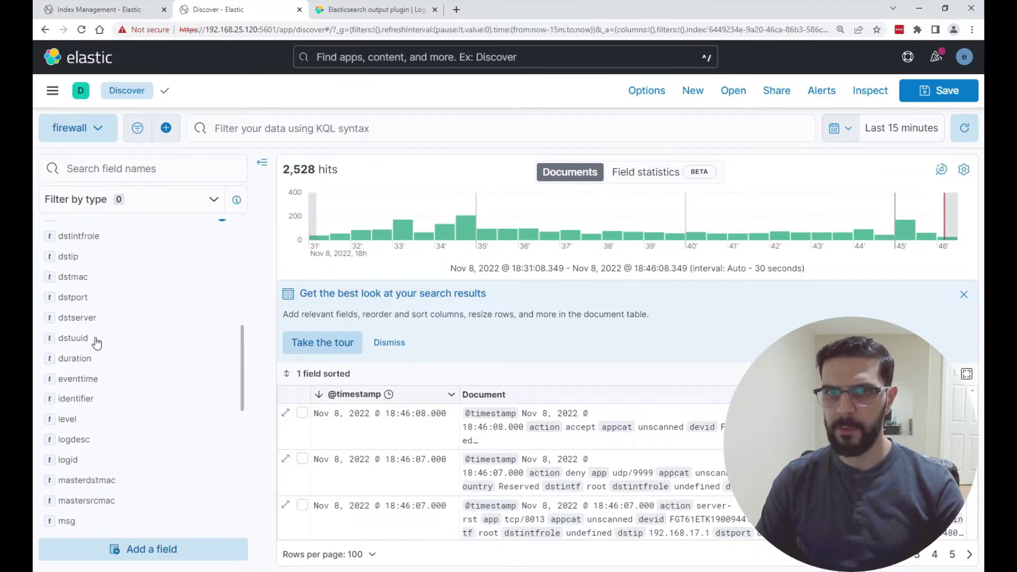
pyautogui.scroll(-2, 97, 343)
pyautogui.scroll(1, 95, 345)
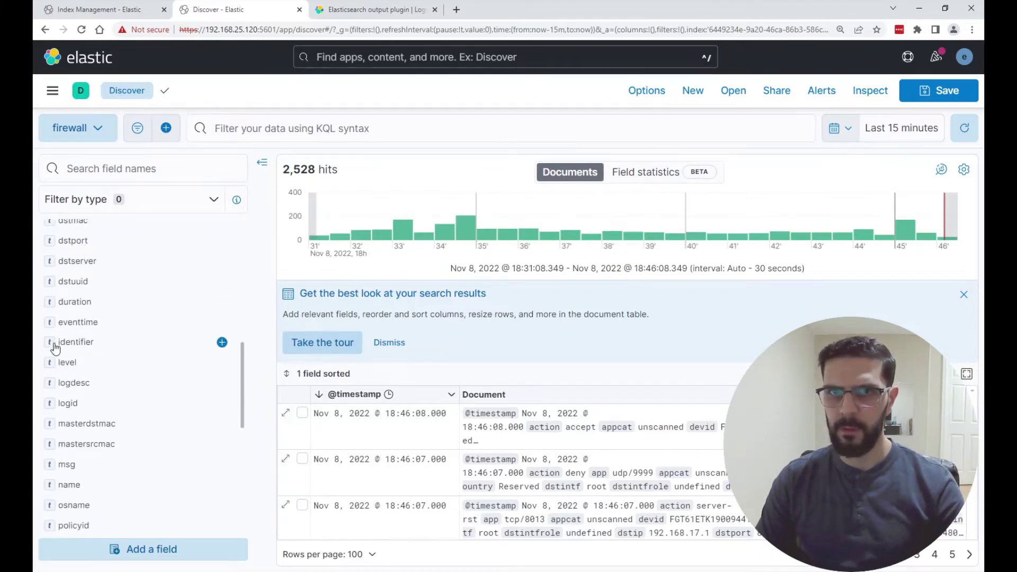
pyautogui.scroll(-3, 66, 390)
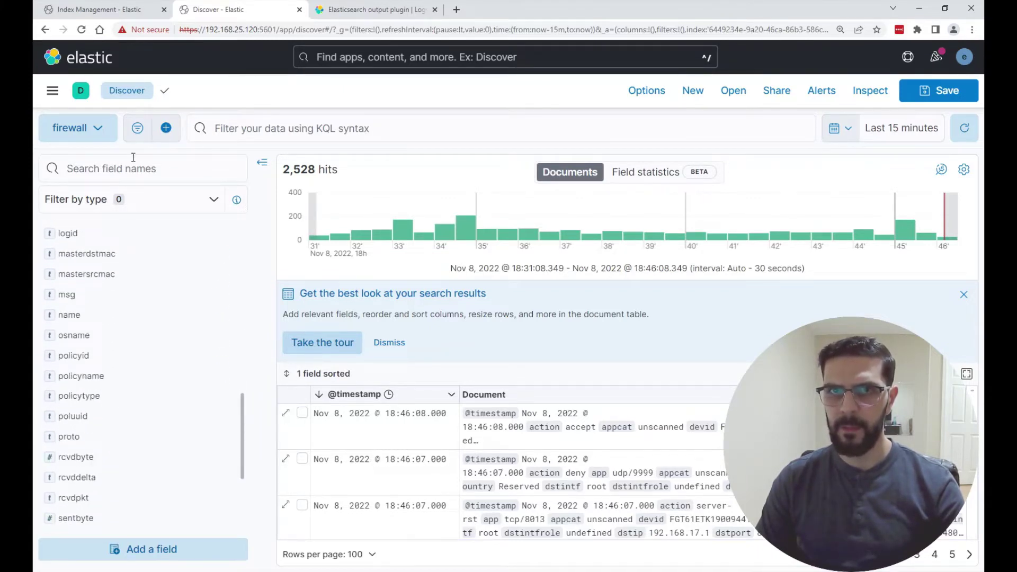
pyautogui.write('dst')
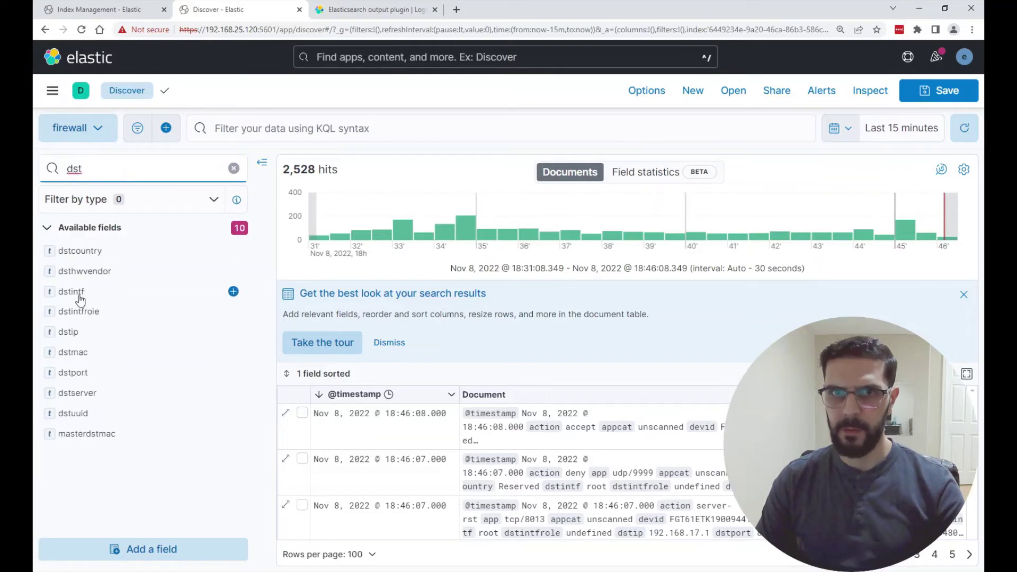
pyautogui.click(55, 335)
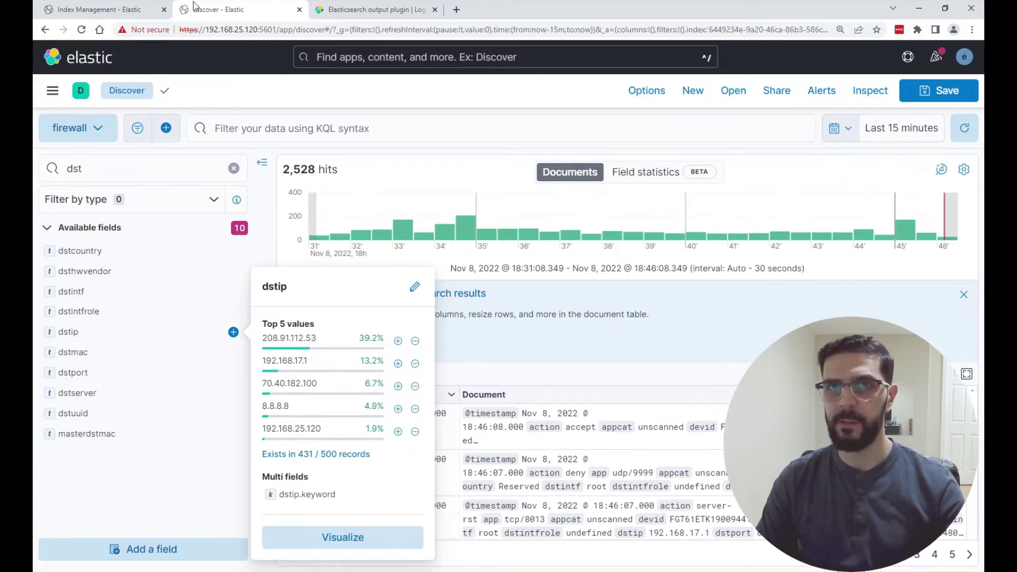
# - Return to the template's mappings in the original tab and proceed to the review, leaving the optional aliases empty
pyautogui.click(132, 15)
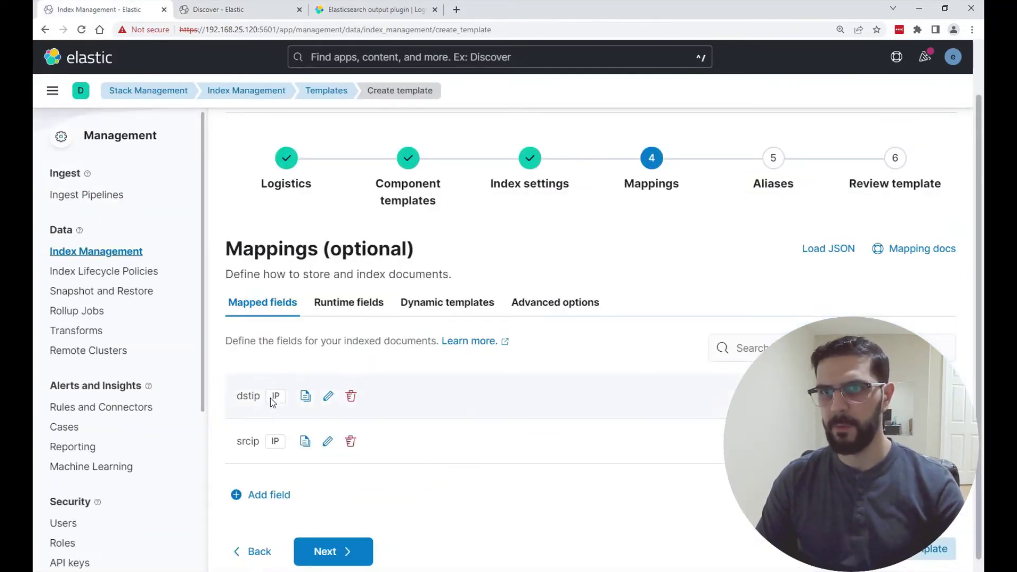
pyautogui.click(335, 552)
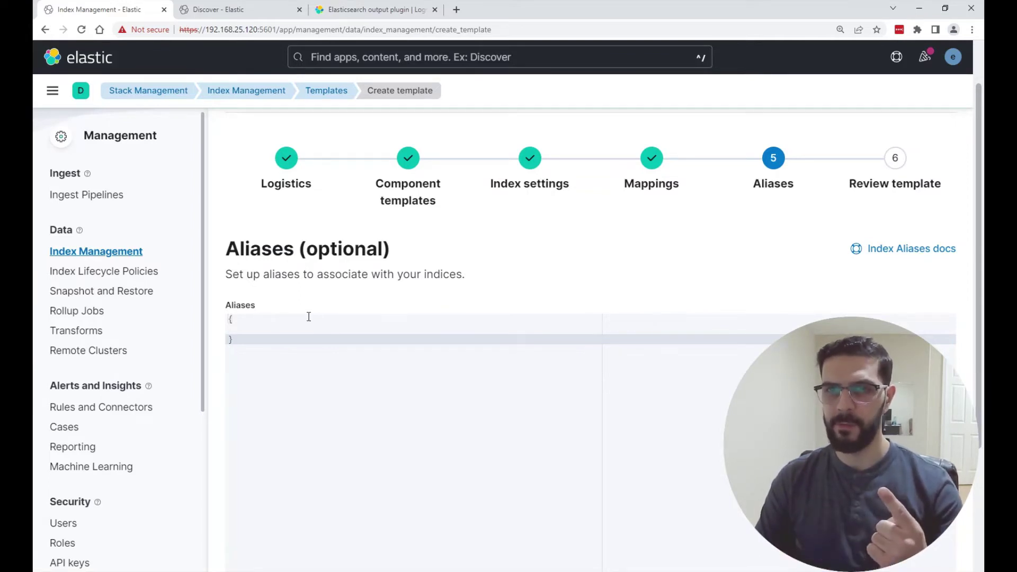
pyautogui.scroll(-3, 309, 316)
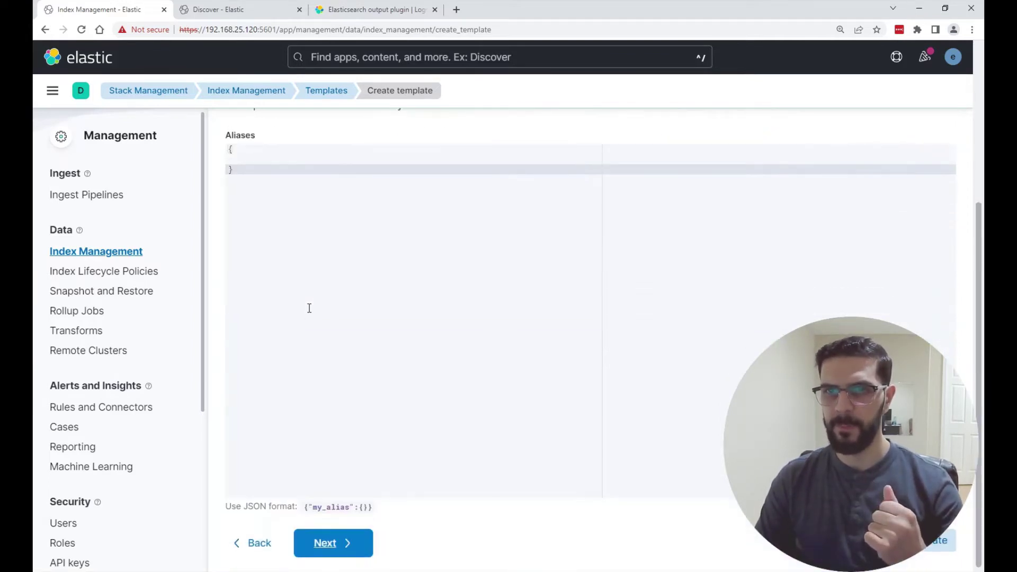
pyautogui.click(326, 546)
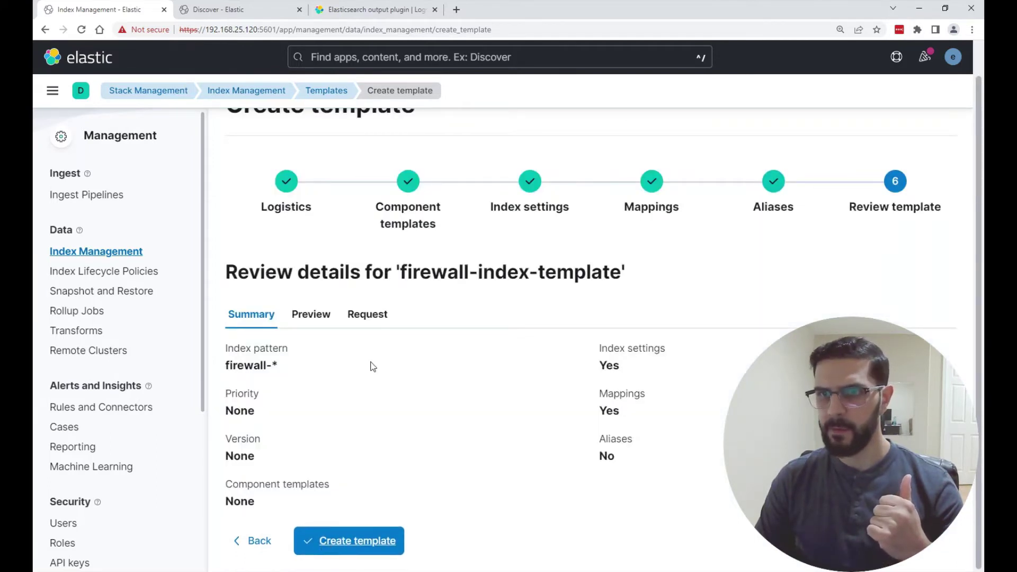
# - Review the full request for firewall-index-template, including its lifecycle settings, field mappings and index patterns
pyautogui.click(372, 318)
pyautogui.scroll(-2, 367, 332)
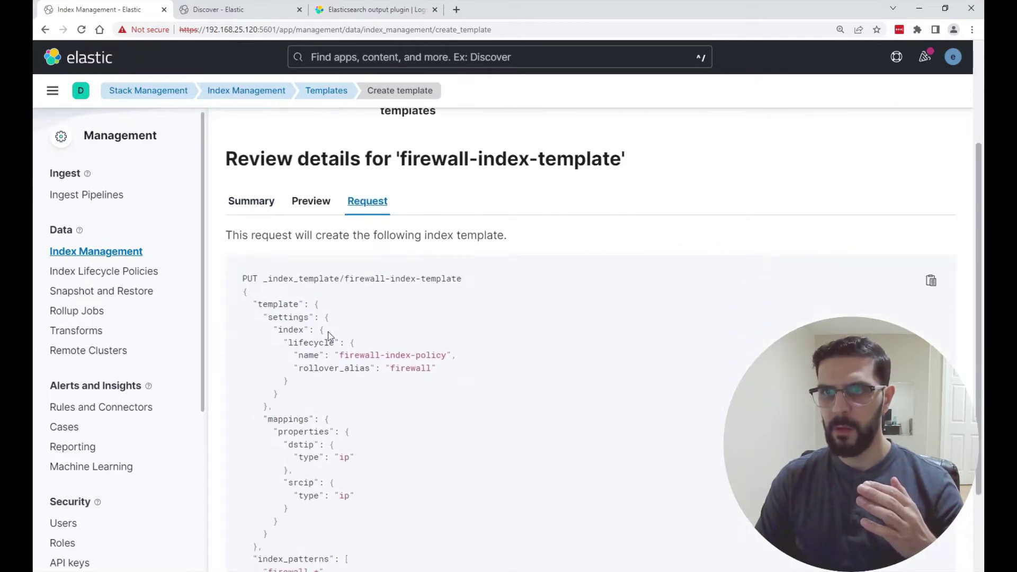
pyautogui.scroll(-2, 256, 304)
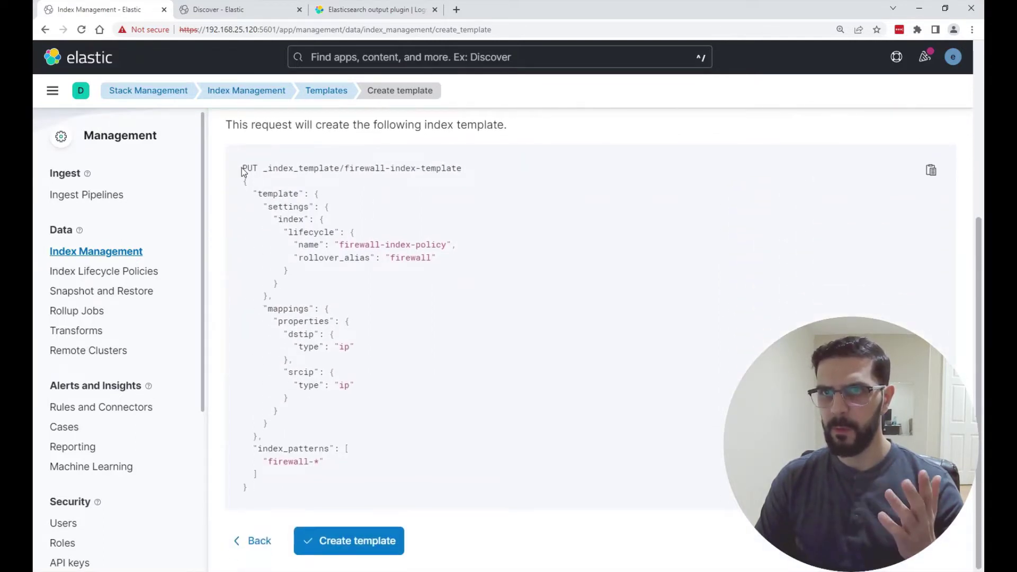
# - Copy the full firewall-index-template request from the review page and paste it below the example query in the Dev Tools Console
pyautogui.moveTo(245, 169); pyautogui.dragTo(250, 492)
pyautogui.hotkey('ctrl', 'c')
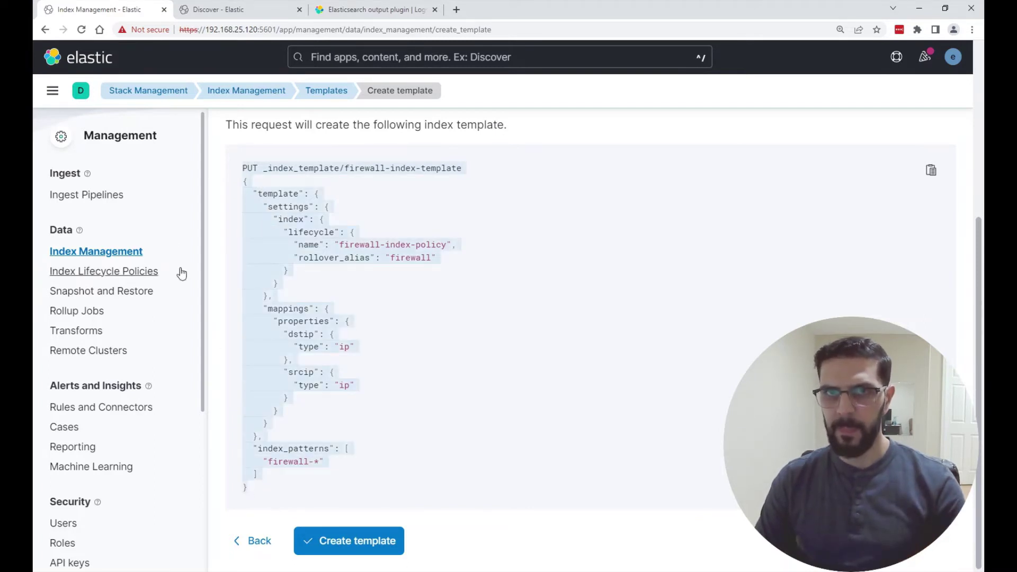
pyautogui.click(52, 90)
pyautogui.scroll(-10, 106, 297)
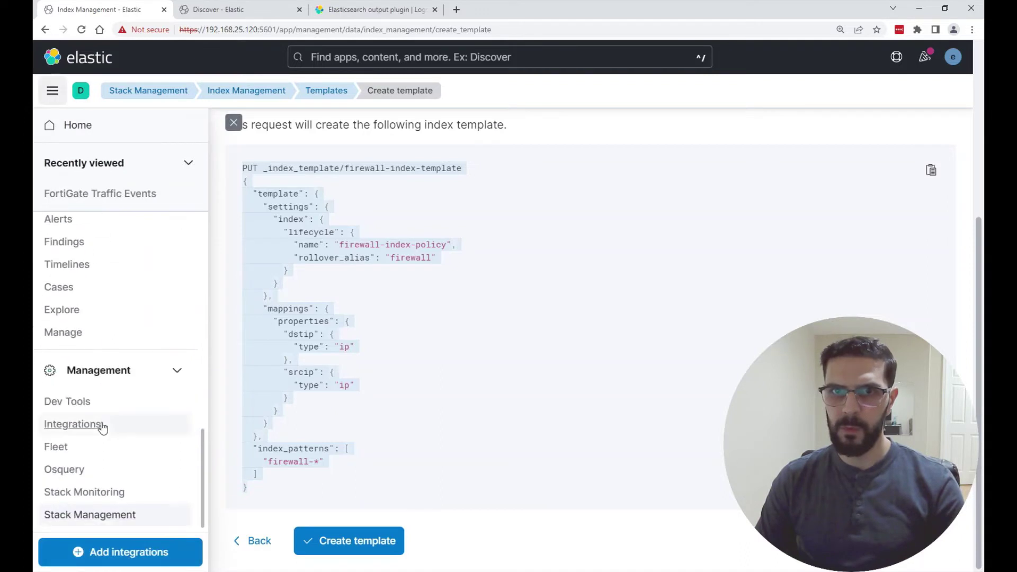
pyautogui.click(75, 401)
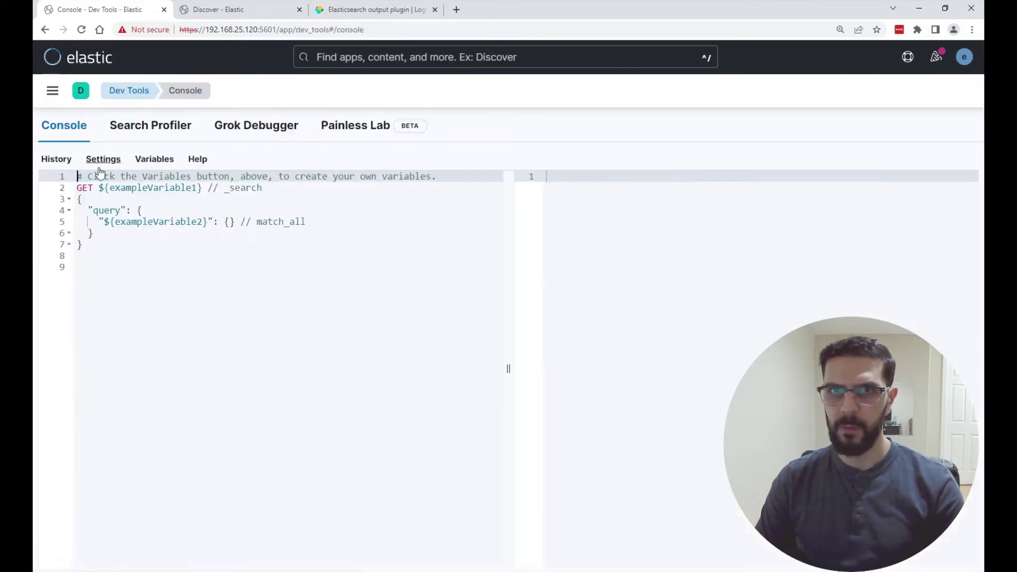
pyautogui.click(119, 257)
pyautogui.hotkey('ctrl', 'v')
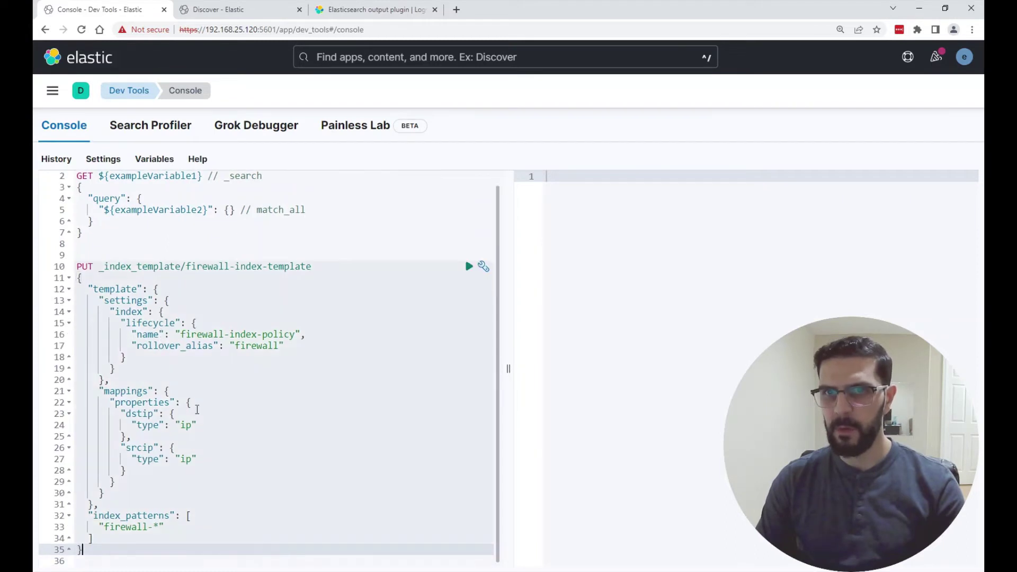
# - Review the pasted request's IP field mappings, lifecycle policy name and index template name
pyautogui.moveTo(196, 425); pyautogui.dragTo(114, 406)
pyautogui.click(178, 436)
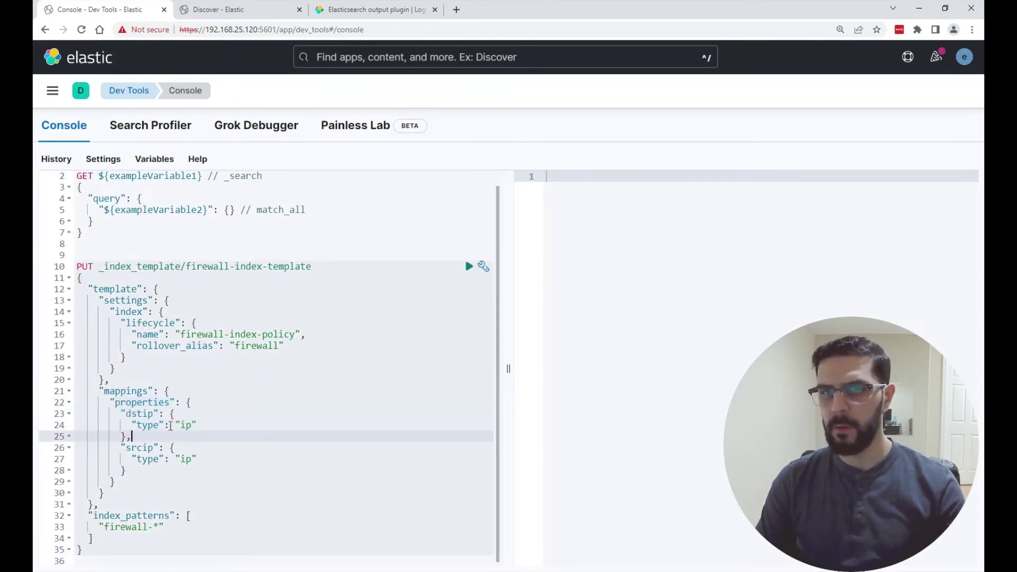
pyautogui.click(176, 335)
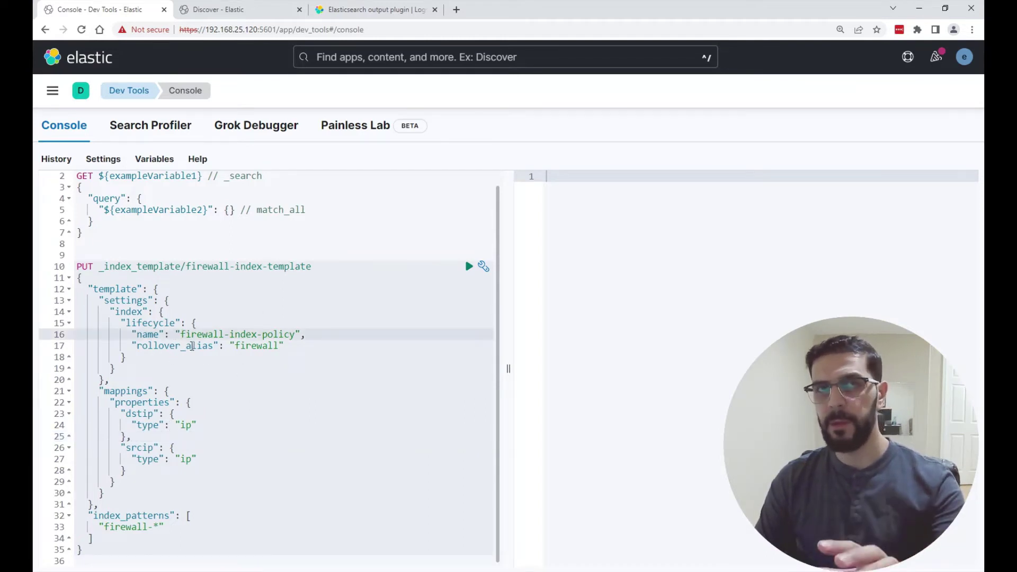
pyautogui.doubleClick(241, 334)
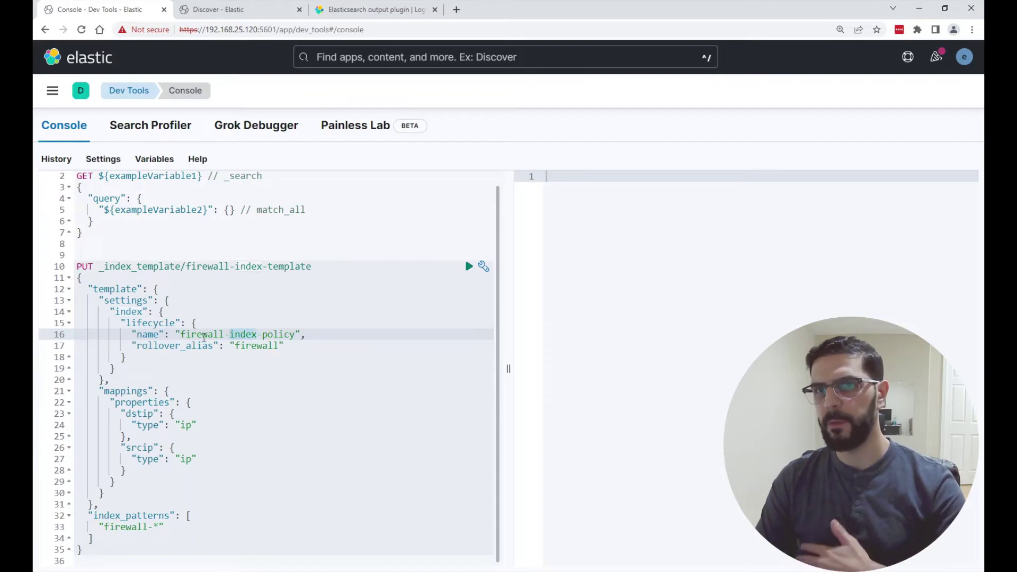
pyautogui.moveTo(181, 335); pyautogui.dragTo(290, 335)
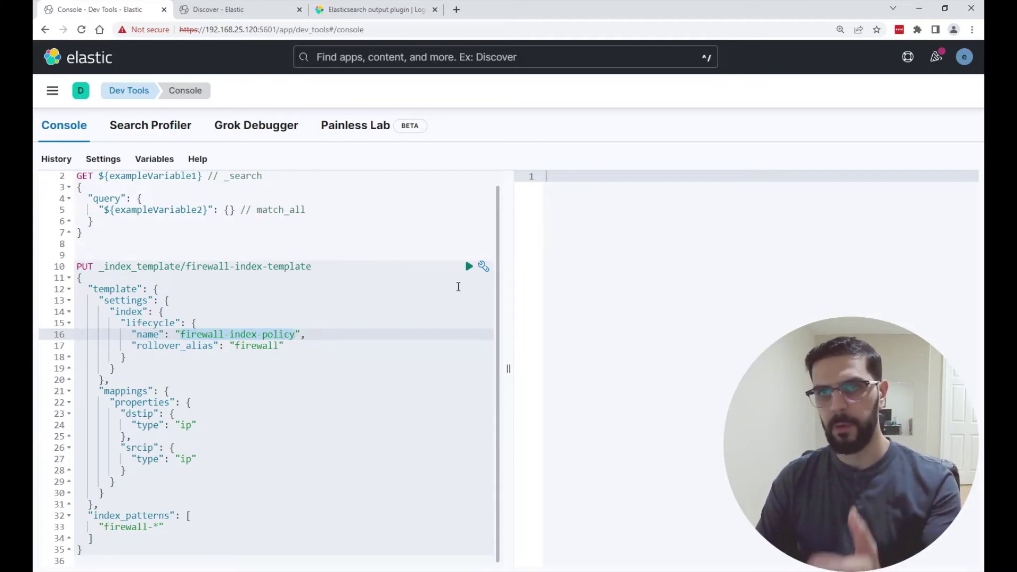
pyautogui.doubleClick(270, 274)
pyautogui.click(265, 267)
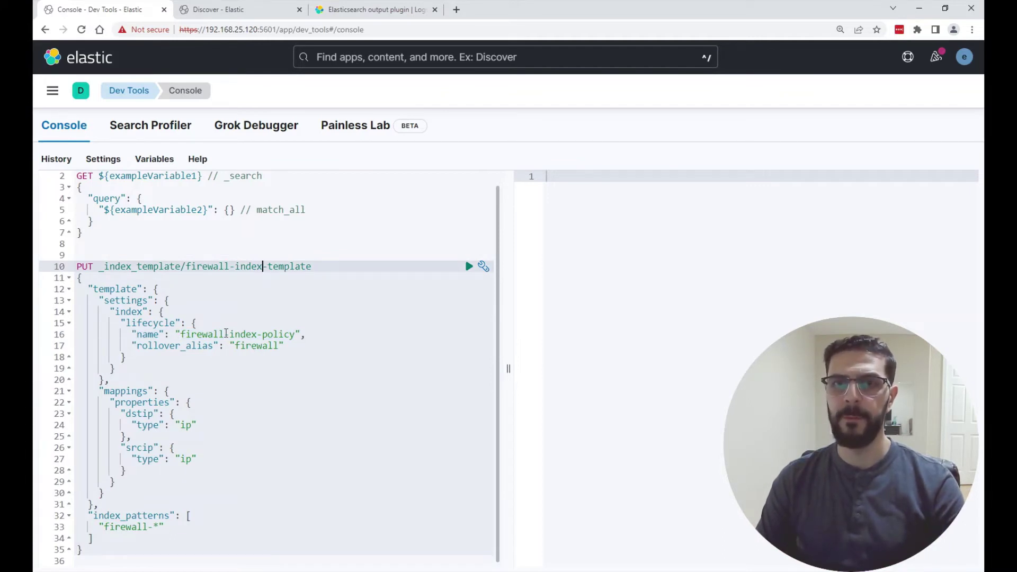
pyautogui.click(129, 562)
pyautogui.press('Return')
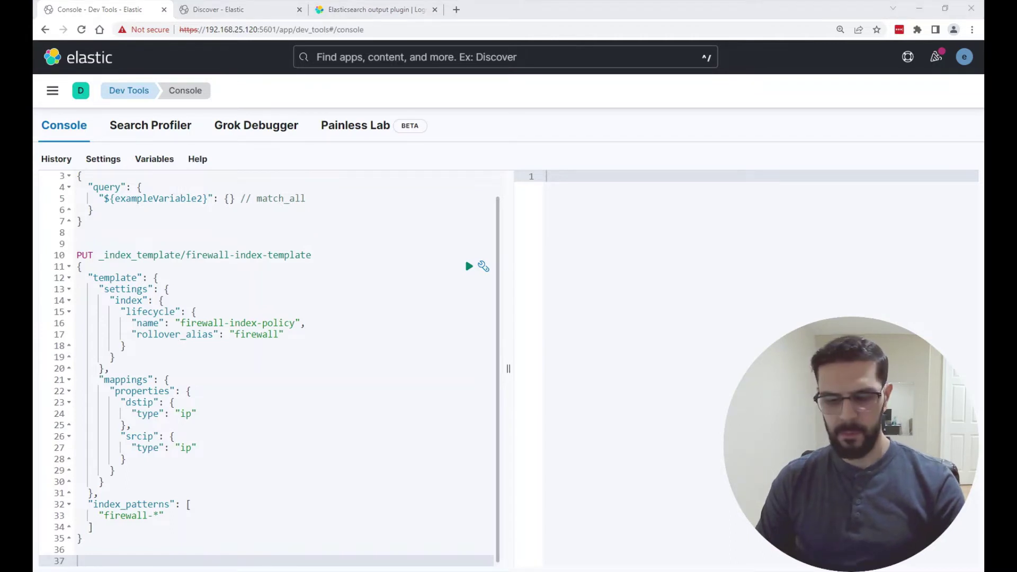
pyautogui.click(85, 551)
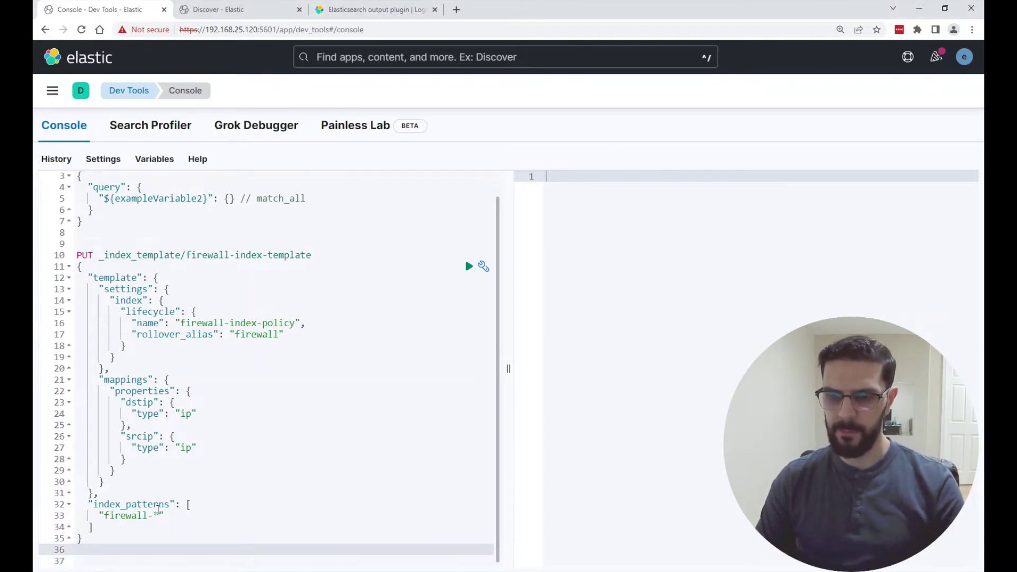
pyautogui.press('Return')
pyautogui.press('Return')
pyautogui.press('Return')
pyautogui.press('Return')
pyautogui.press('Return')
pyautogui.press('Return')
pyautogui.press('Return')
pyautogui.press('Return')
pyautogui.press('Return')
pyautogui.press('Return')
pyautogui.press('Return')
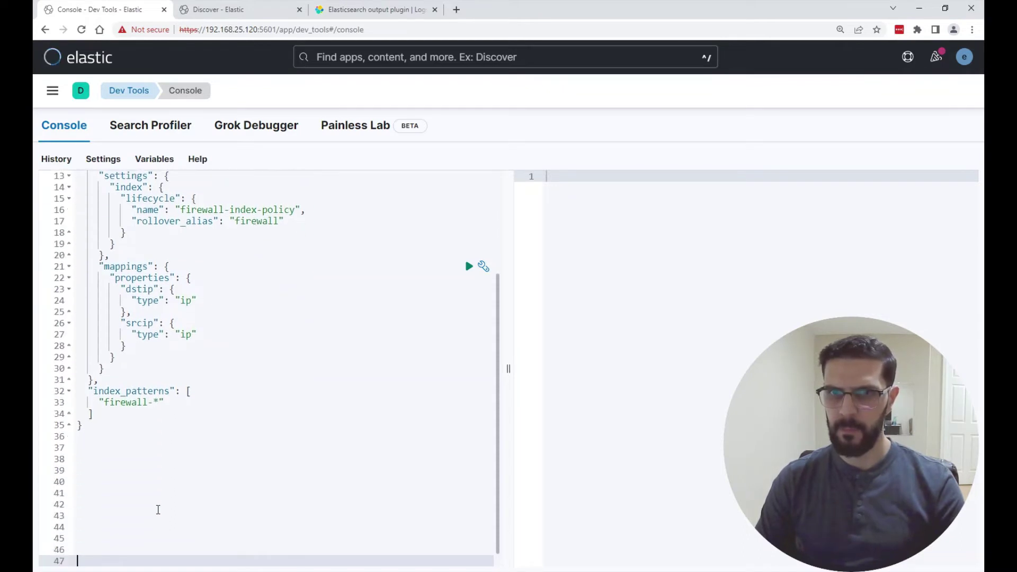
pyautogui.press('Up')
pyautogui.press('Up')
pyautogui.press('Up')
pyautogui.press('Up')
pyautogui.press('Up')
pyautogui.press('Up')
pyautogui.press('Up')
pyautogui.press('Up')
pyautogui.press('Up')
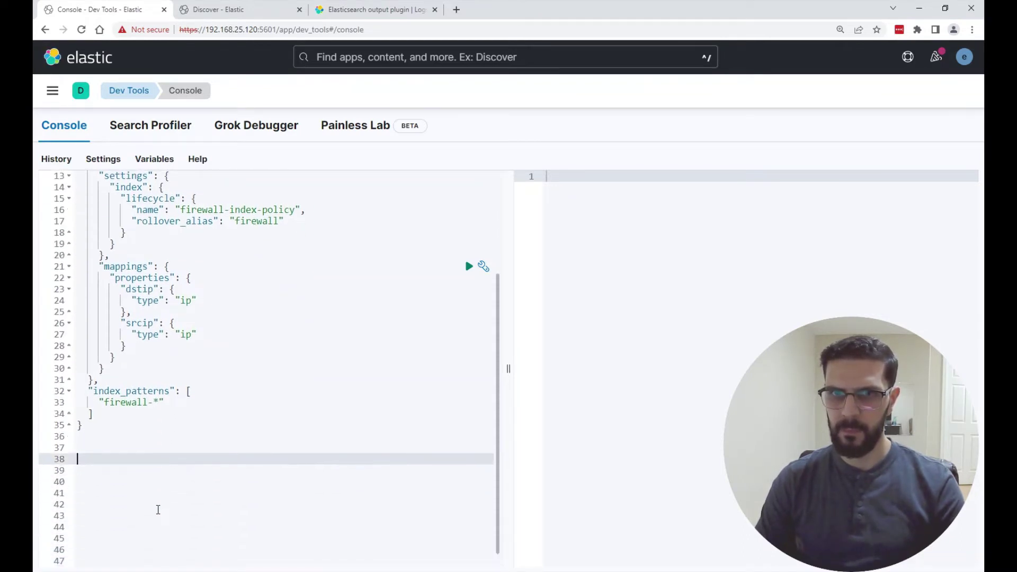
pyautogui.hotkey('ctrl', 'v')
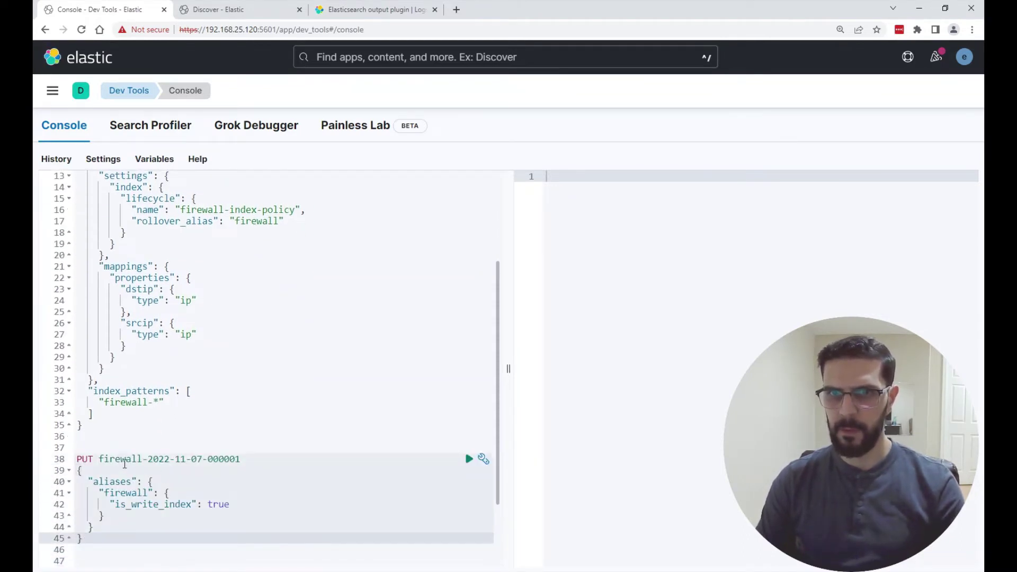
pyautogui.click(202, 459)
pyautogui.press('BackSpace')
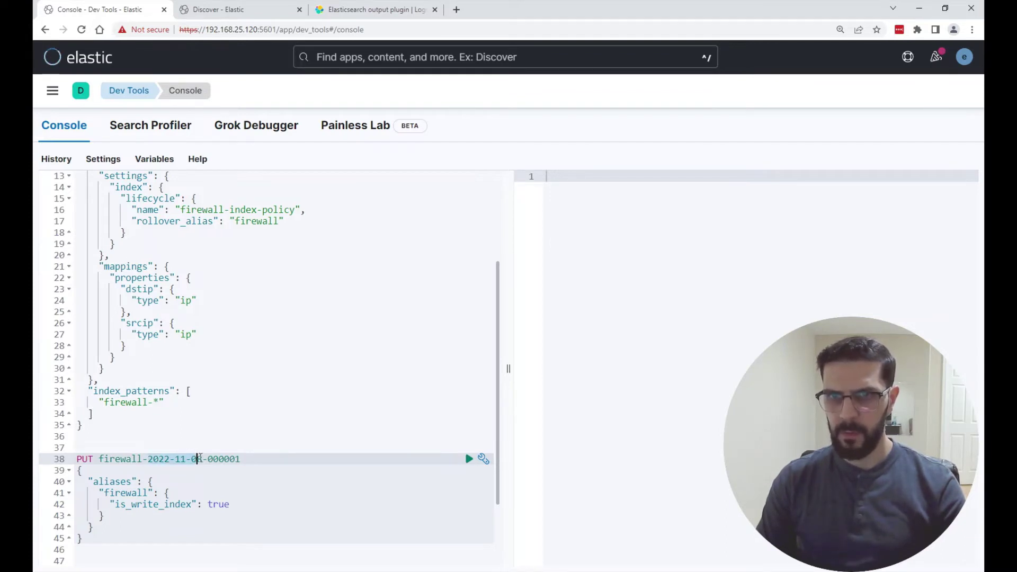
pyautogui.write('8')
# - Review the new request's index number suffix, alias and write-index setting, comparing the alias with the template's rollover alias
pyautogui.click(237, 459)
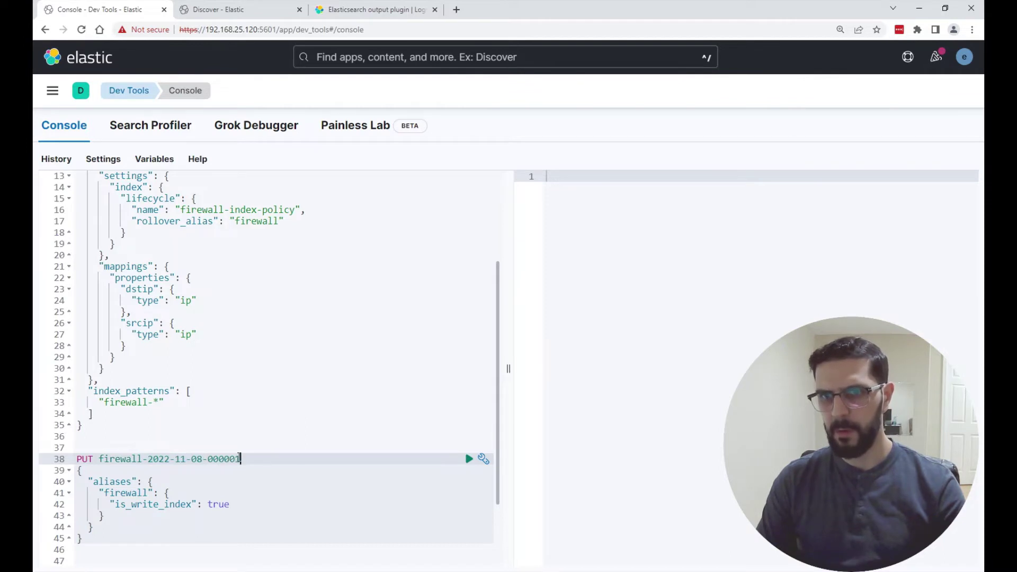
pyautogui.moveTo(240, 459); pyautogui.dragTo(207, 459)
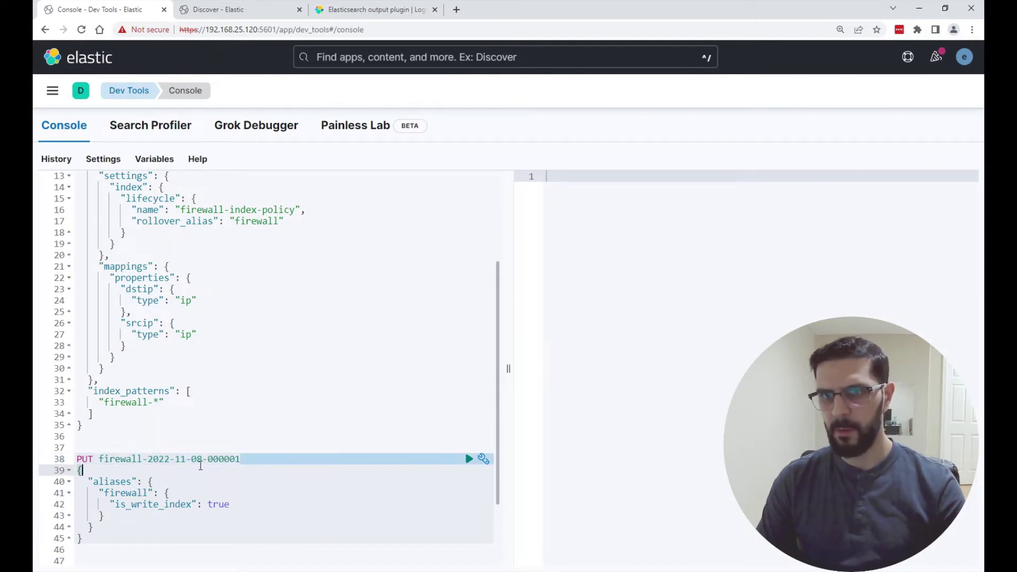
pyautogui.click(164, 479)
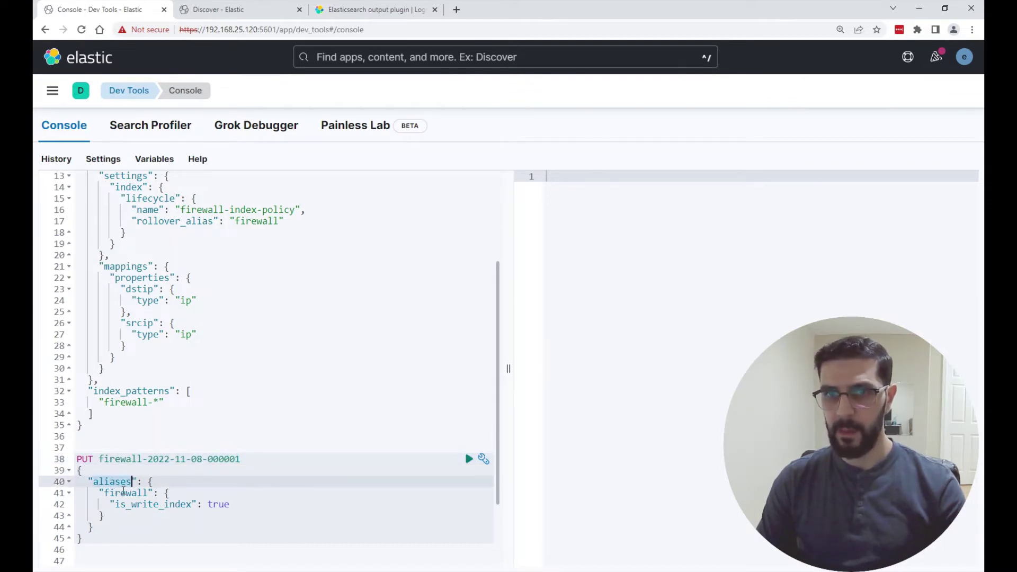
pyautogui.doubleClick(125, 493)
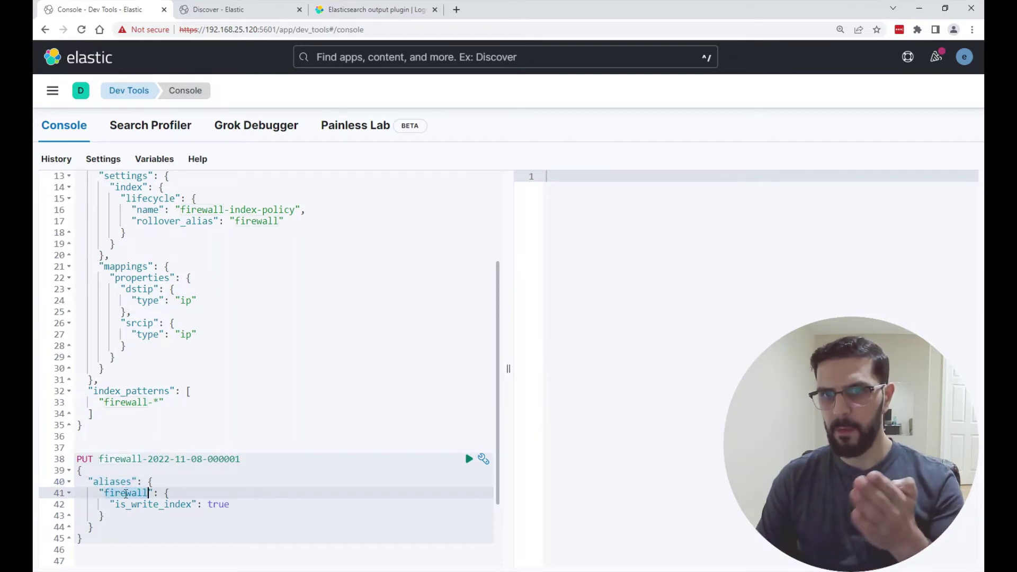
pyautogui.doubleClick(265, 225)
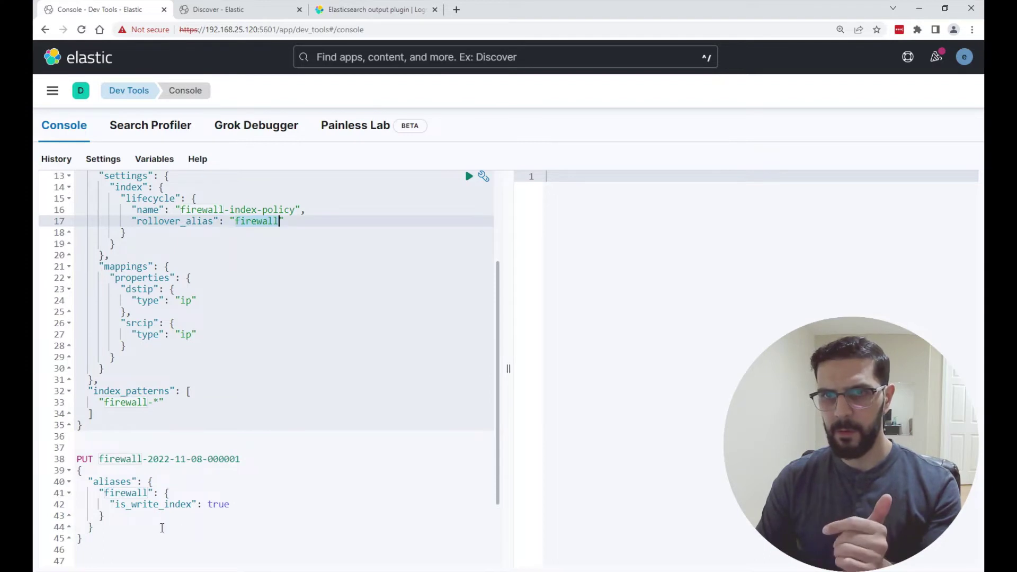
pyautogui.click(159, 504)
pyautogui.click(217, 506)
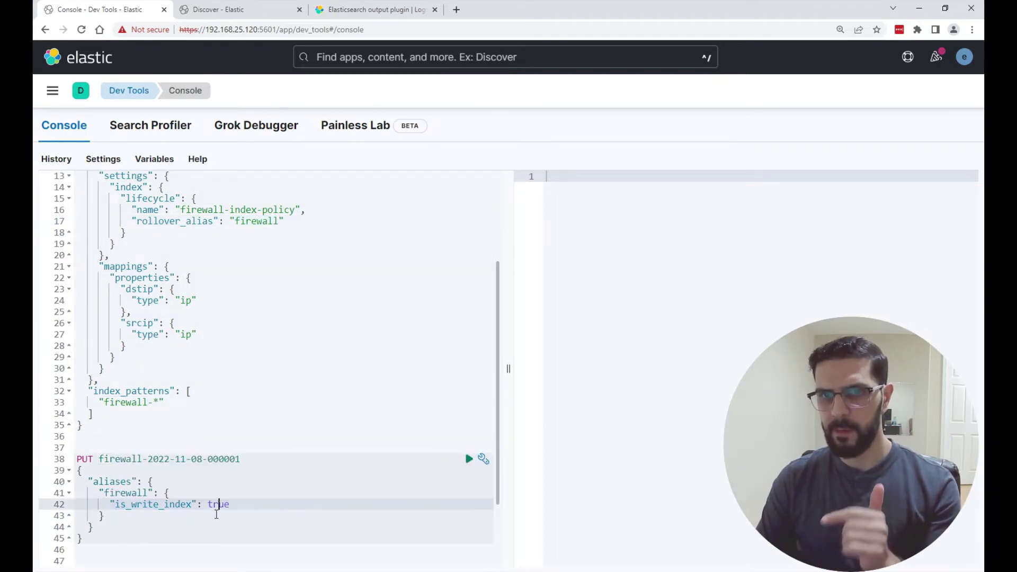
pyautogui.click(205, 529)
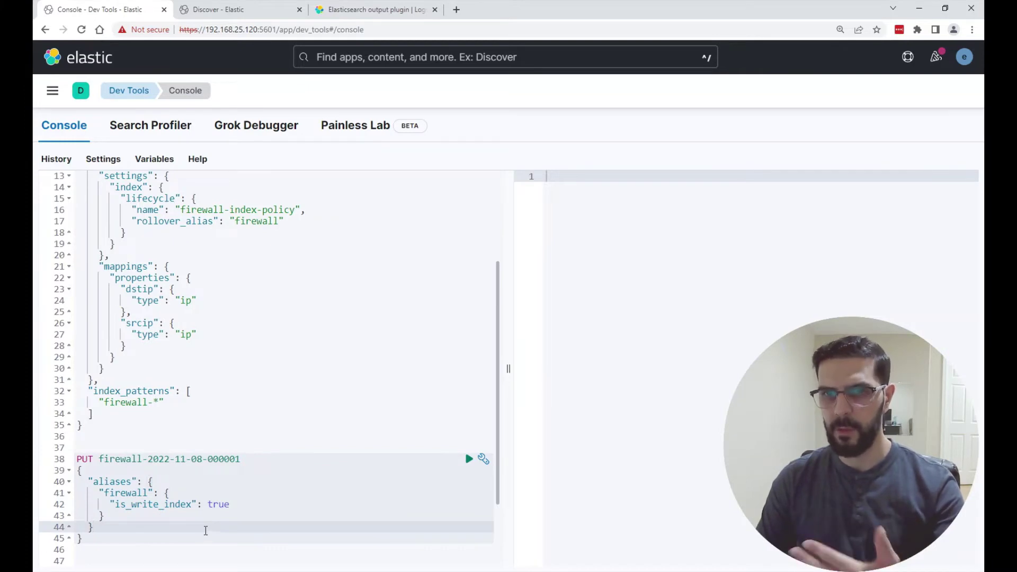
# - Switch to the ingest server's terminal and stop the Logstash service with systemctl stop logstash
pyautogui.hotkey('alt', 'Tab')
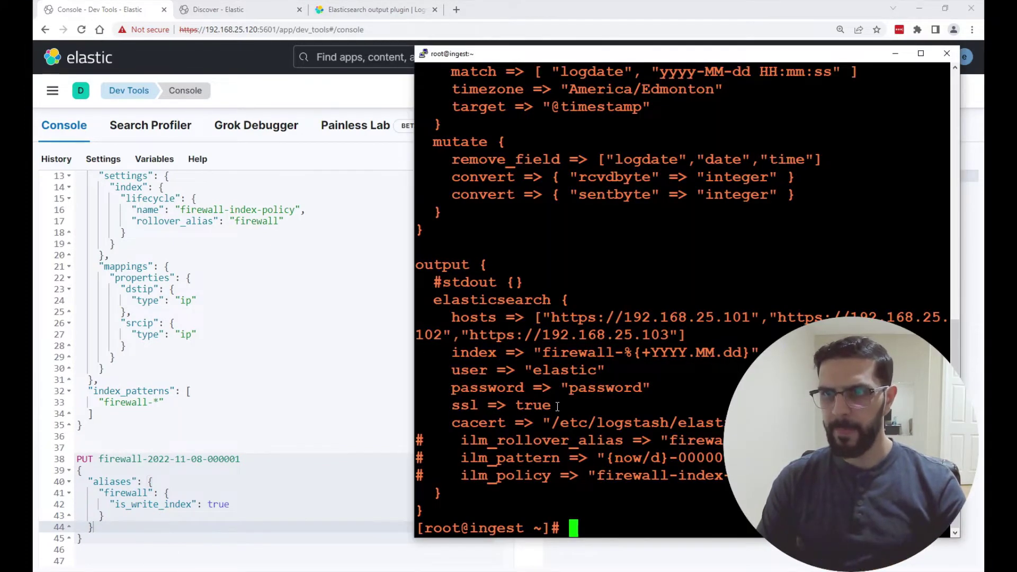
pyautogui.press('Return')
pyautogui.press('Return')
pyautogui.press('Return')
pyautogui.press('Return')
pyautogui.press('Return')
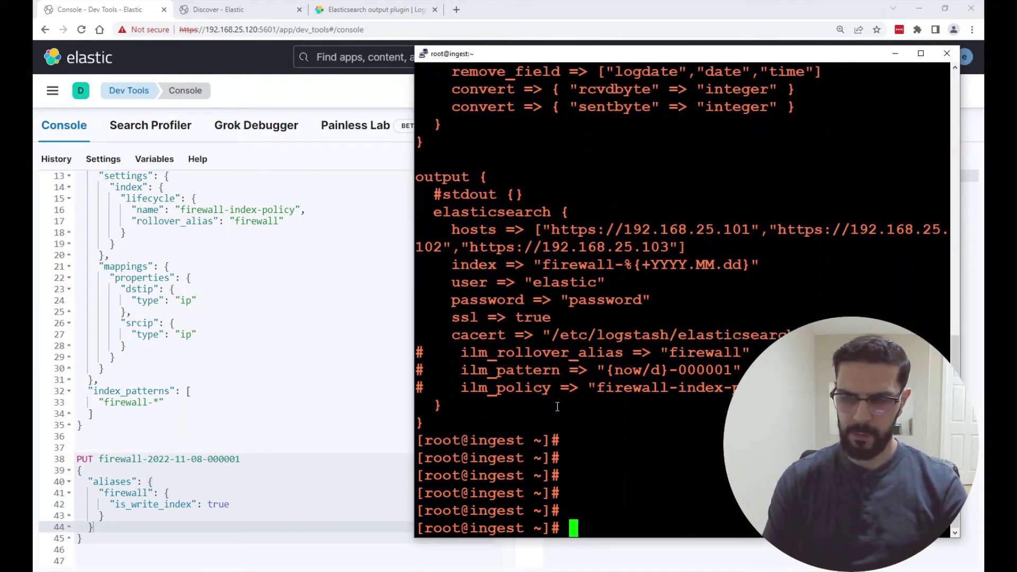
pyautogui.write('systemctl stop ')
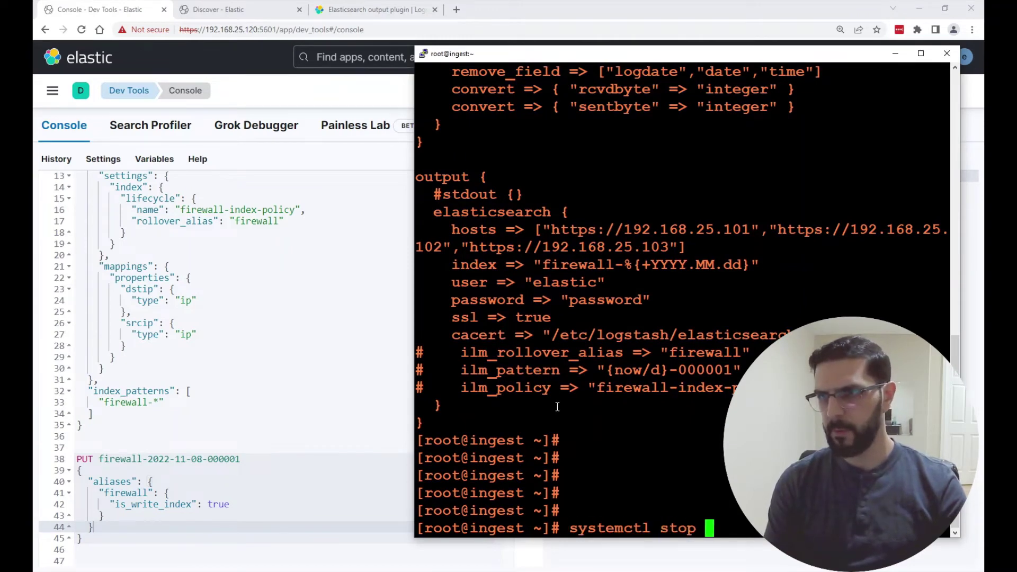
pyautogui.write('logstash')
pyautogui.press('Return')
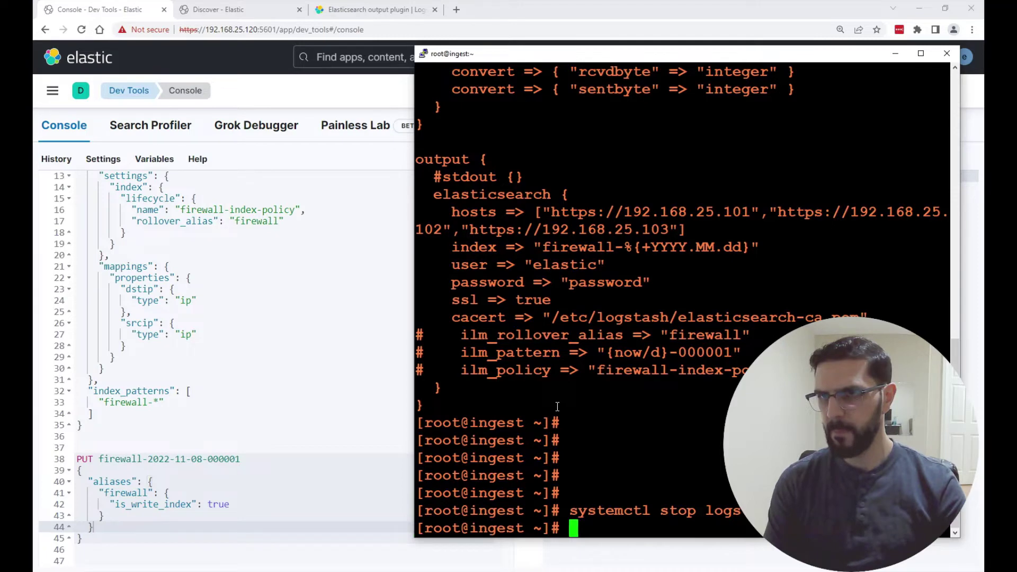
# - Reuse the earlier cat command's path to open /etc/logstash/conf.d/firewall.conf in nano
pyautogui.press('Return')
pyautogui.press('Return')
pyautogui.press('Up')
pyautogui.press('Up')
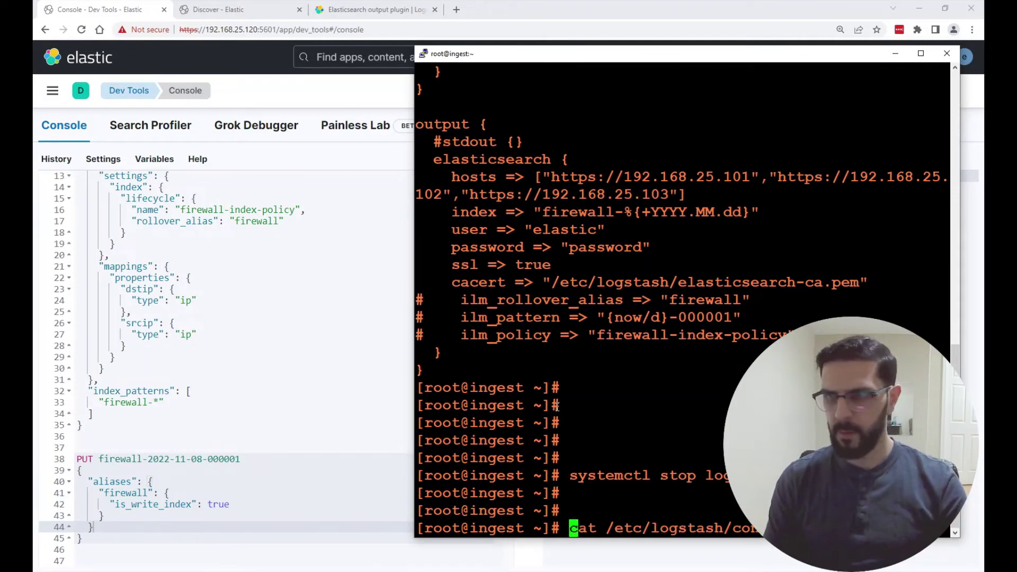
pyautogui.press('Delete')
pyautogui.press('Delete')
pyautogui.press('Delete')
pyautogui.press('Delete')
pyautogui.write('nano')
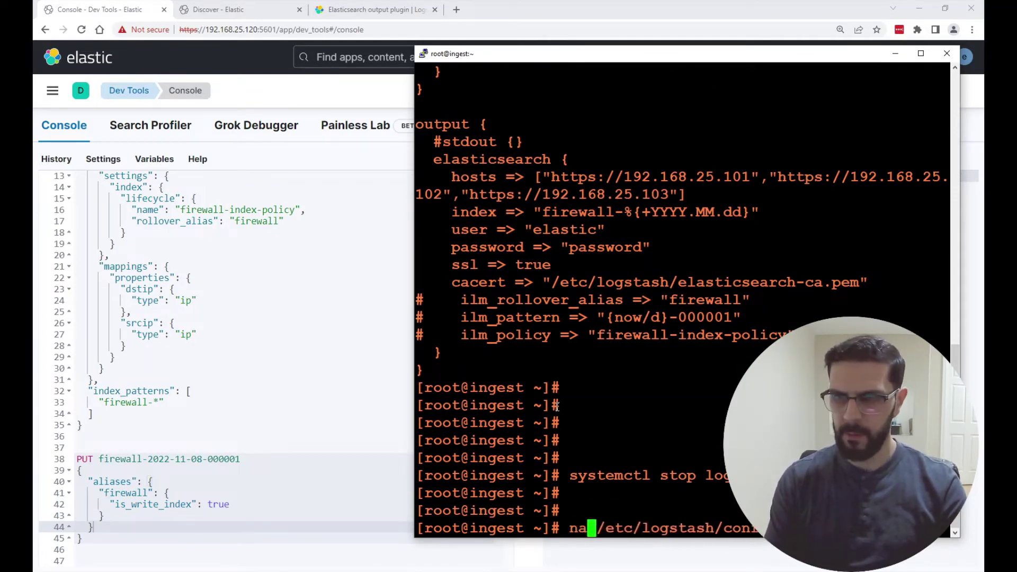
pyautogui.press('Return')
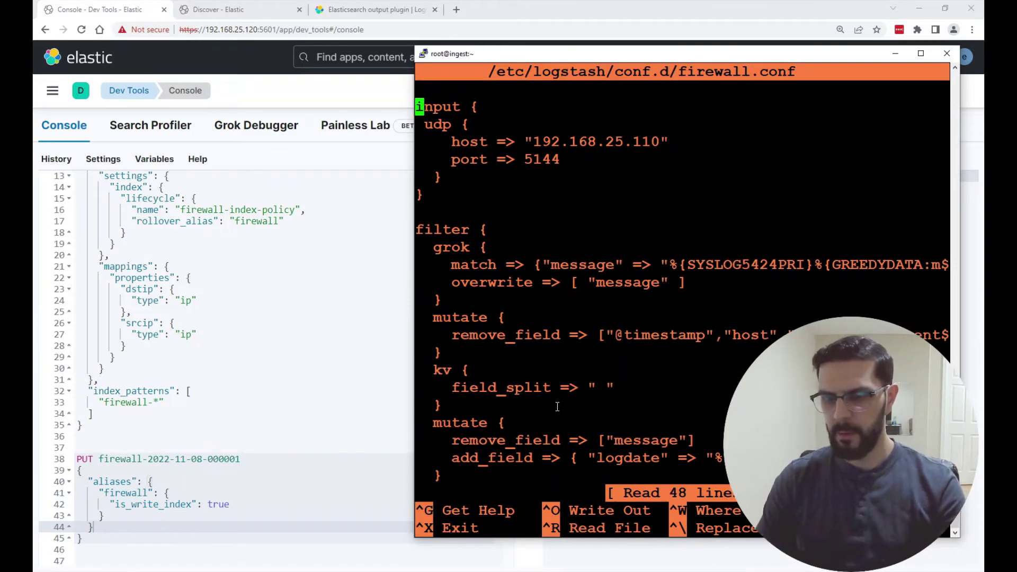
# - Uncomment the ilm_rollover_alias, ilm_pattern and ilm_policy settings in the elasticsearch output and align them with the lines above
pyautogui.press('pagedown')
pyautogui.press('pagedown')
pyautogui.press('Down')
pyautogui.press('Down')
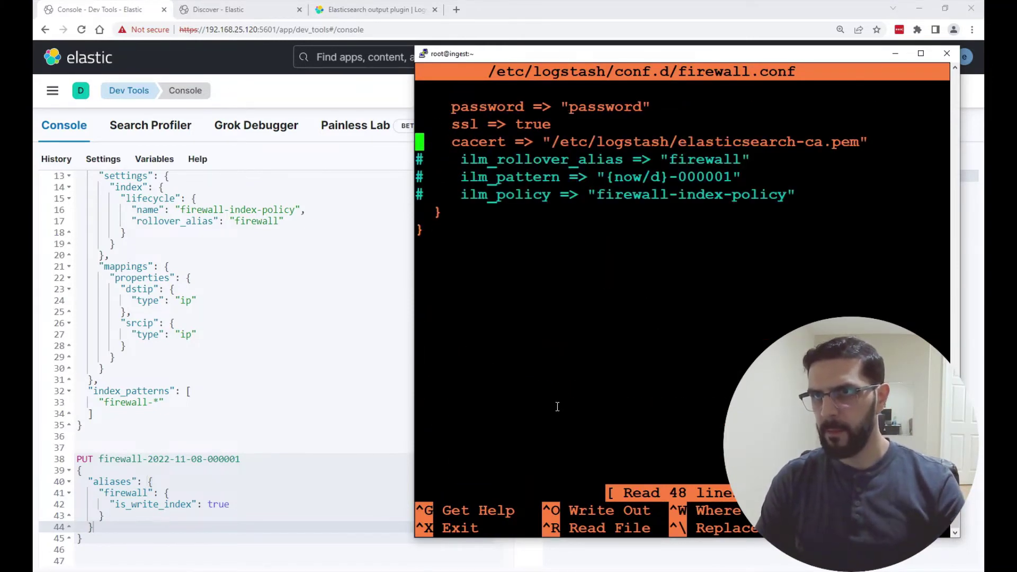
pyautogui.press('Delete')
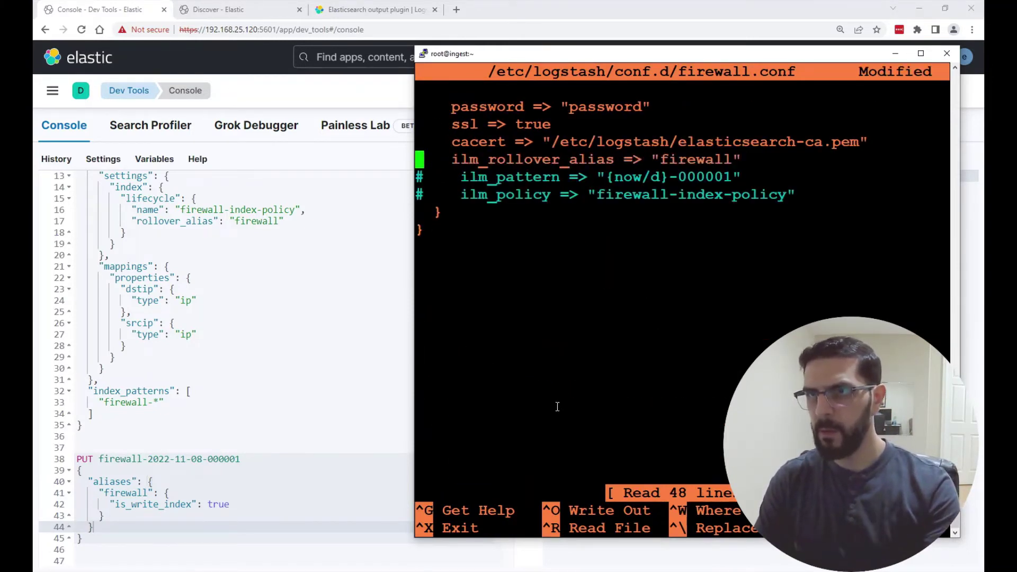
pyautogui.press('Down')
pyautogui.press('Delete')
pyautogui.press('Delete')
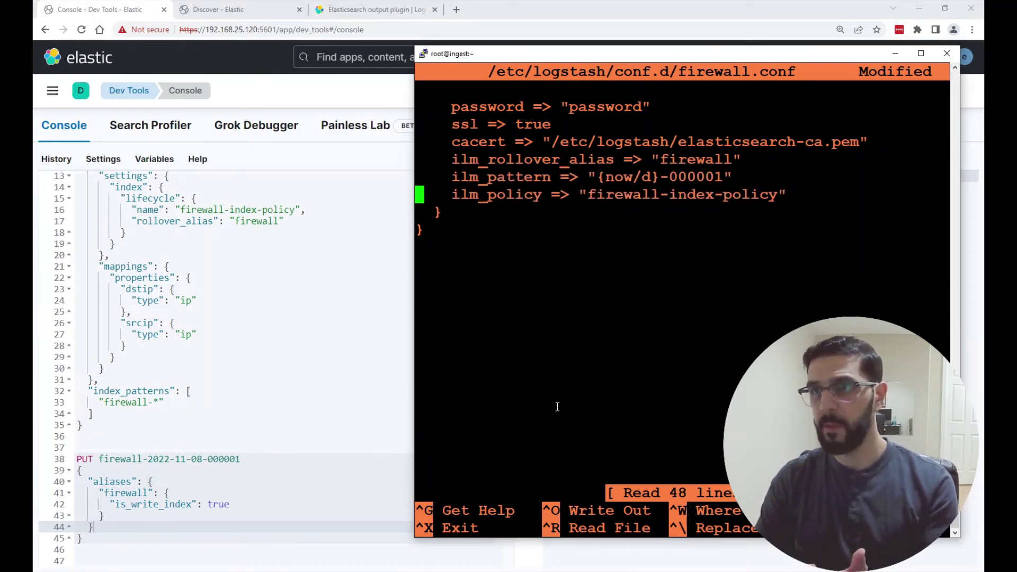
# - Review the ilm_rollover_alias, ilm_pattern and ilm_policy values in firewall.conf, comparing the policy name with the index template's lifecycle name
pyautogui.doubleClick(548, 160)
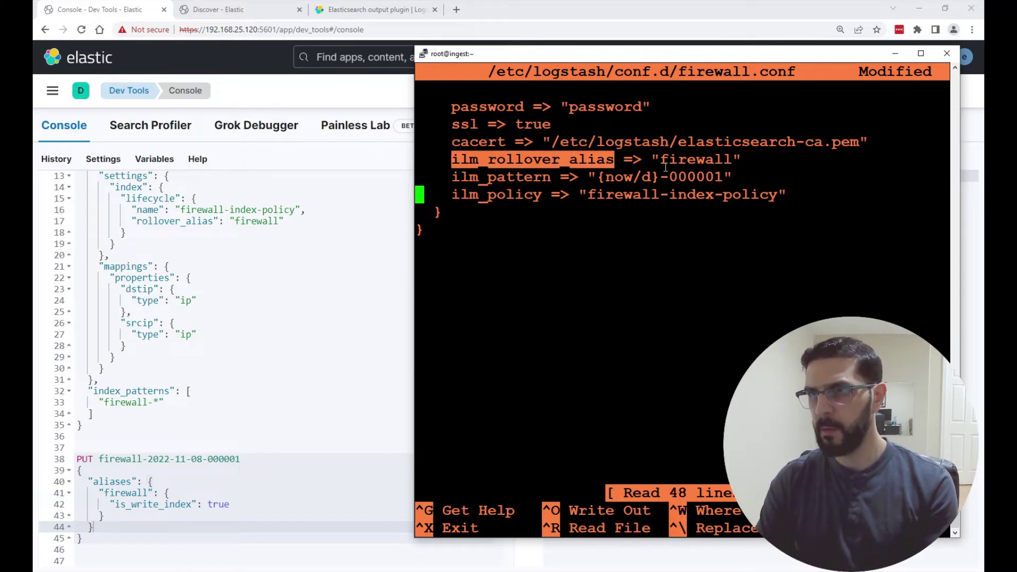
pyautogui.doubleClick(689, 160)
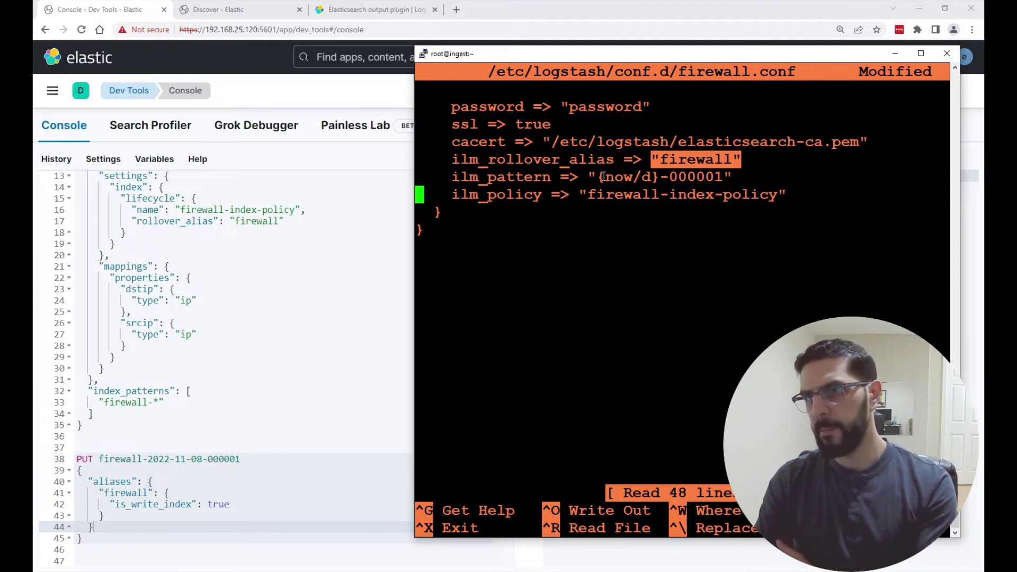
pyautogui.moveTo(600, 177); pyautogui.dragTo(701, 177)
pyautogui.click(697, 177)
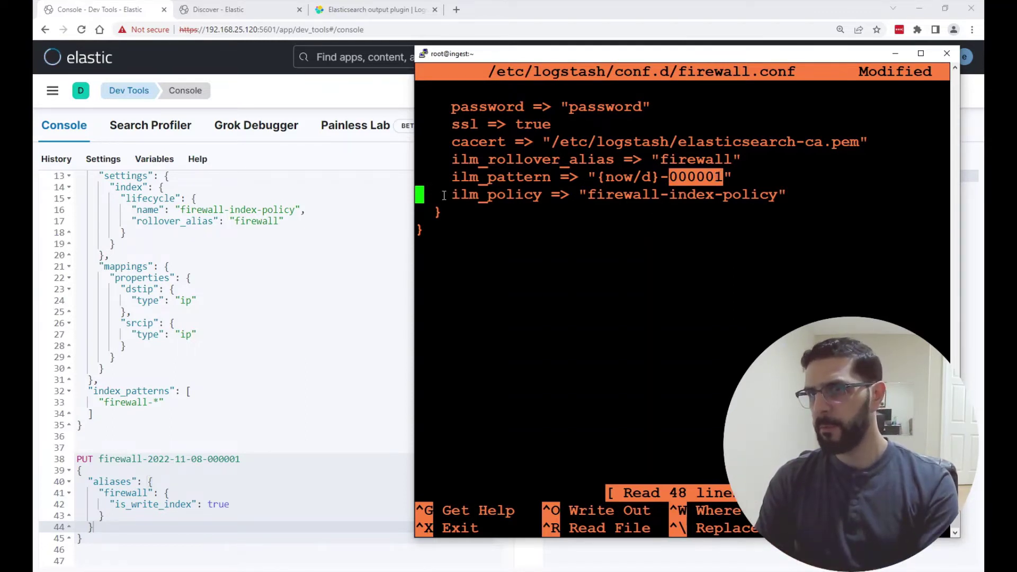
pyautogui.moveTo(451, 205); pyautogui.dragTo(770, 195)
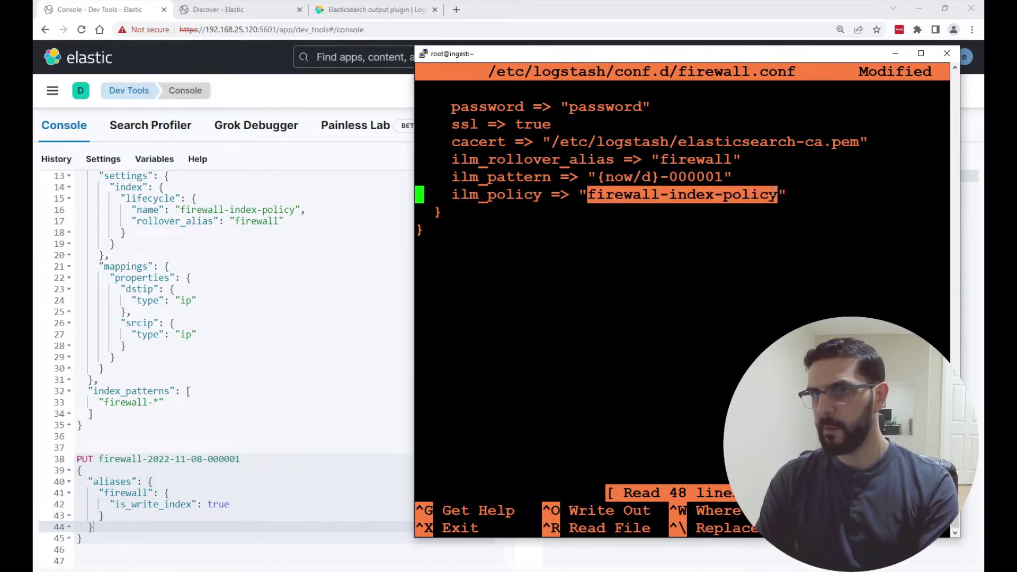
pyautogui.moveTo(294, 211); pyautogui.dragTo(206, 210)
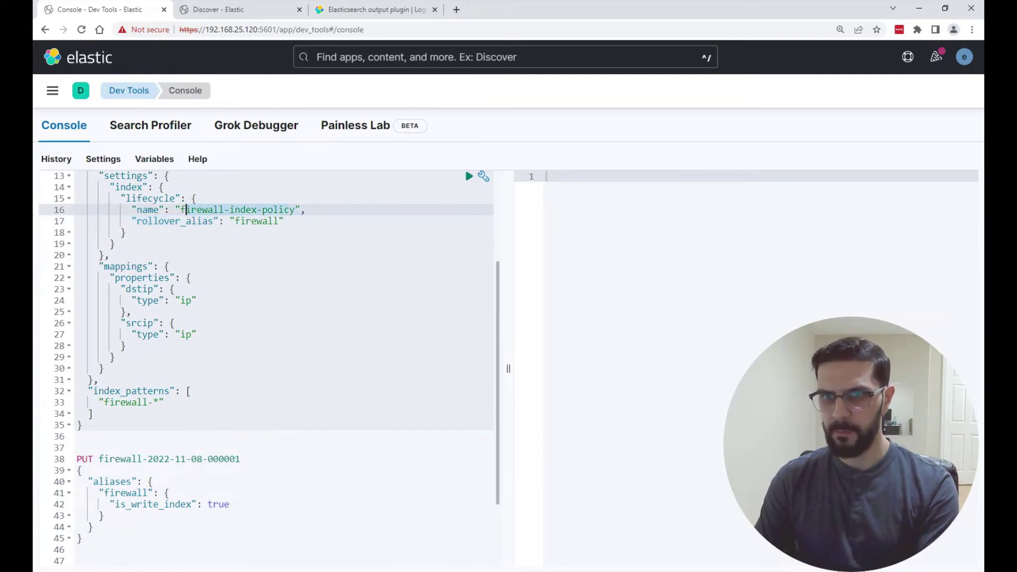
# - Return to the terminal and comment out the index setting in firewall.conf's elasticsearch output with a leading #
pyautogui.hotkey('alt', 'Tab')
pyautogui.click(521, 230)
pyautogui.scroll(4, 521, 230)
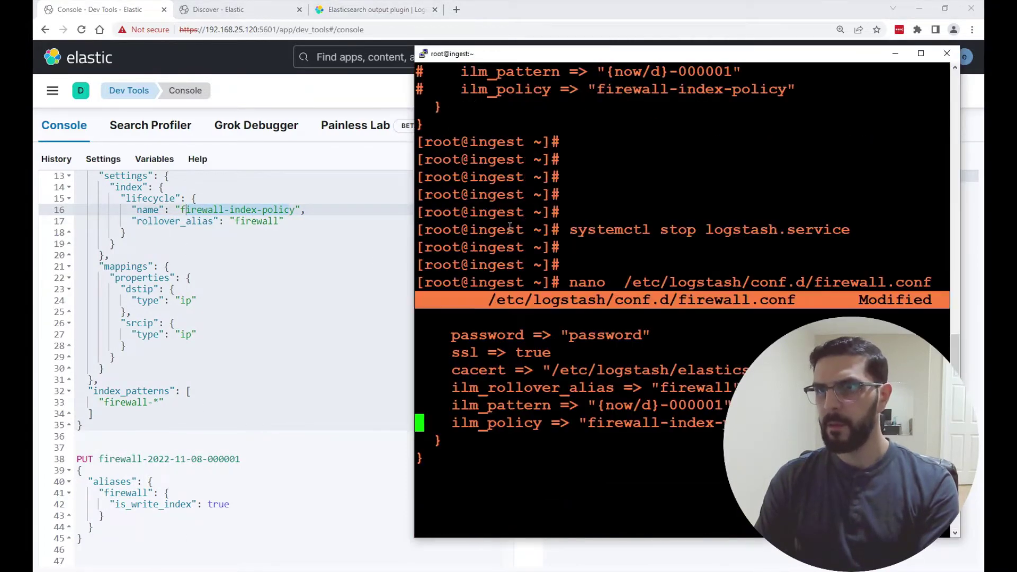
pyautogui.scroll(-4, 510, 239)
pyautogui.press('Up')
pyautogui.press('Up')
pyautogui.press('Up')
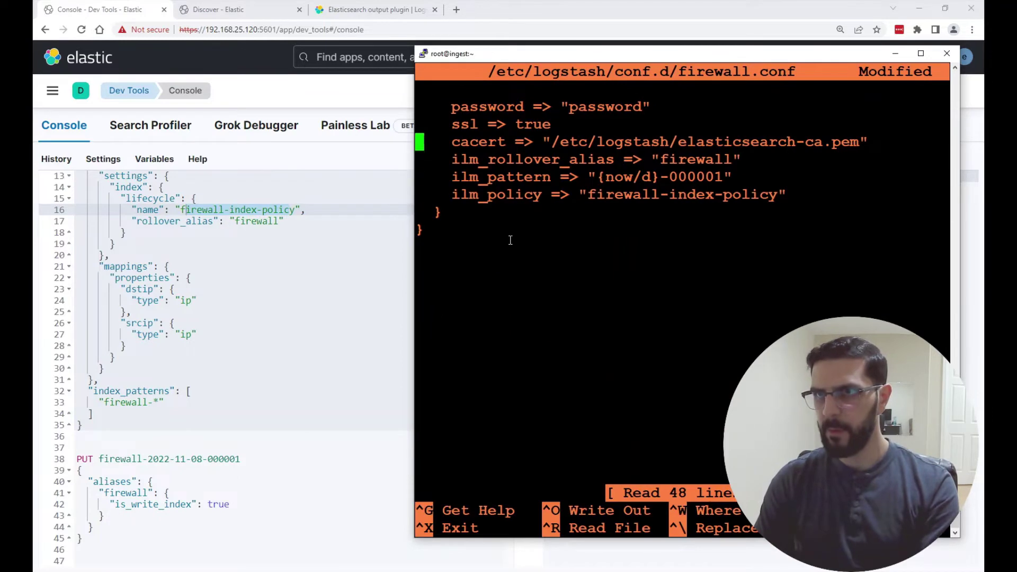
pyautogui.press('Up')
pyautogui.press('Up')
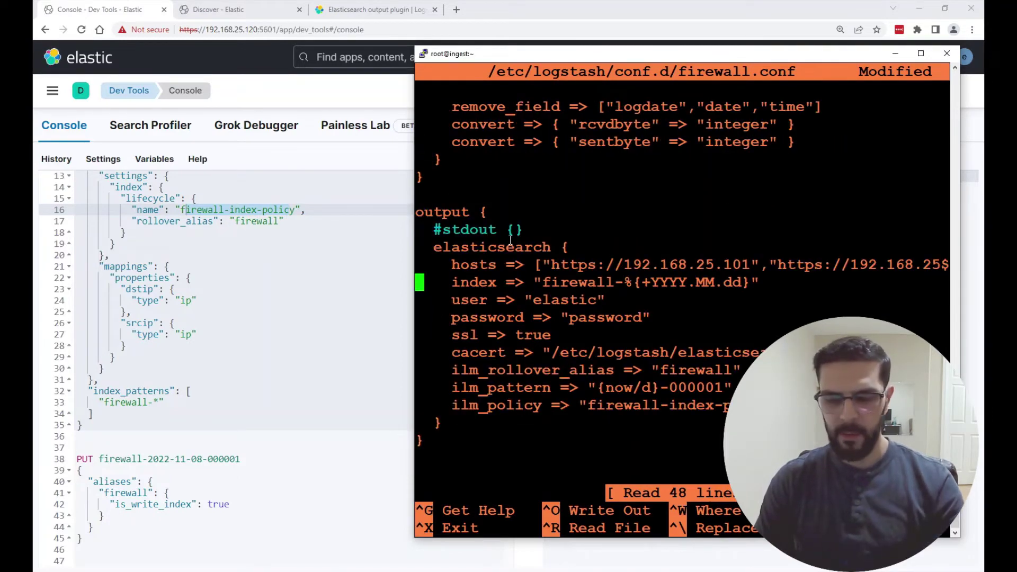
pyautogui.write('#')
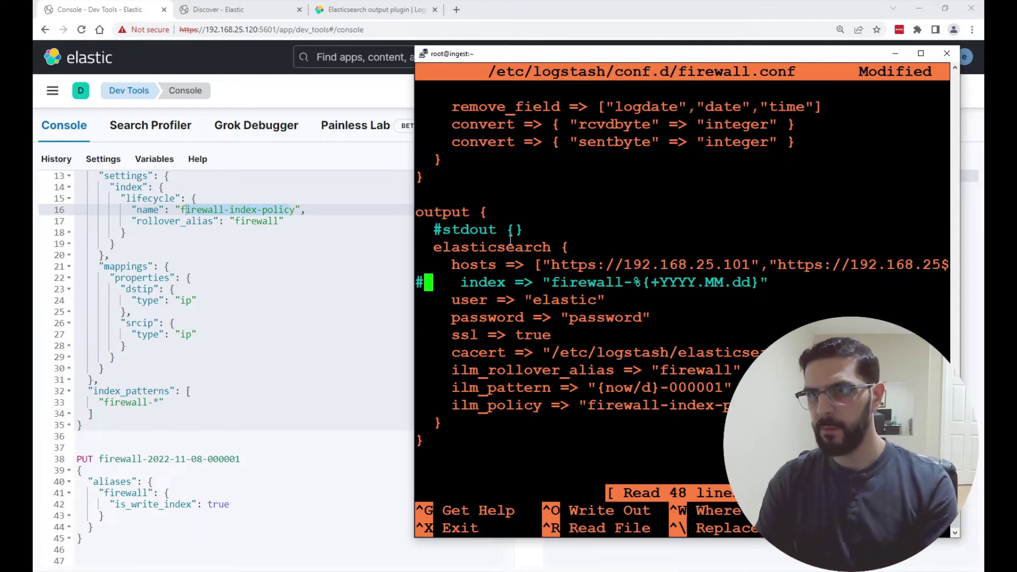
# - Compare the commented-out index name's prefix and date pattern with the ilm_rollover_alias and ilm_pattern values
pyautogui.doubleClick(581, 287)
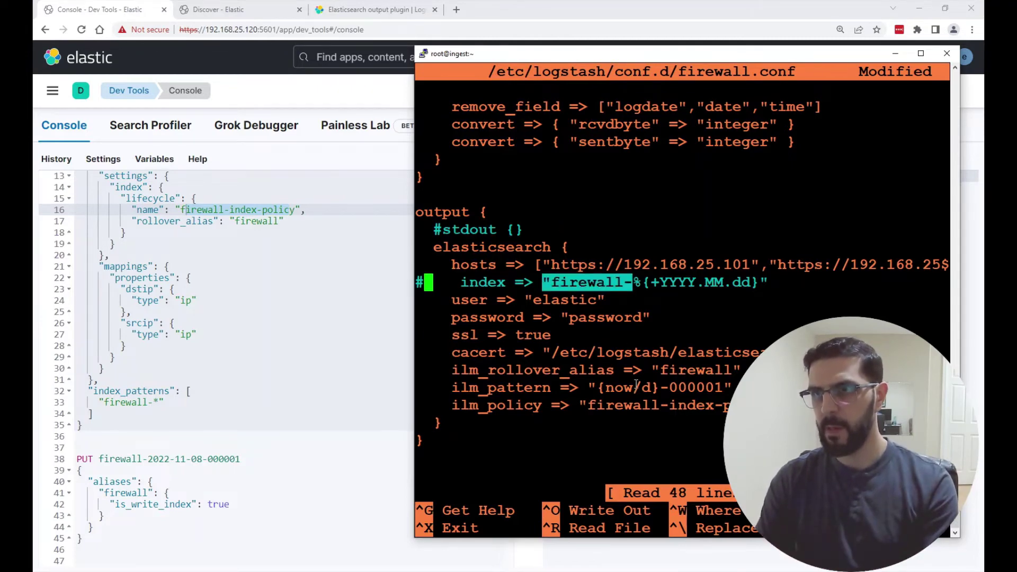
pyautogui.click(672, 375)
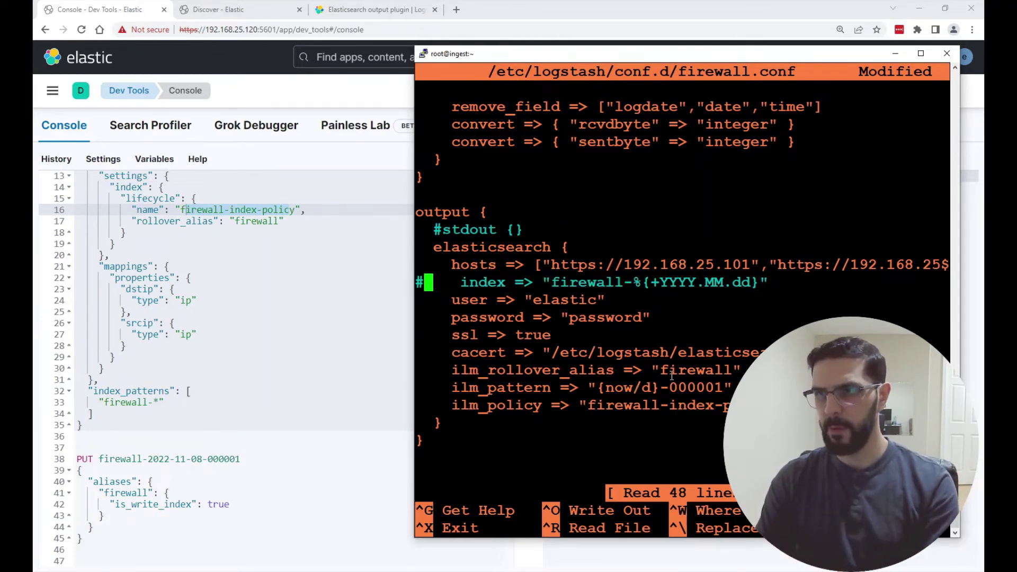
pyautogui.doubleClick(673, 374)
pyautogui.moveTo(604, 391); pyautogui.dragTo(723, 390)
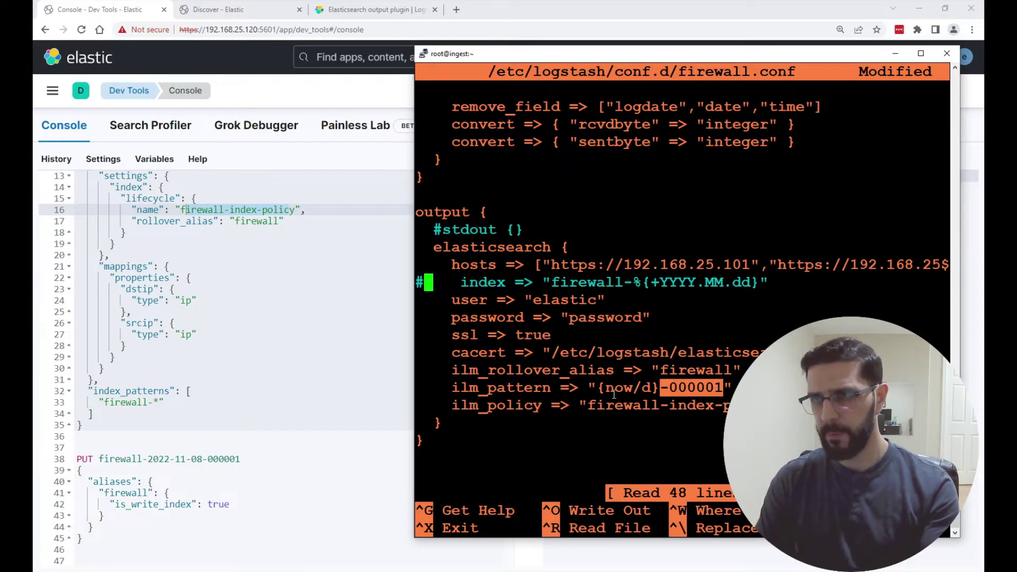
pyautogui.click(714, 388)
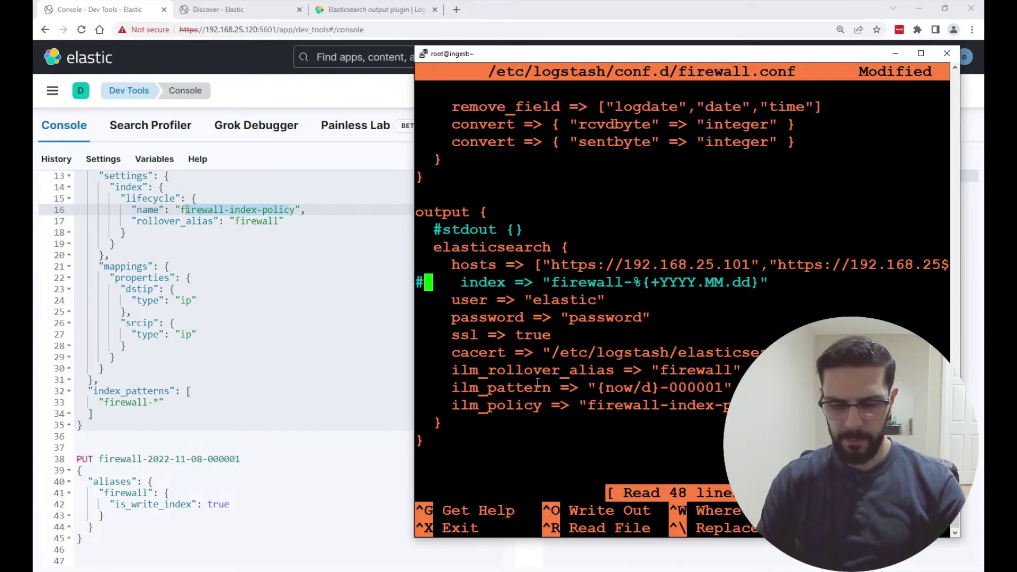
# - Save firewall.conf, exit nano and enter systemctl start logstash at the prompt without running it
pyautogui.hotkey('ctrl', 'x')
pyautogui.press('y')
pyautogui.press('Return')
pyautogui.press('Return')
pyautogui.press('Return')
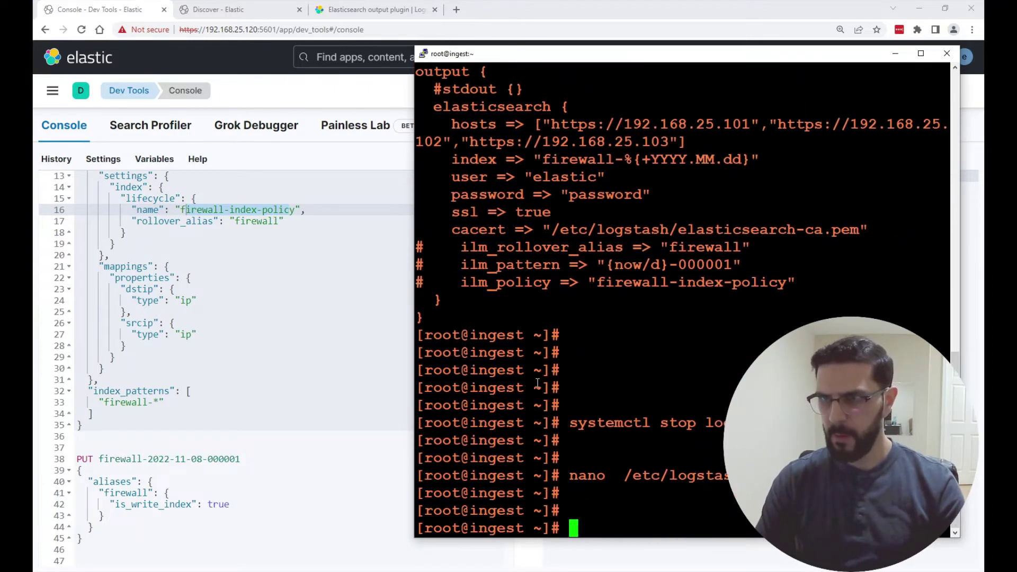
pyautogui.write('systemctl ')
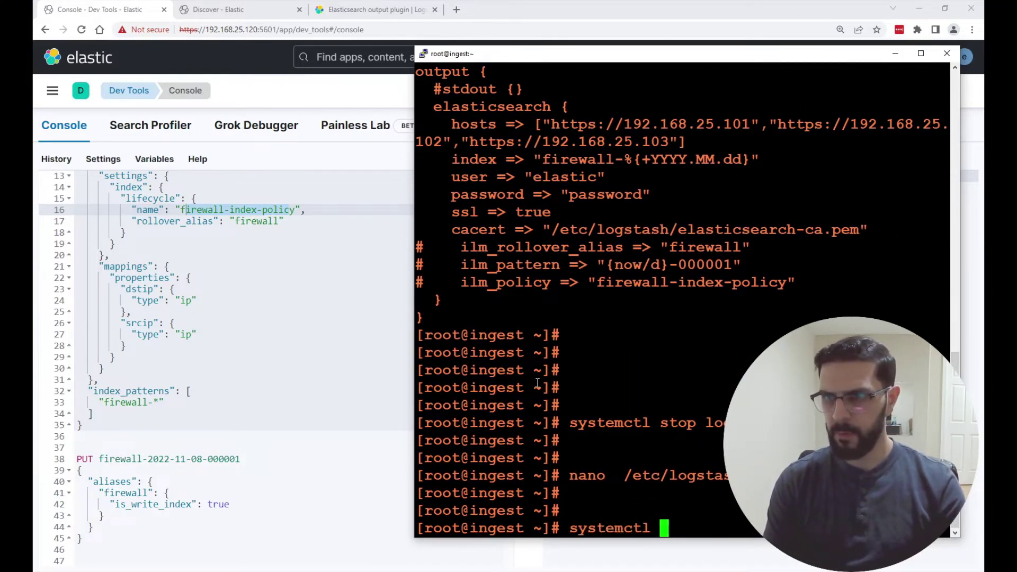
pyautogui.write('start logst')
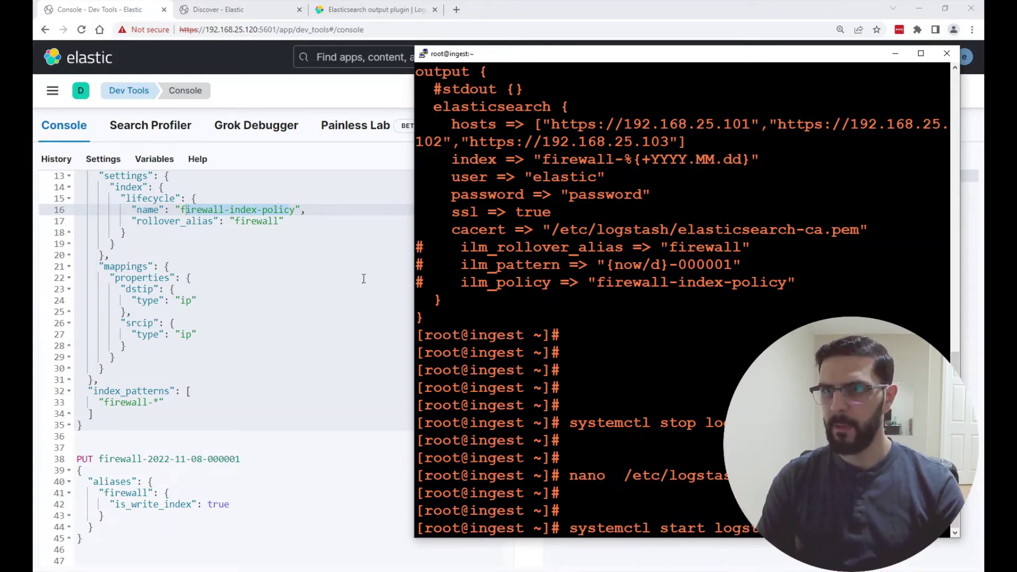
# - Switch to the Dev Tools console and send the PUT _index_template/firewall-index-template request
pyautogui.click(197, 264)
pyautogui.scroll(2, 309, 276)
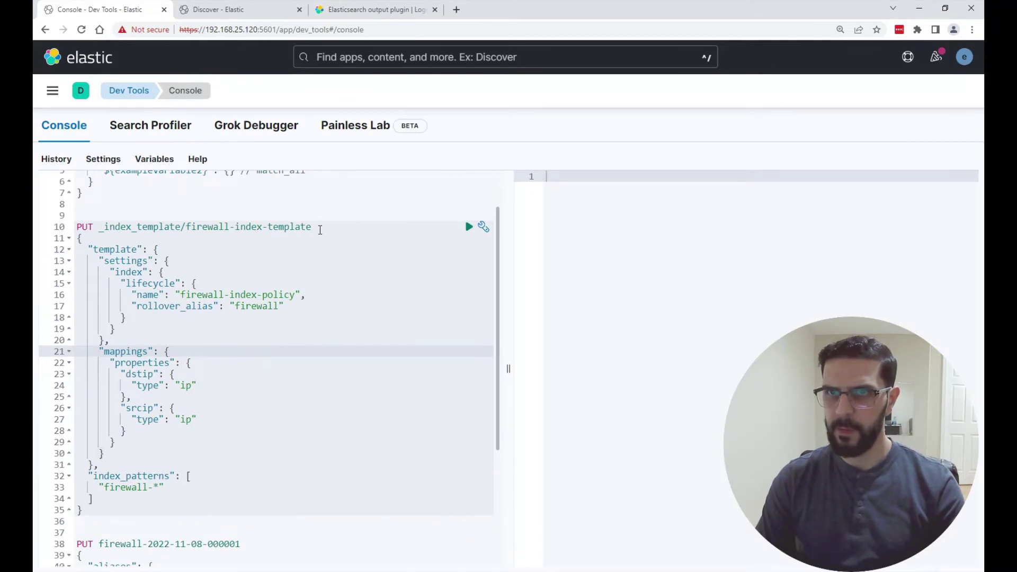
pyautogui.scroll(-4, 309, 275)
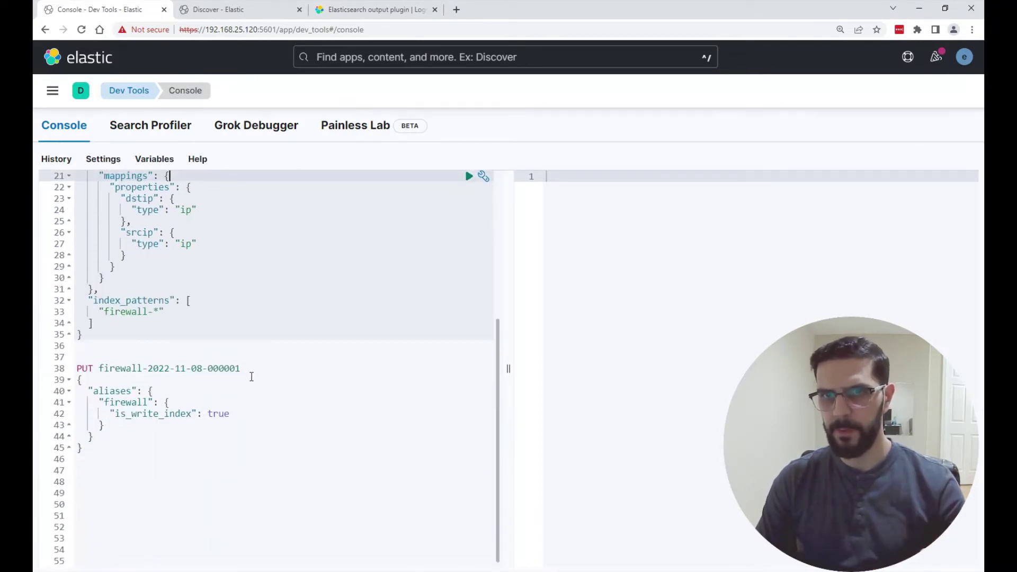
pyautogui.scroll(4, 251, 377)
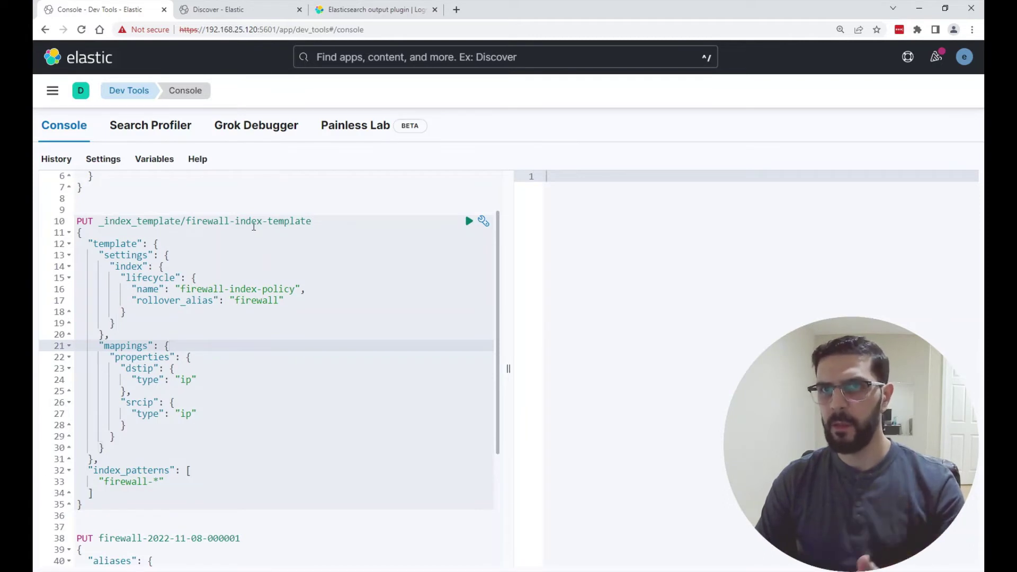
pyautogui.doubleClick(253, 222)
pyautogui.click(469, 222)
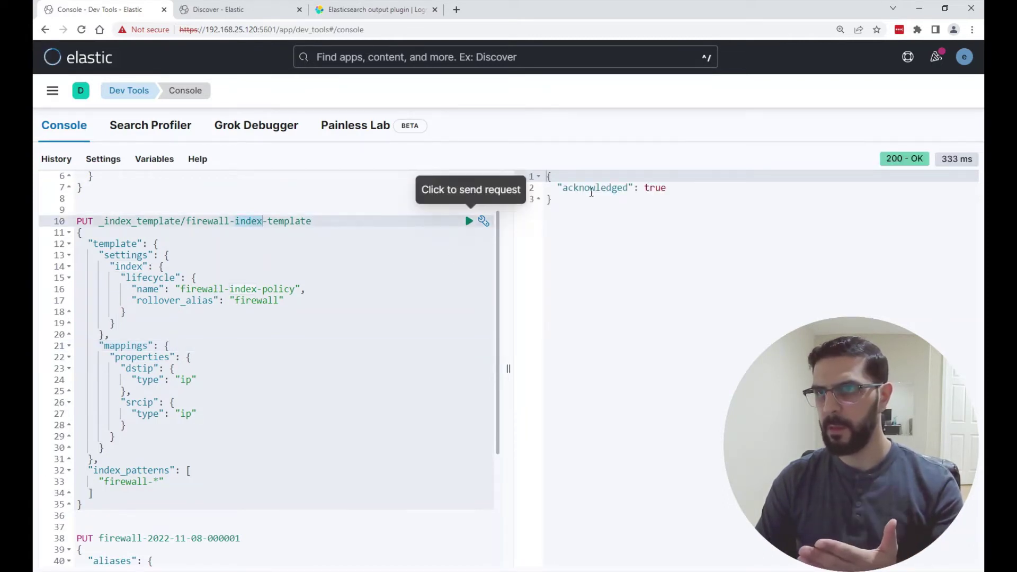
pyautogui.scroll(-5, 215, 498)
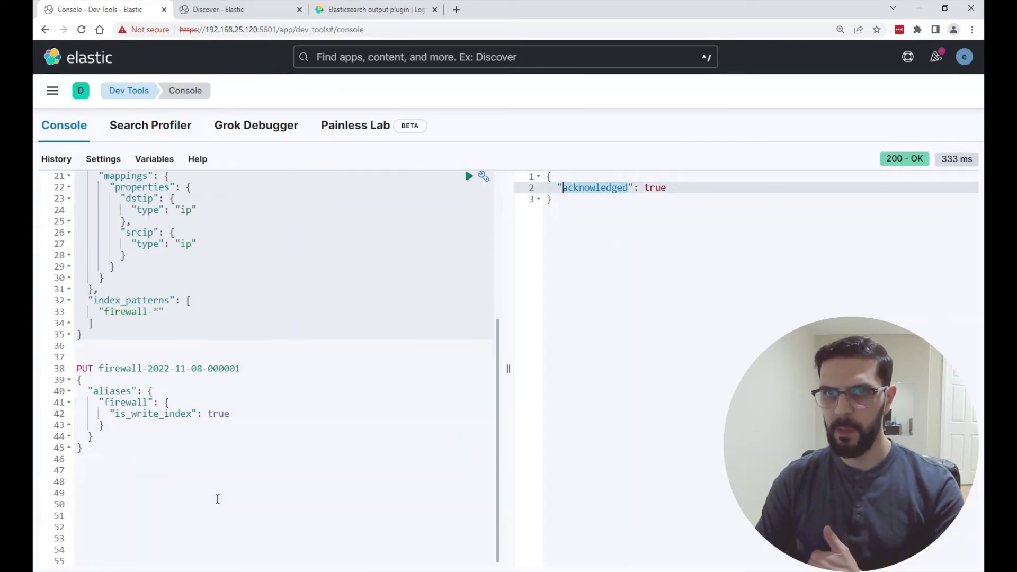
pyautogui.click(265, 368)
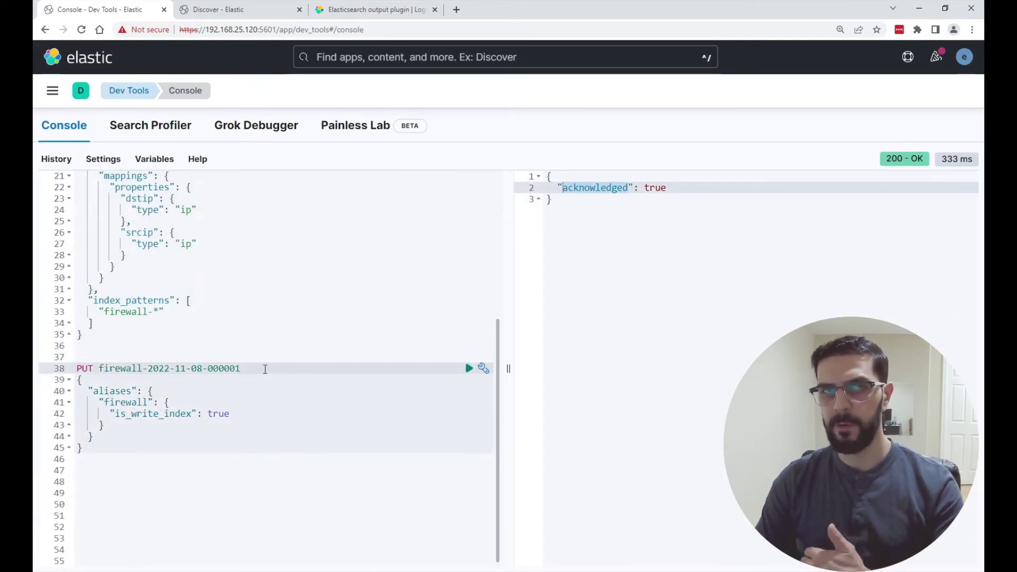
pyautogui.click(470, 369)
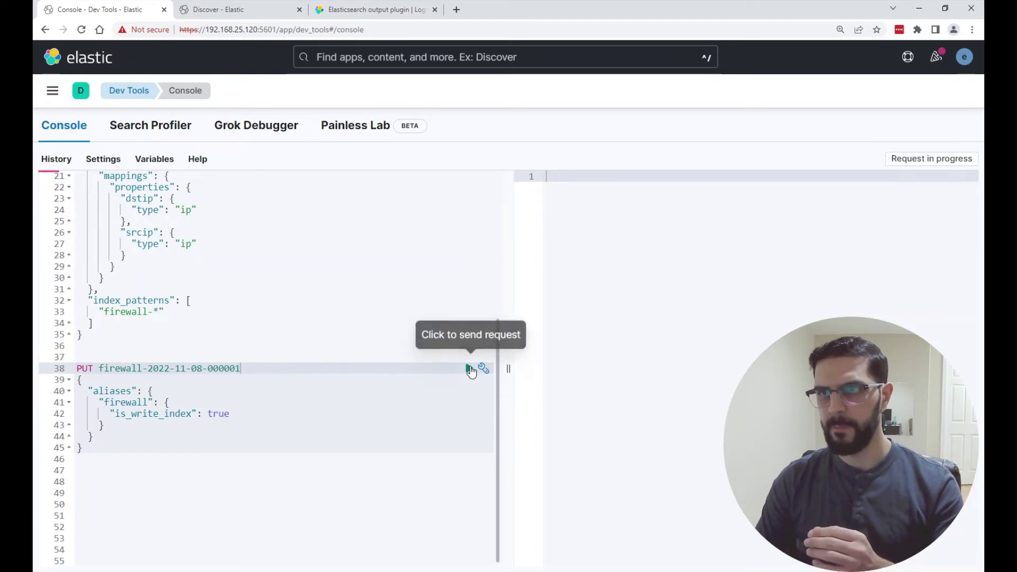
pyautogui.click(623, 210)
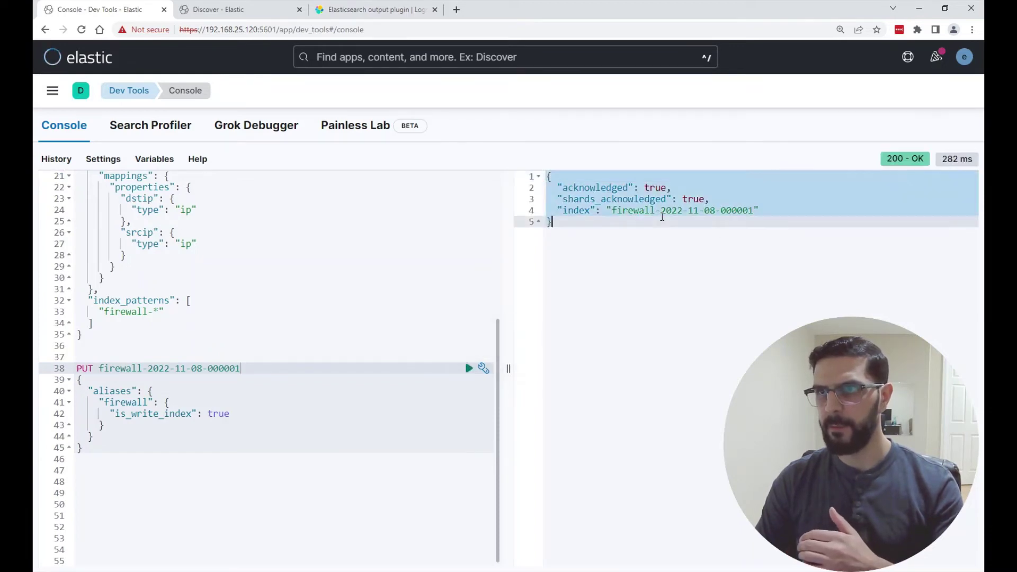
# - Open Index Management in Stack Management and filter the indices by "firewa"
pyautogui.click(53, 90)
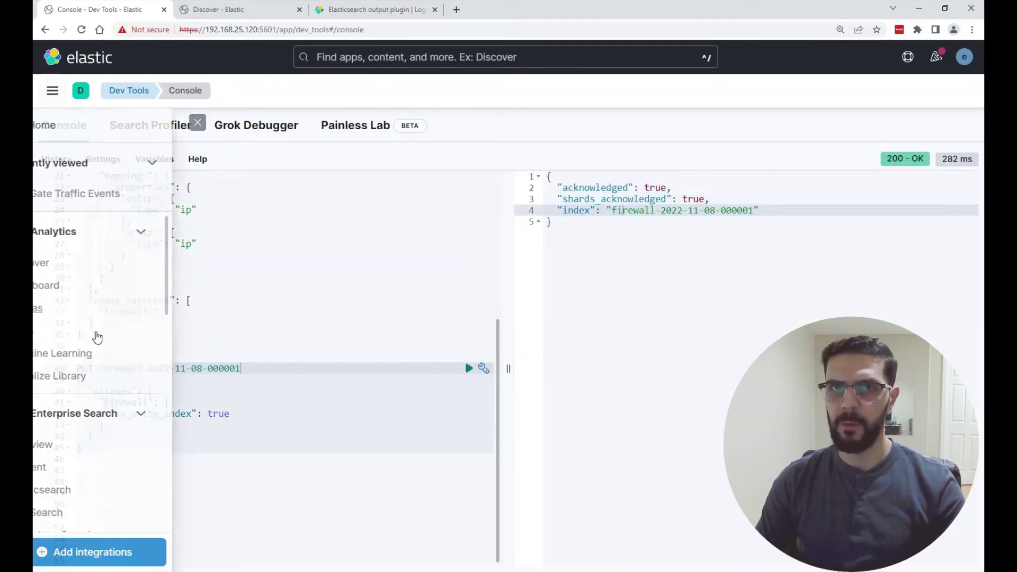
pyautogui.scroll(-5, 97, 370)
pyautogui.scroll(-5, 98, 405)
pyautogui.click(105, 516)
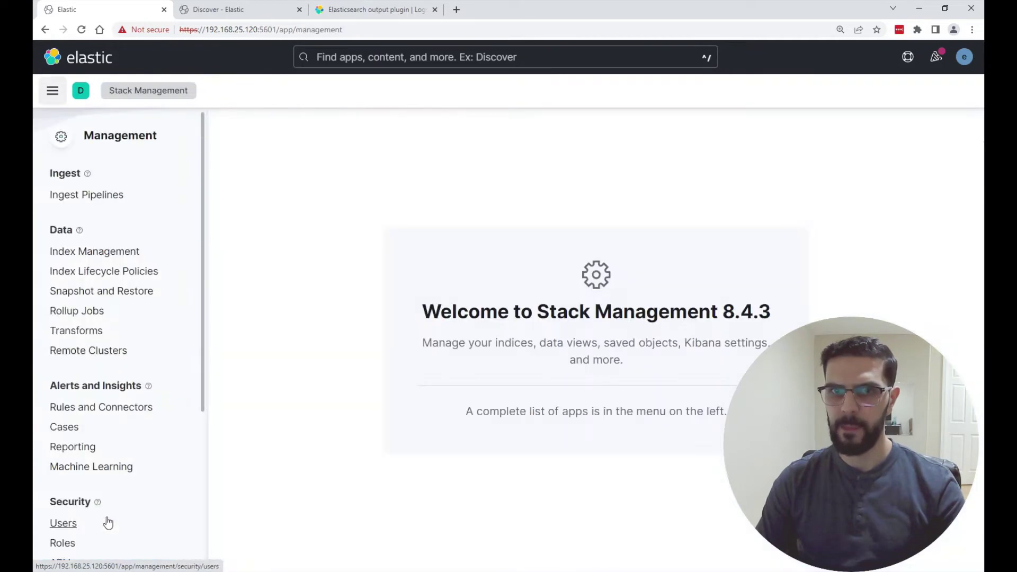
pyautogui.click(102, 252)
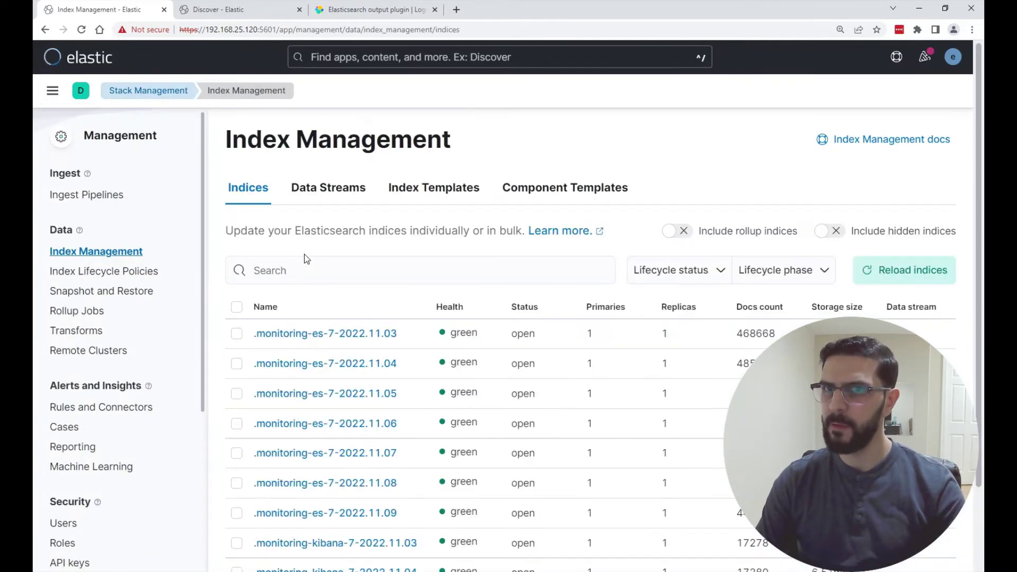
pyautogui.click(312, 271)
pyautogui.write('firewa')
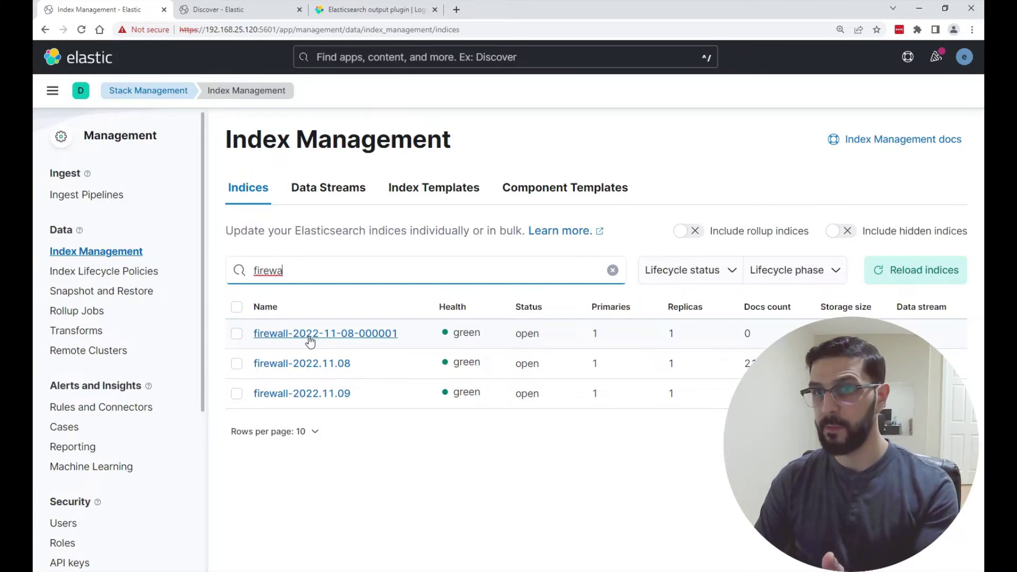
pyautogui.click(753, 335)
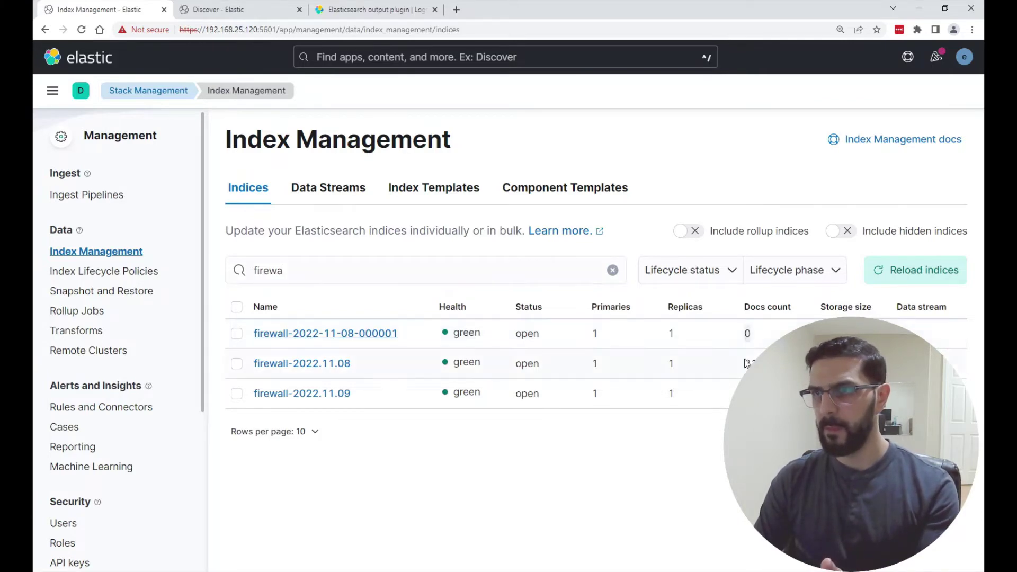
pyautogui.click(350, 333)
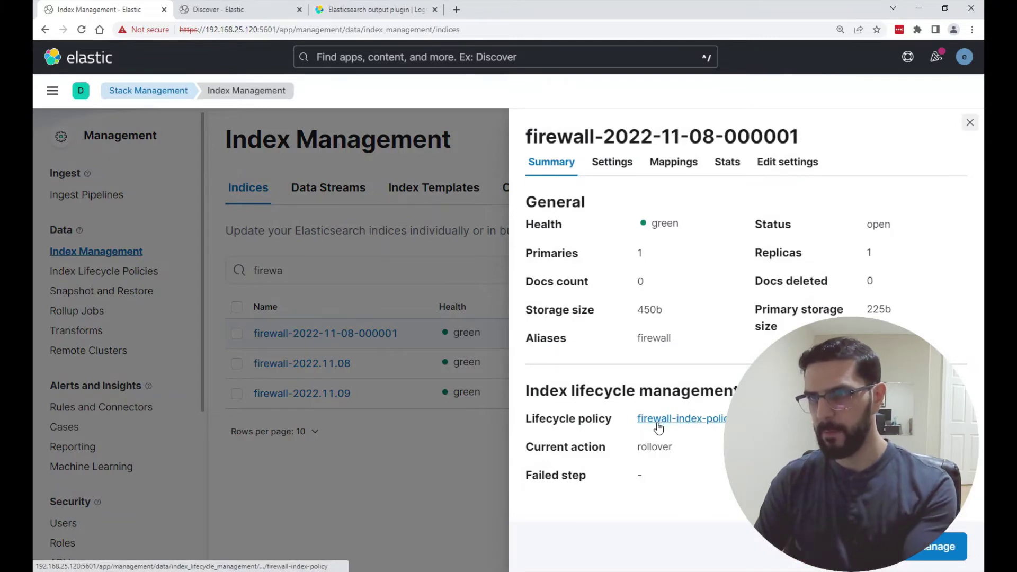
pyautogui.click(408, 446)
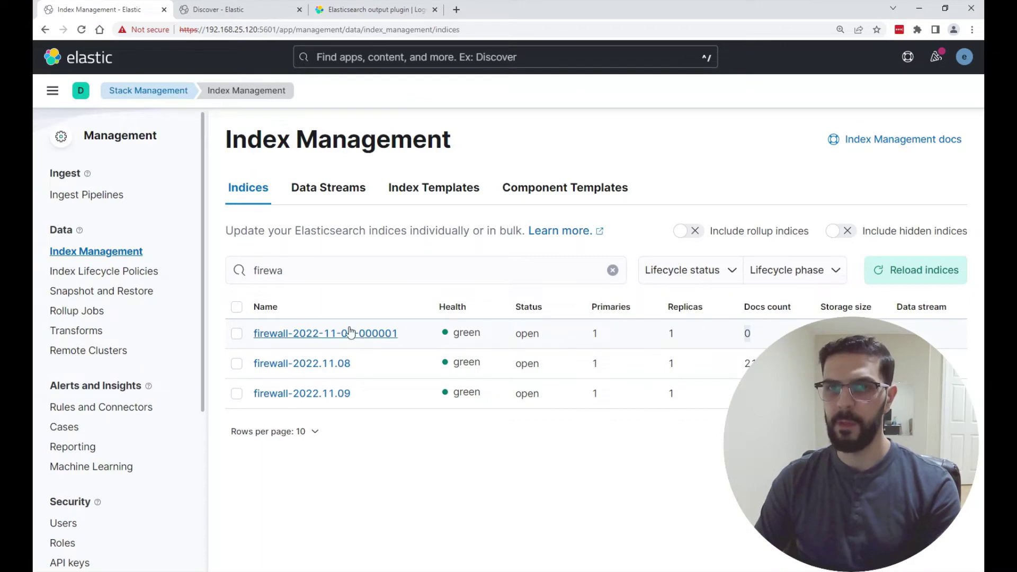
# - Switch to the ingest terminal, start logstash.service and check its status, closing the status output when done
pyautogui.hotkey('alt', 'Tab')
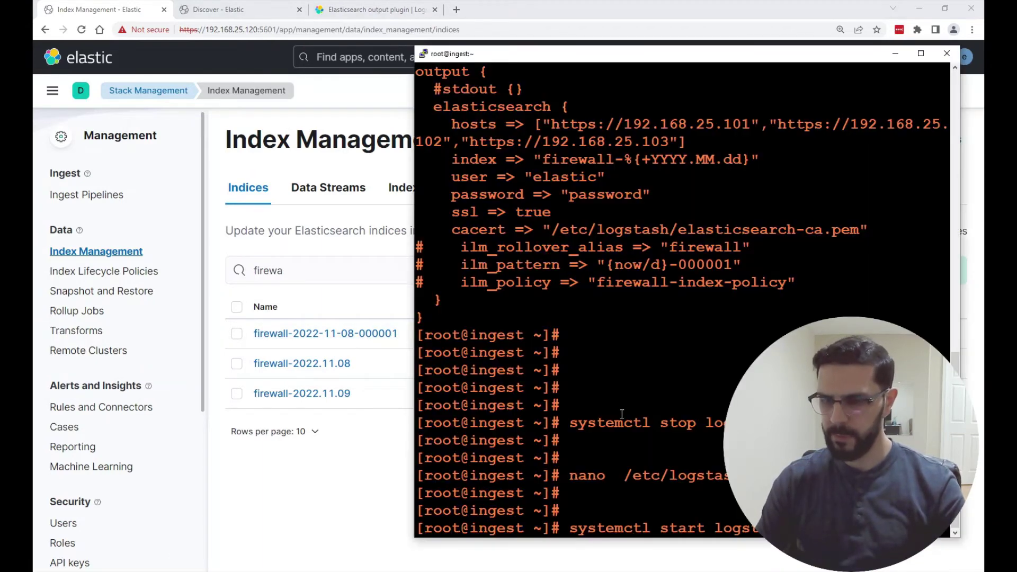
pyautogui.press('Return')
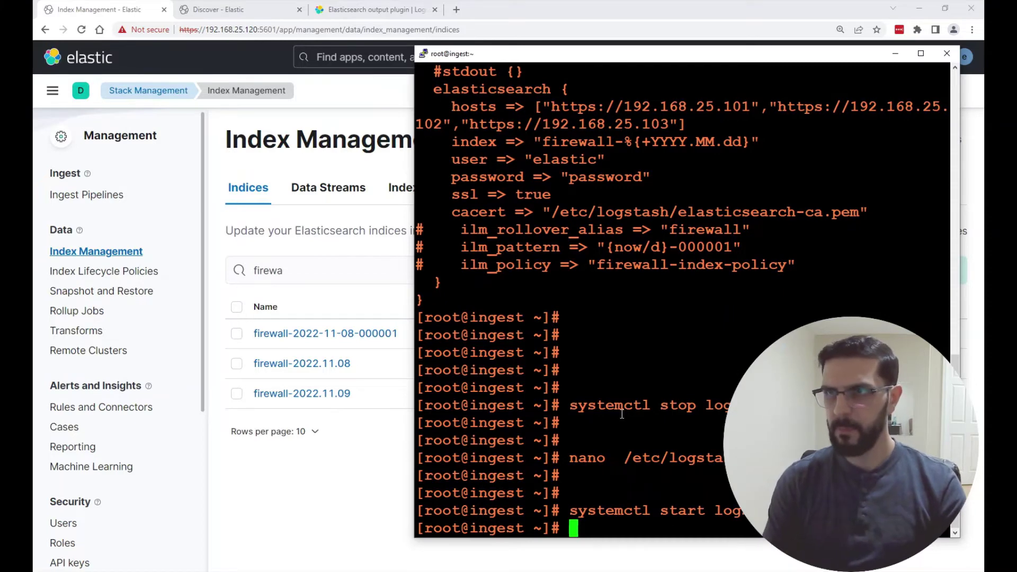
pyautogui.write('systemctl ')
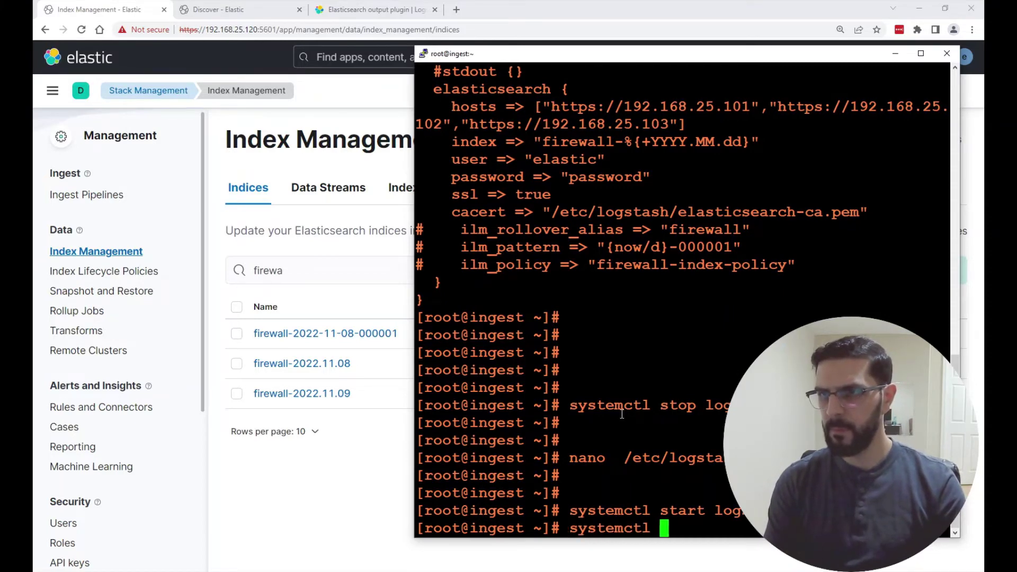
pyautogui.write('status logs')
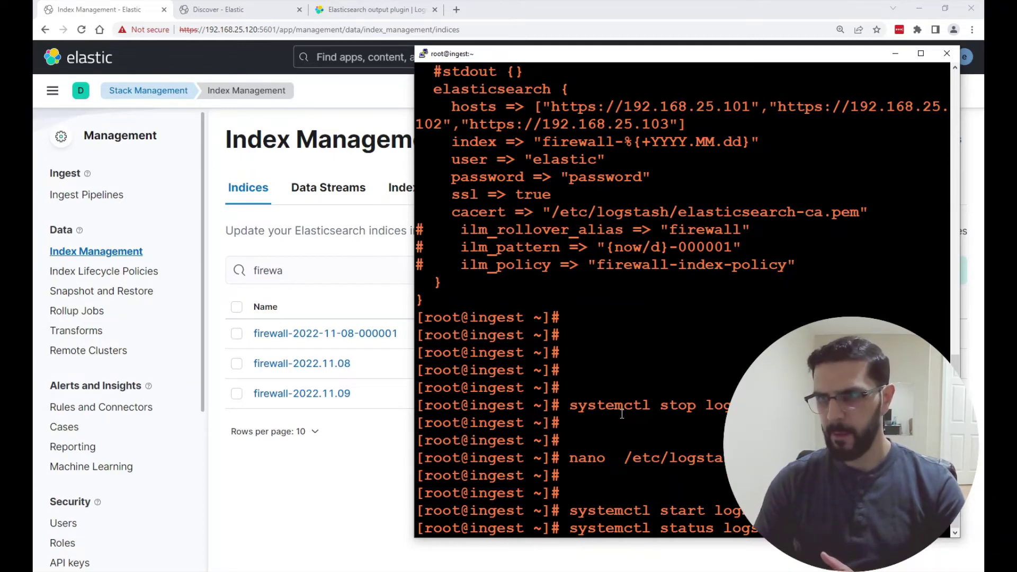
pyautogui.press('Return')
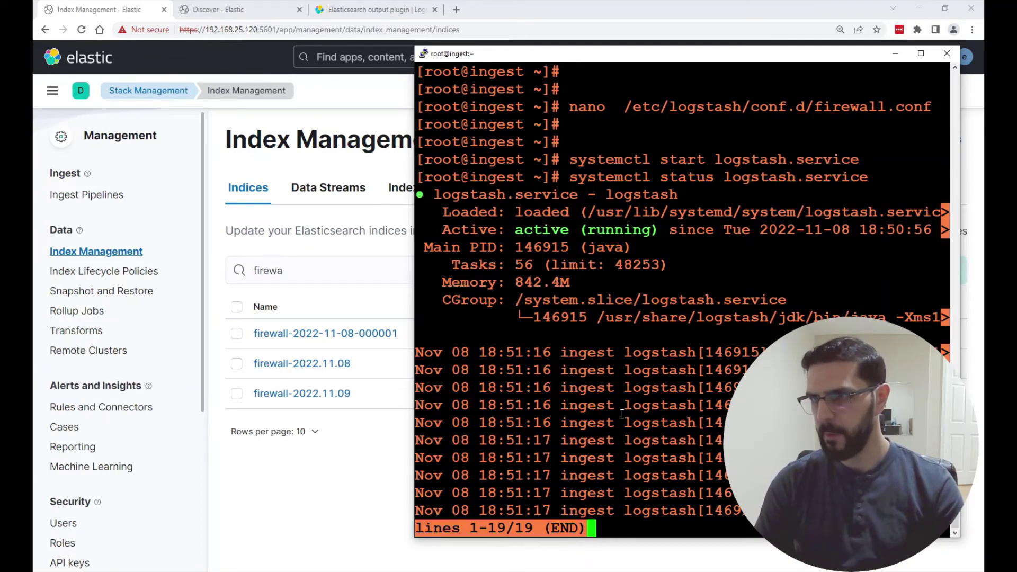
pyautogui.press('Right')
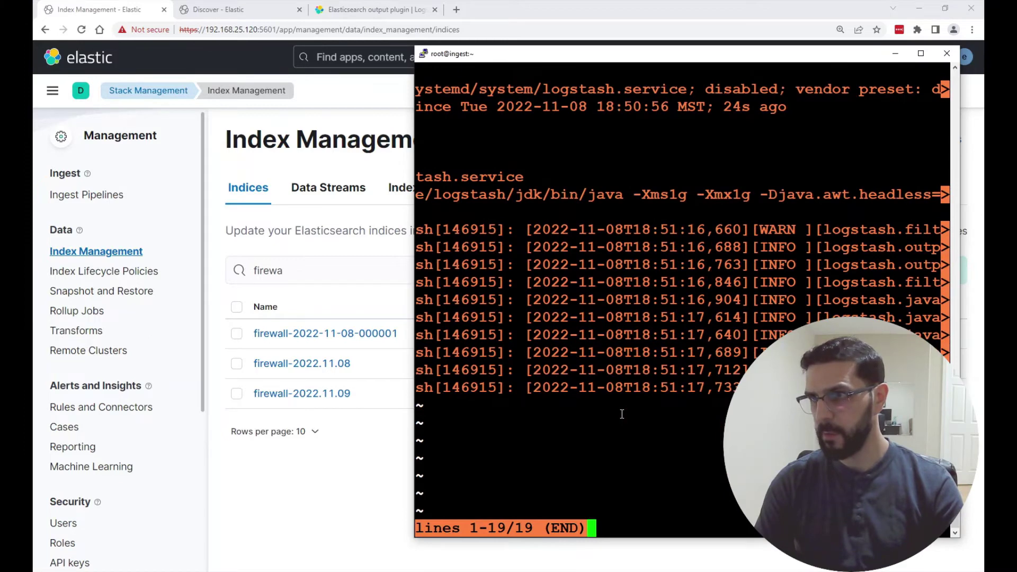
pyautogui.press('q')
pyautogui.click(357, 485)
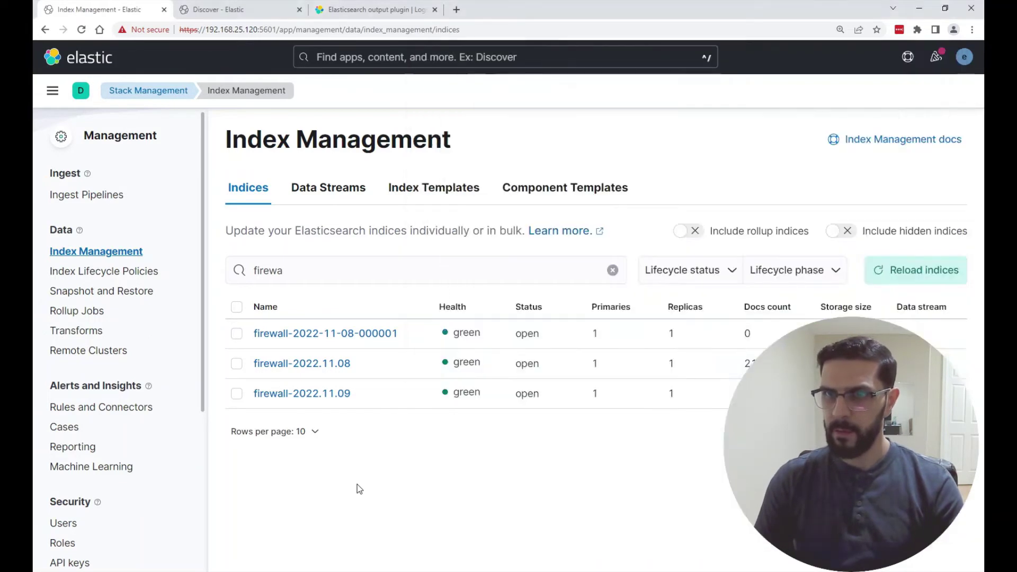
pyautogui.click(923, 270)
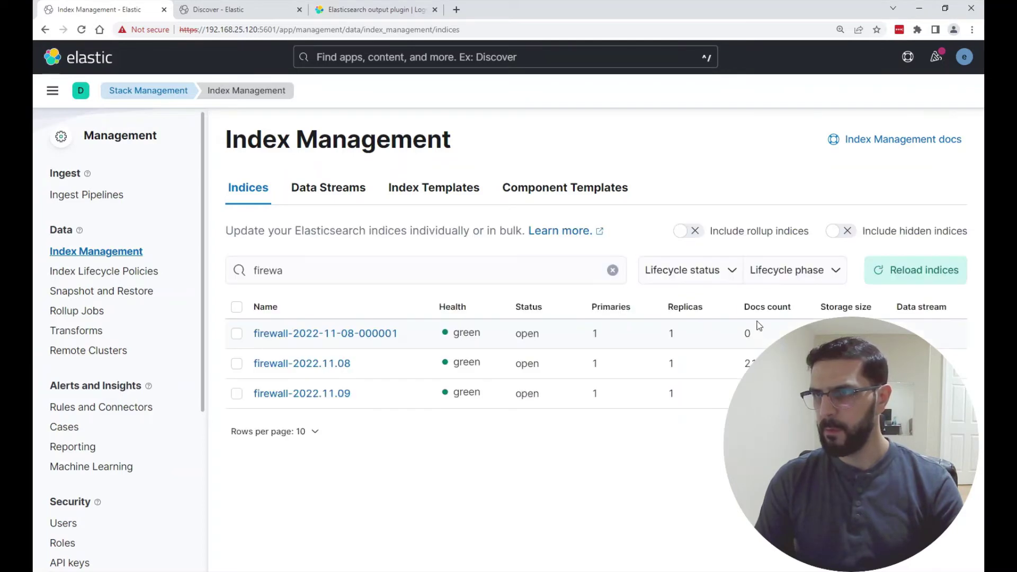
pyautogui.click(895, 277)
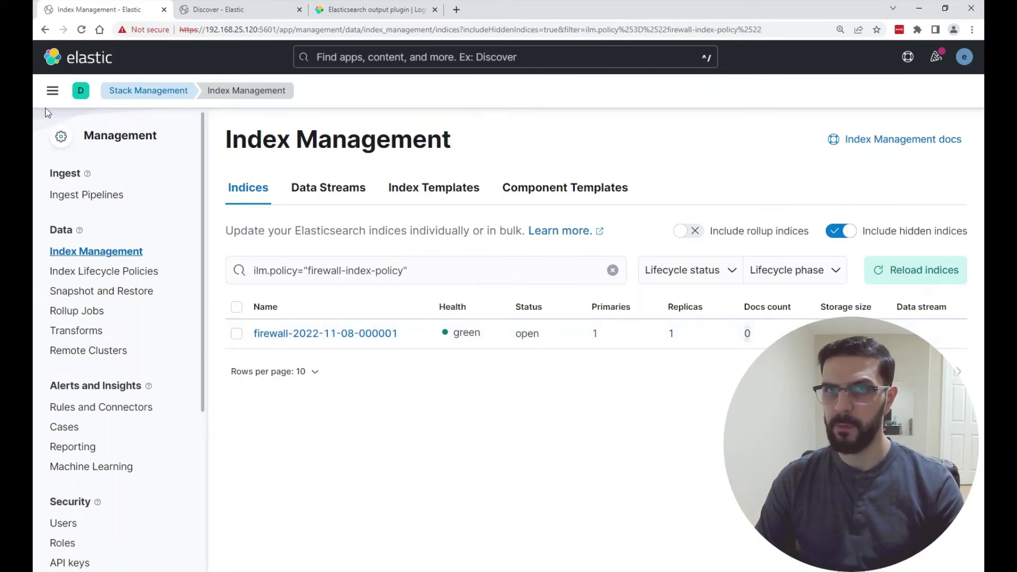
# - Open Discover and switch the data view from filebeat-* to firewall
pyautogui.click(52, 91)
pyautogui.click(65, 264)
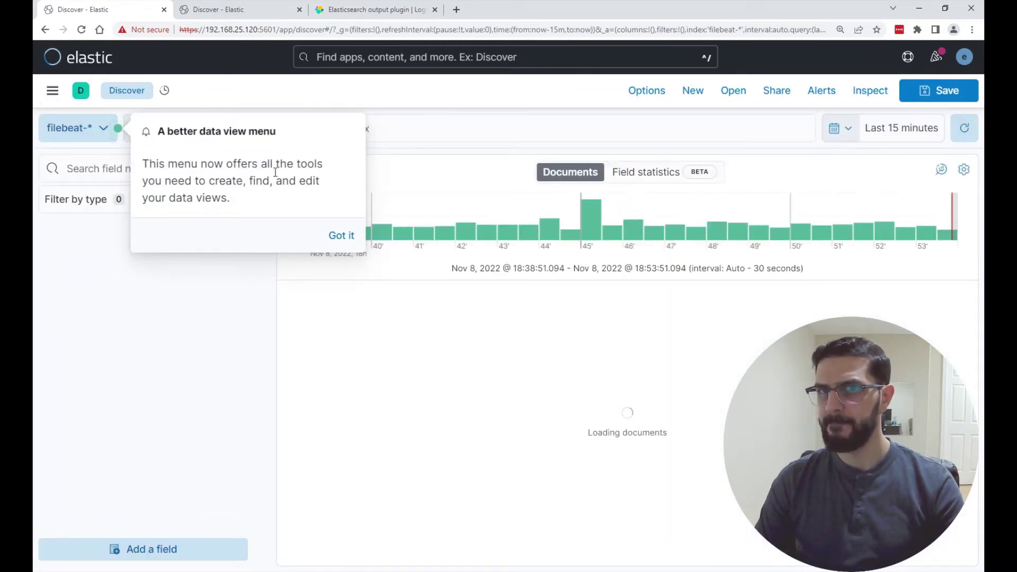
pyautogui.click(74, 128)
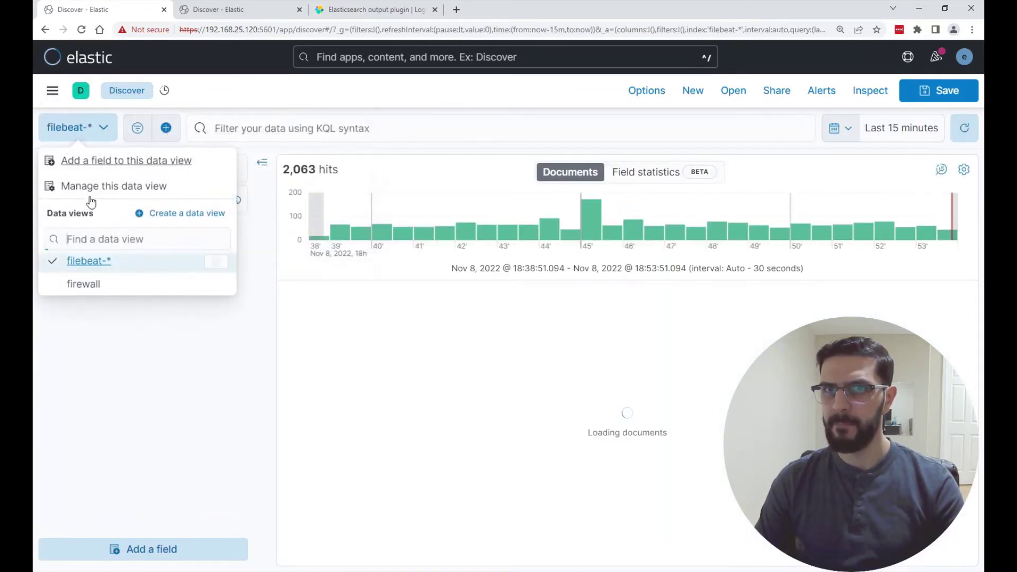
pyautogui.click(86, 289)
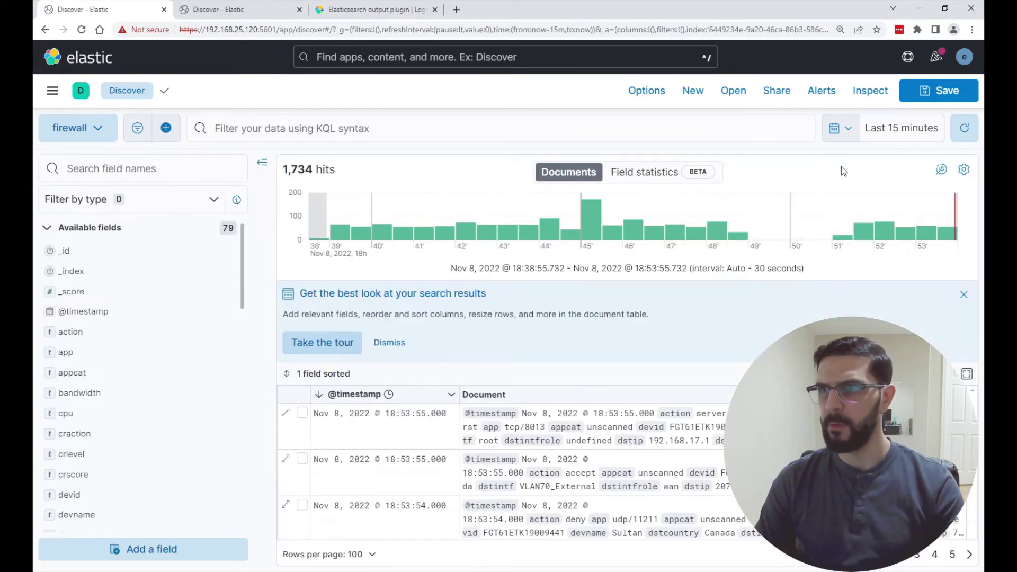
# - Limit the time range to the last 5 minutes and check the top values of the _index field and the hit count
pyautogui.click(842, 133)
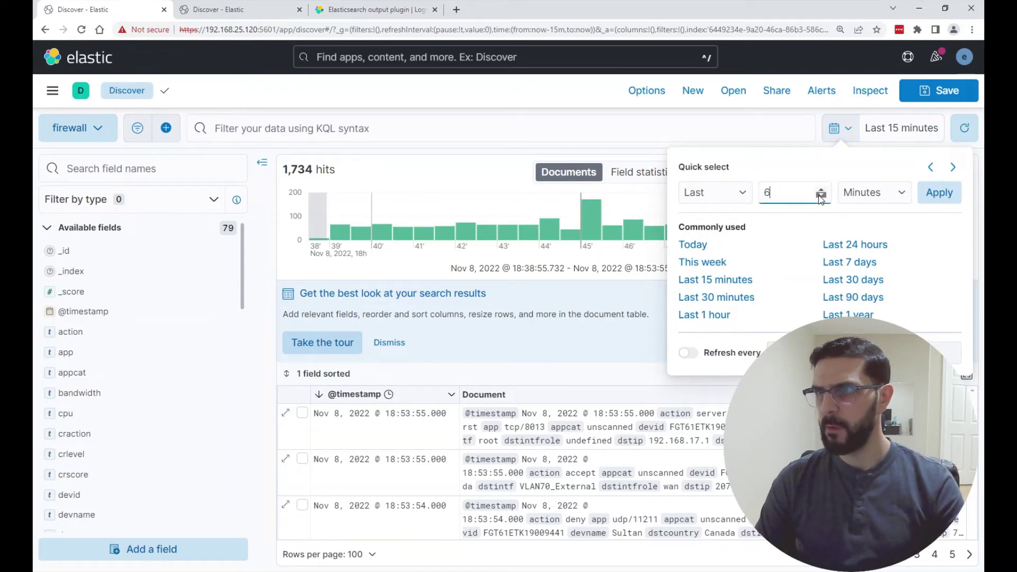
pyautogui.click(939, 194)
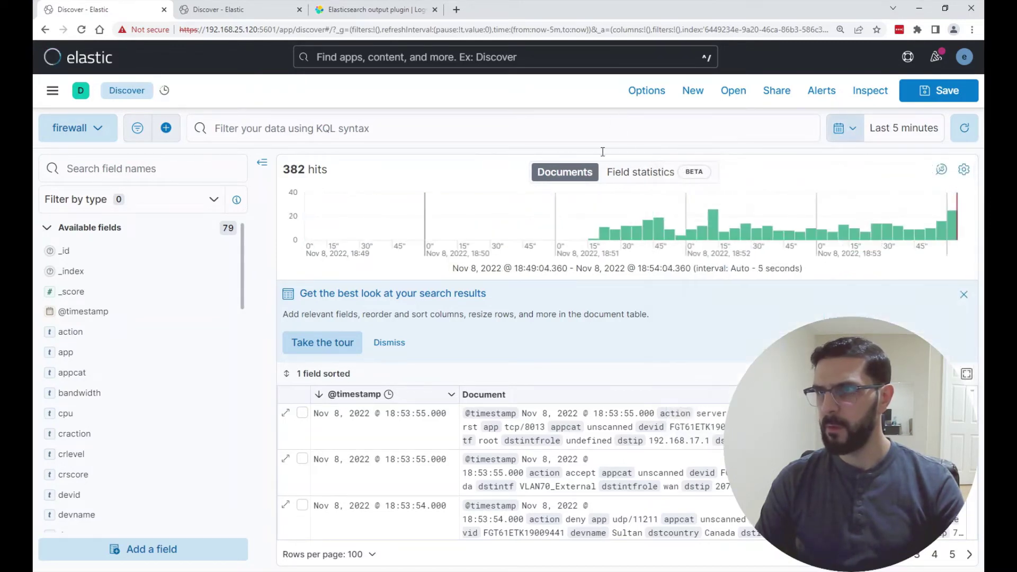
pyautogui.click(81, 272)
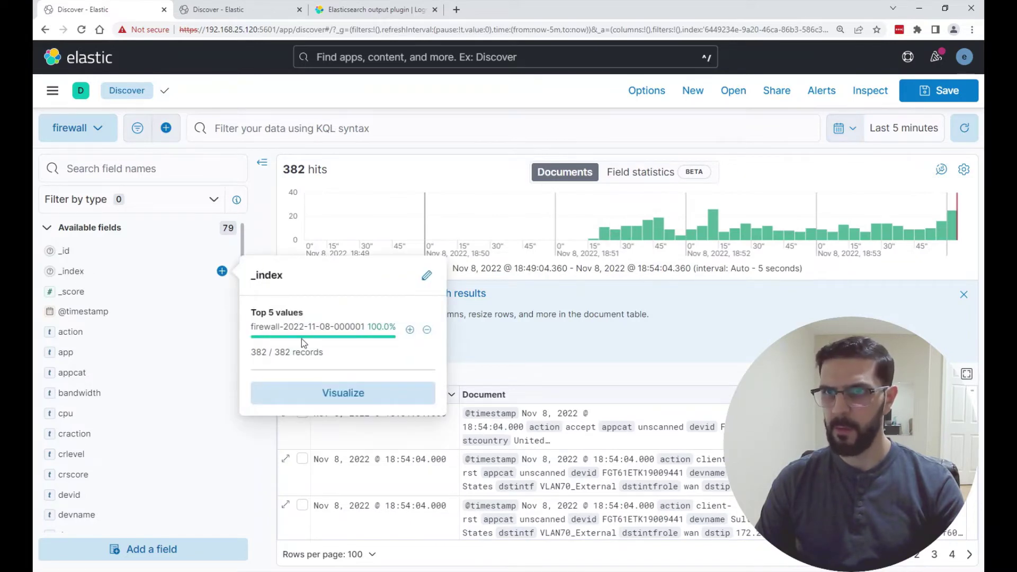
pyautogui.click(311, 170)
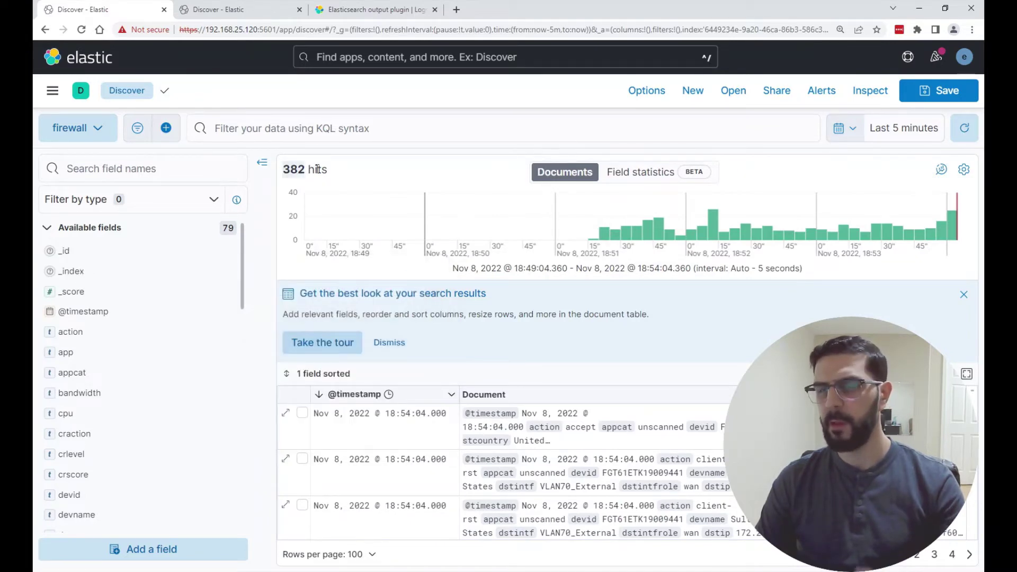
# - Open Index Management in Stack Management and filter the indices by "fire"
pyautogui.click(52, 90)
pyautogui.scroll(-10, 94, 485)
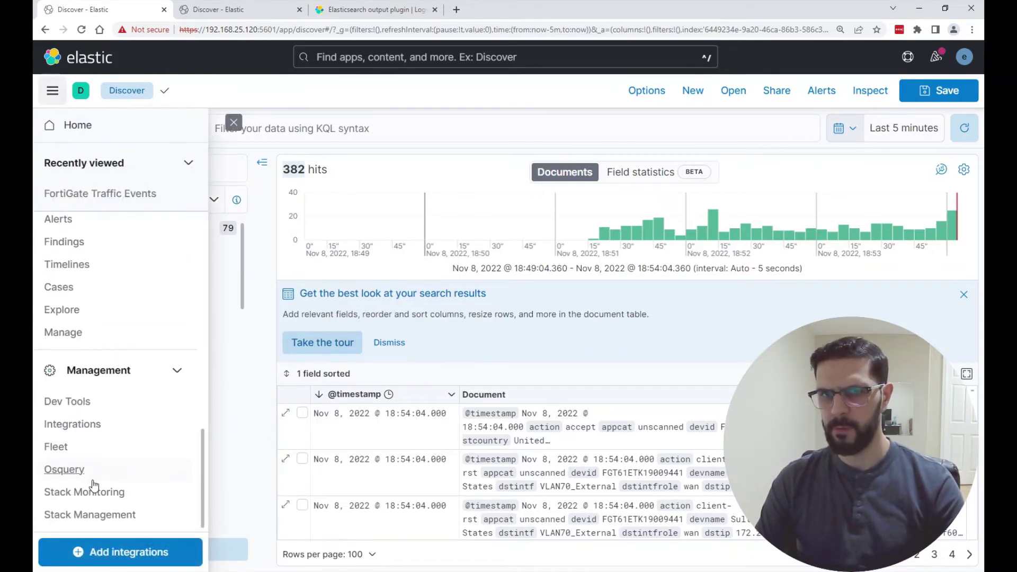
pyautogui.click(95, 514)
pyautogui.click(128, 254)
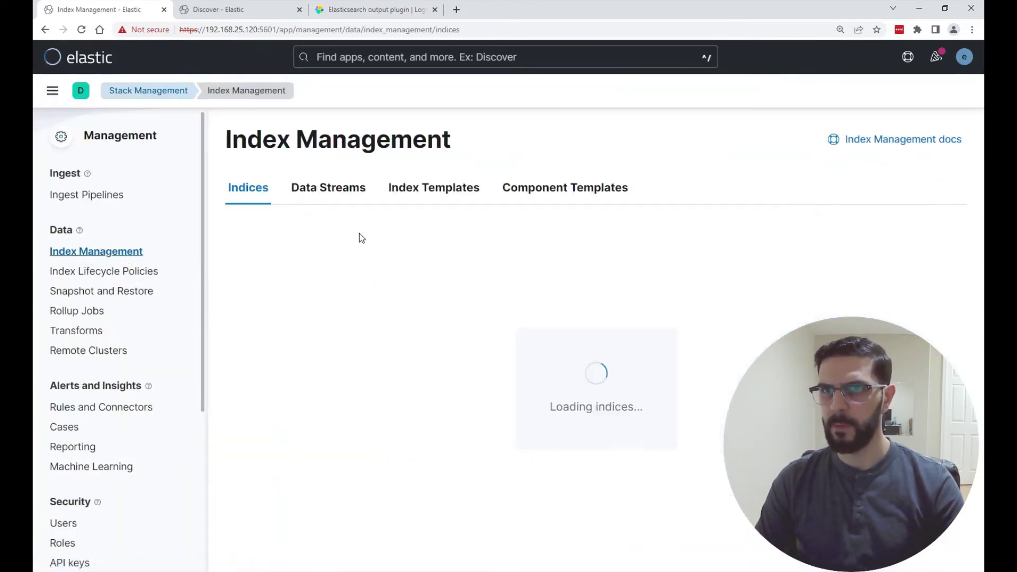
pyautogui.click(344, 265)
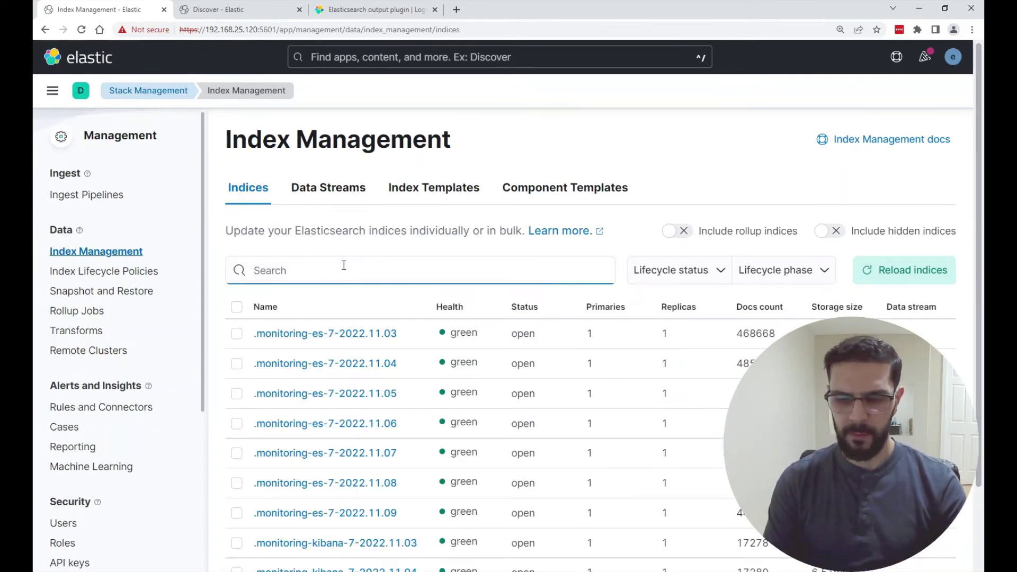
pyautogui.write('fire')
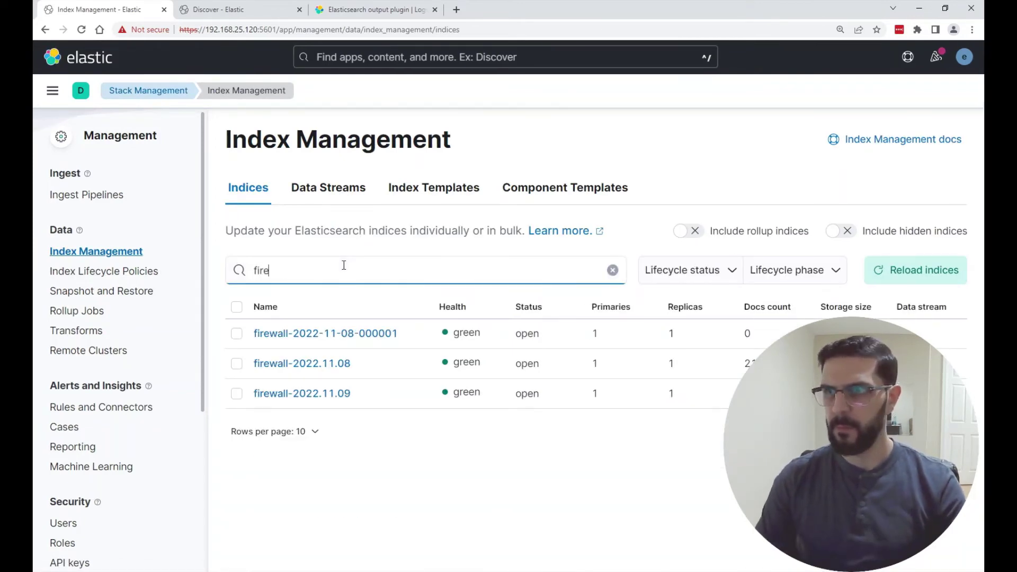
pyautogui.click(747, 332)
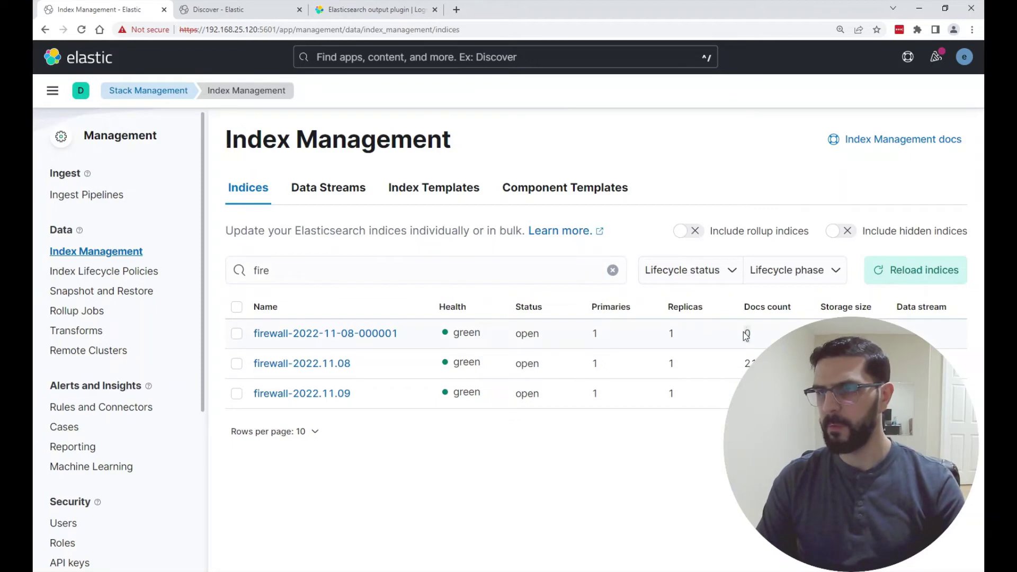
pyautogui.click(928, 268)
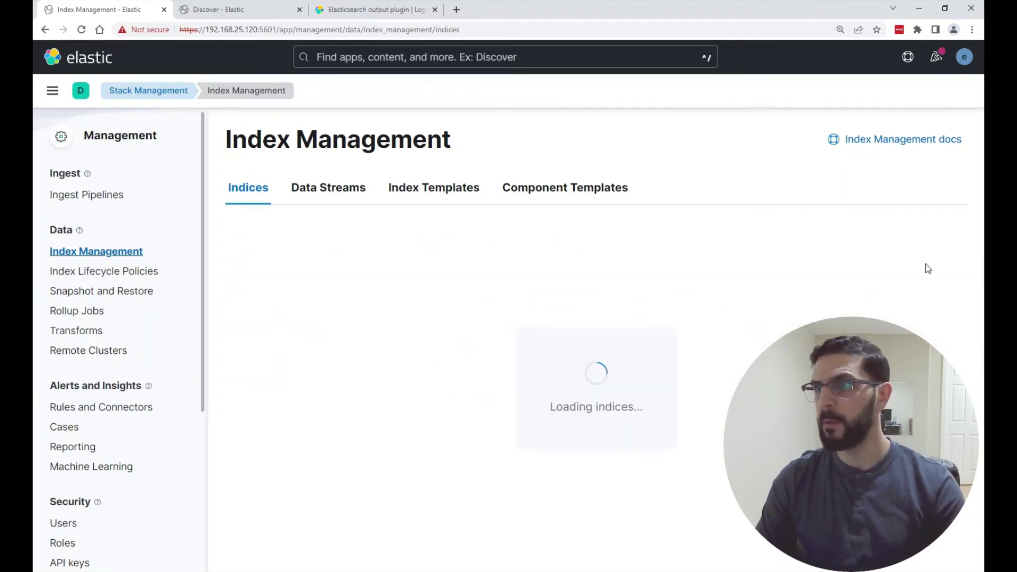
pyautogui.click(921, 286)
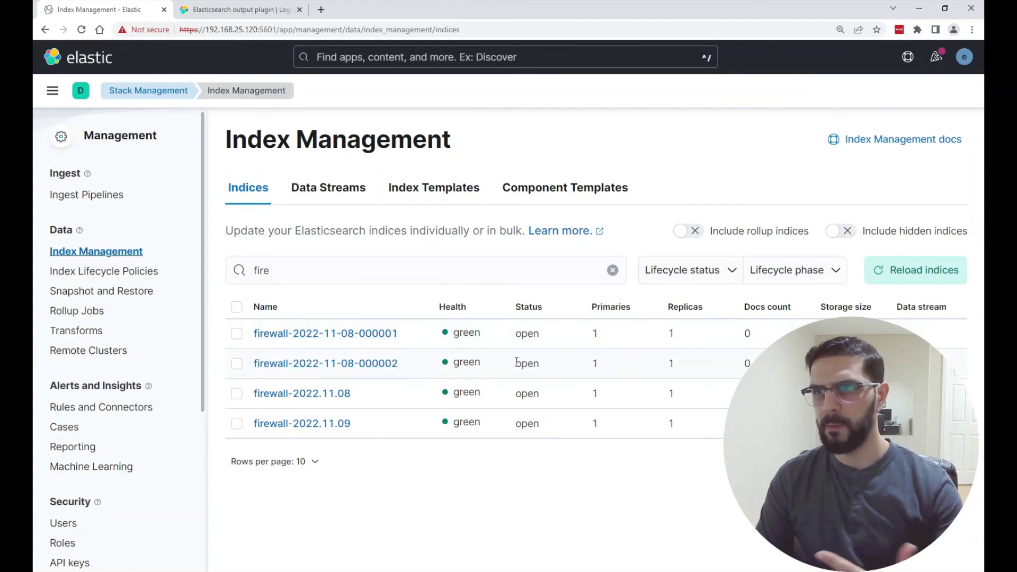
pyautogui.click(924, 282)
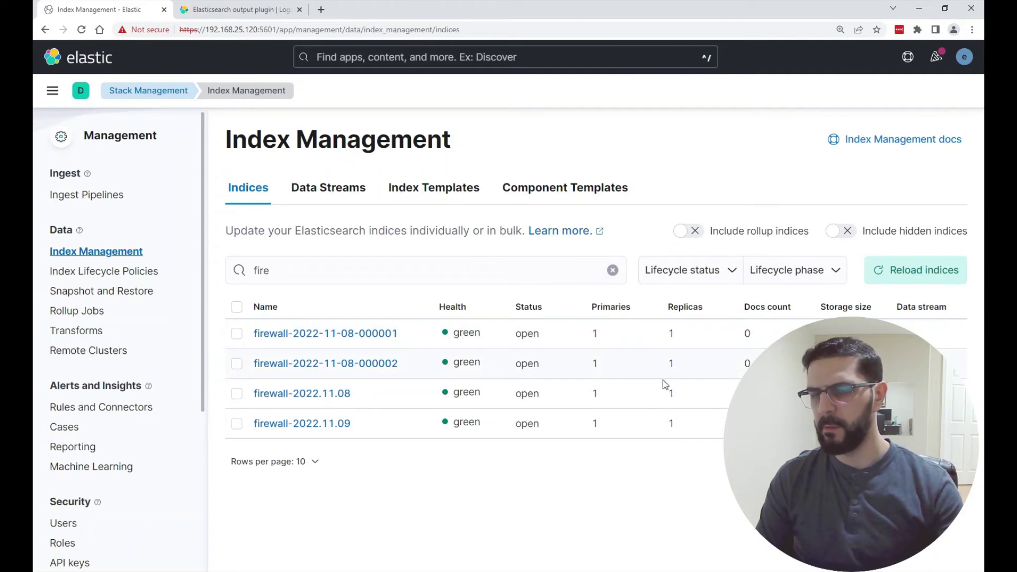
# - Switch to the terminal, exit nano without changing firewall.conf and run the status command for logstash.service
pyautogui.click(170, 559)
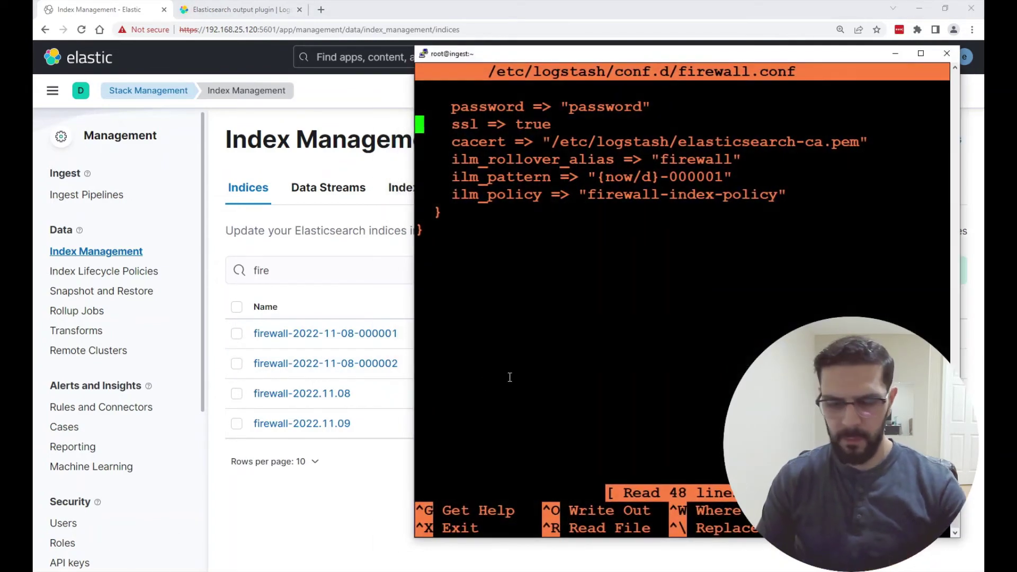
pyautogui.hotkey('ctrl', 'x')
pyautogui.press('Up')
pyautogui.press('Up')
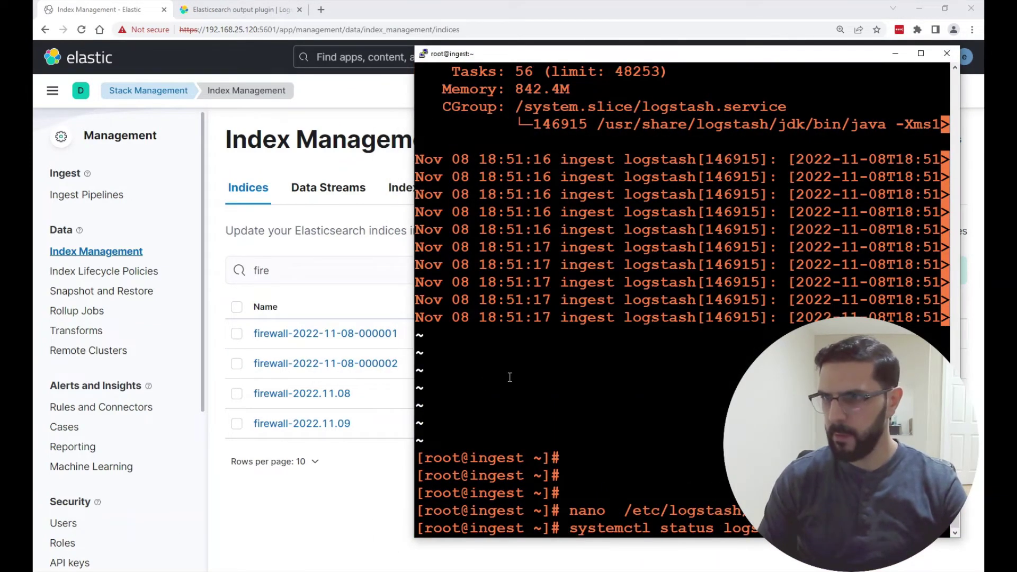
pyautogui.press('Return')
# - Read across the latest logstash log entries in the service status output, checking the indexing status and event fields
pyautogui.press('Right')
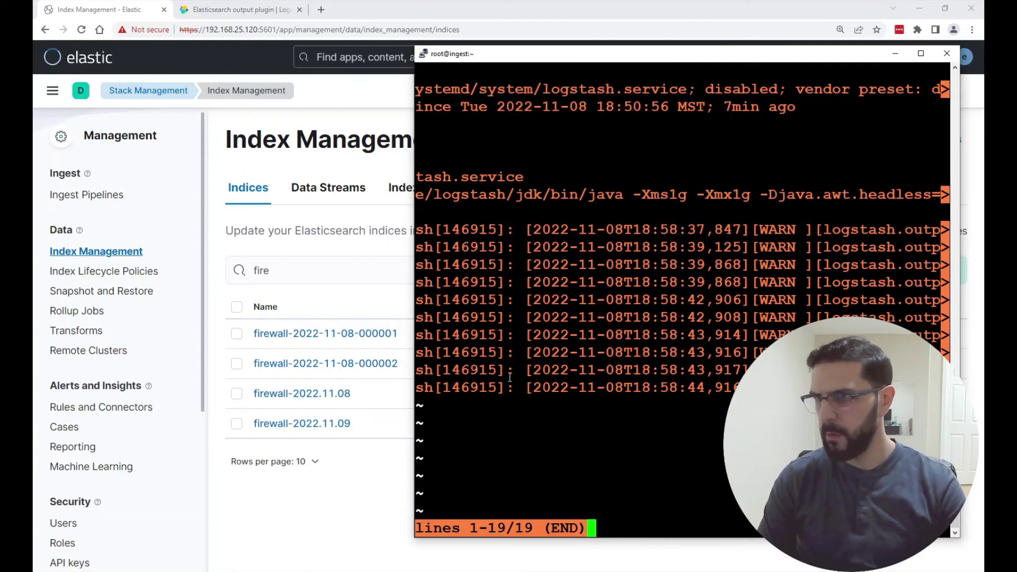
pyautogui.press('Right')
pyautogui.press('Right')
pyautogui.press('Right')
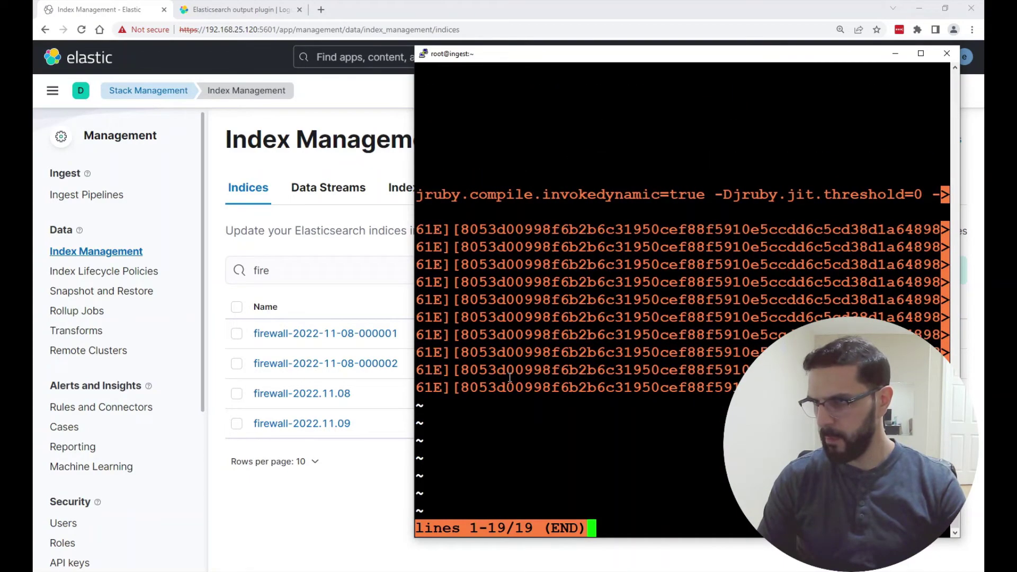
pyautogui.press('Right')
pyautogui.press('Right')
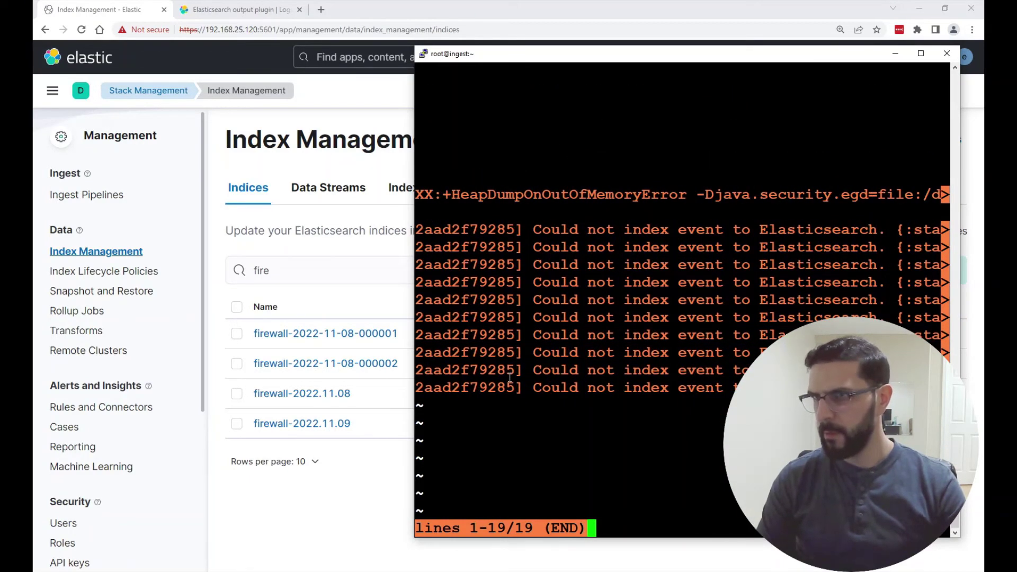
pyautogui.press('Right')
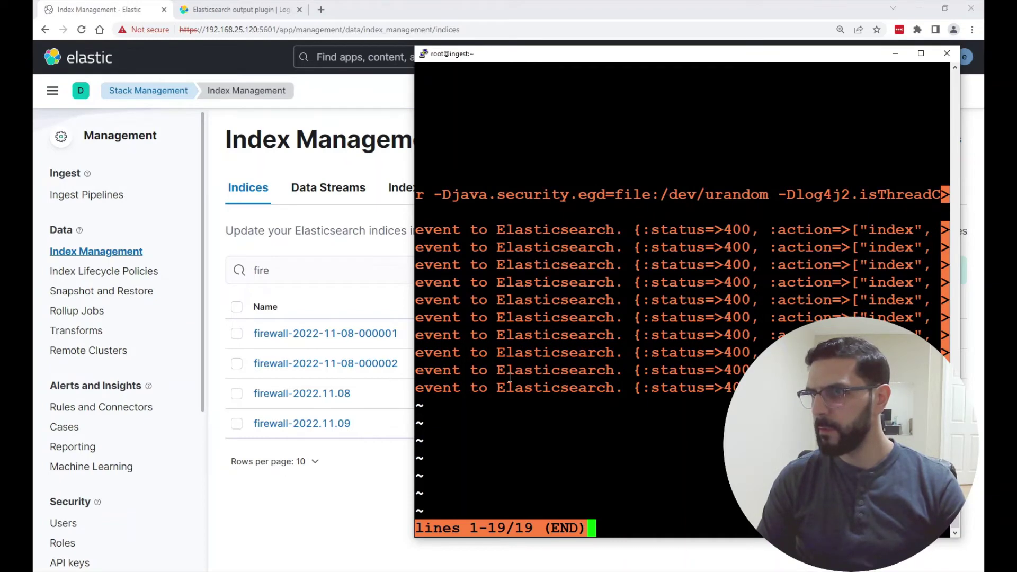
pyautogui.press('Right')
pyautogui.press('Right')
pyautogui.press('Right')
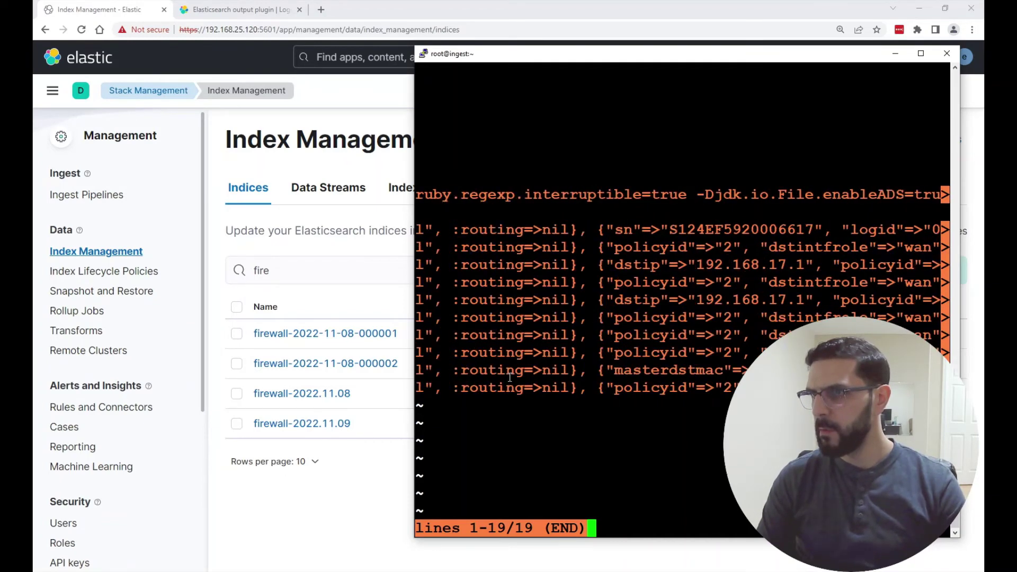
pyautogui.press('Right')
pyautogui.press('Right')
pyautogui.press('Right')
pyautogui.press('Right')
pyautogui.press('Right')
pyautogui.press('Right')
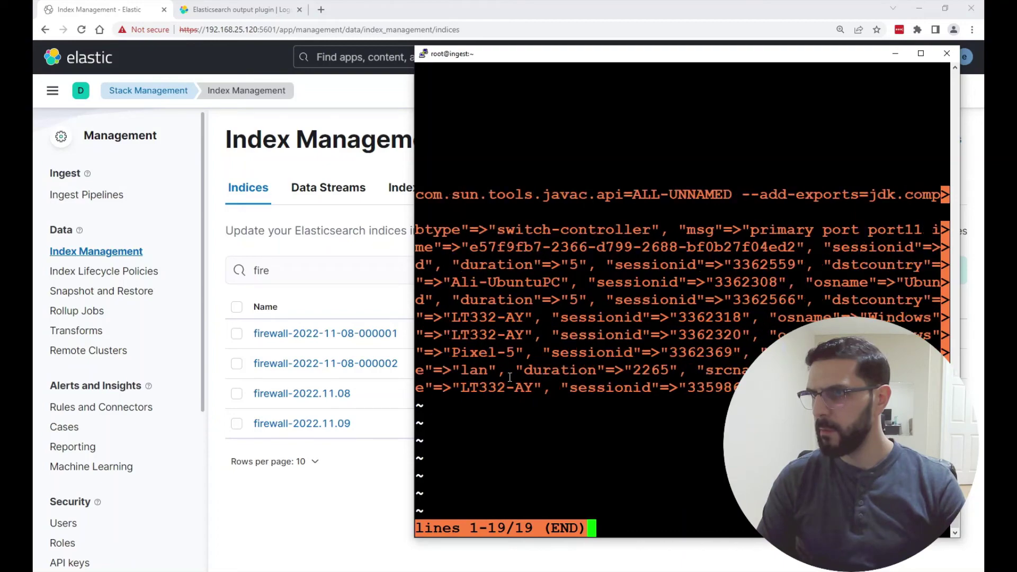
# - Examine the Elasticsearch response at the end of the log entries for the error type and reason
pyautogui.press('Right')
pyautogui.press('Right')
pyautogui.press('Right')
pyautogui.press('Right')
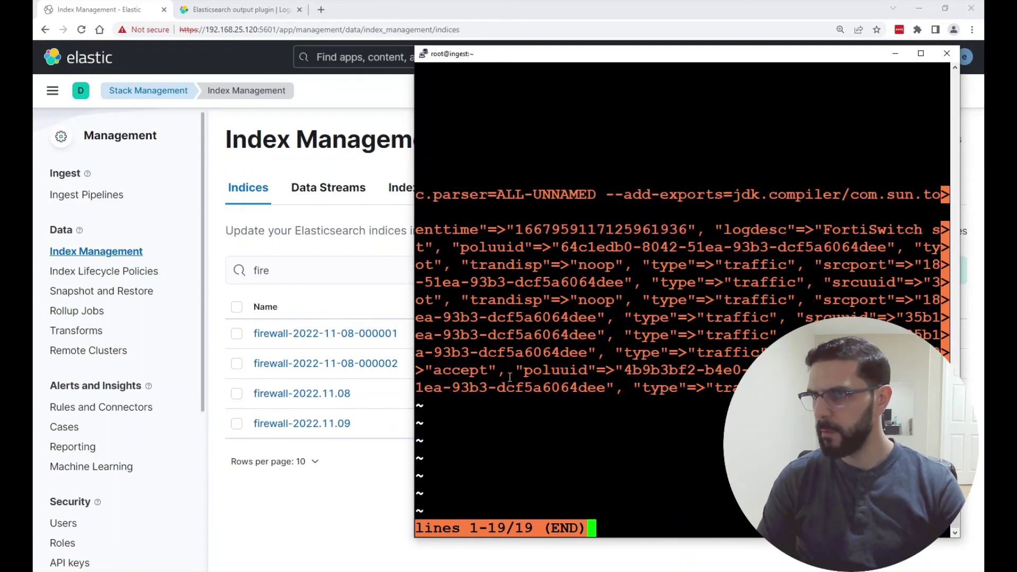
pyautogui.press('Right')
pyautogui.press('Right')
pyautogui.press('Right')
pyautogui.press('Right')
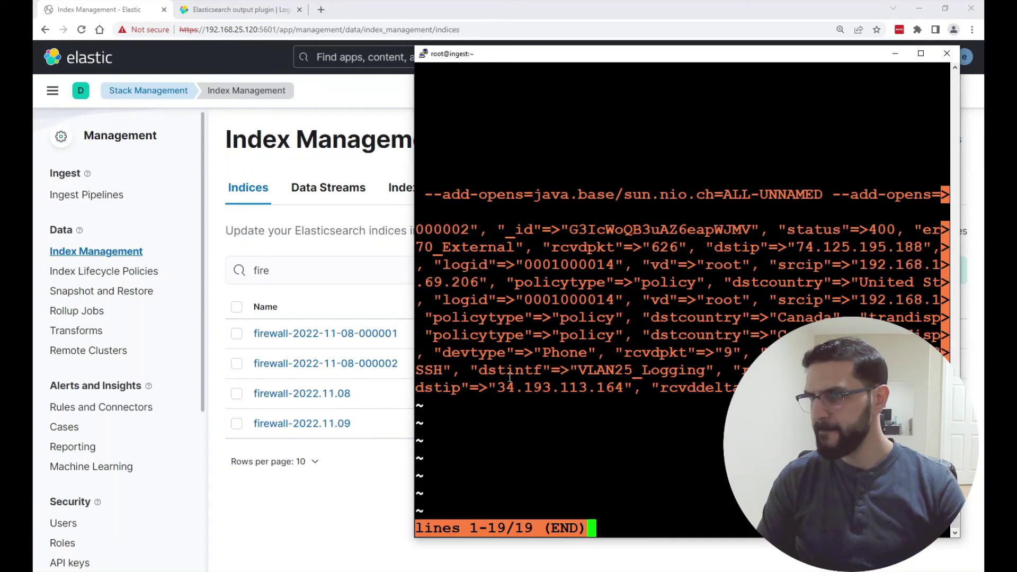
pyautogui.press('Right')
pyautogui.press('Right')
pyautogui.press('Right')
pyautogui.press('Right')
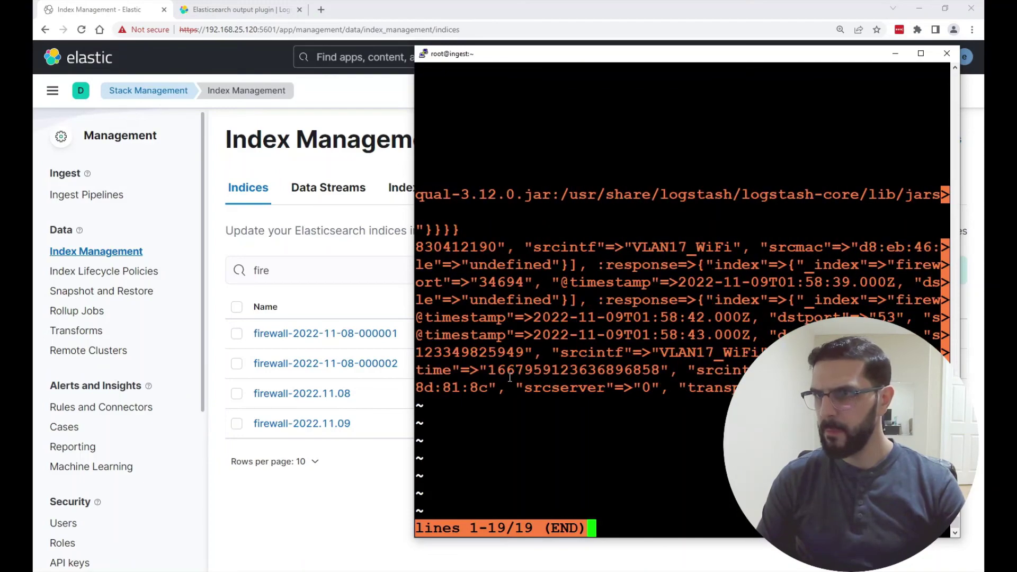
pyautogui.press('Right')
pyautogui.press('Right')
pyautogui.press('Right')
pyautogui.press('Right')
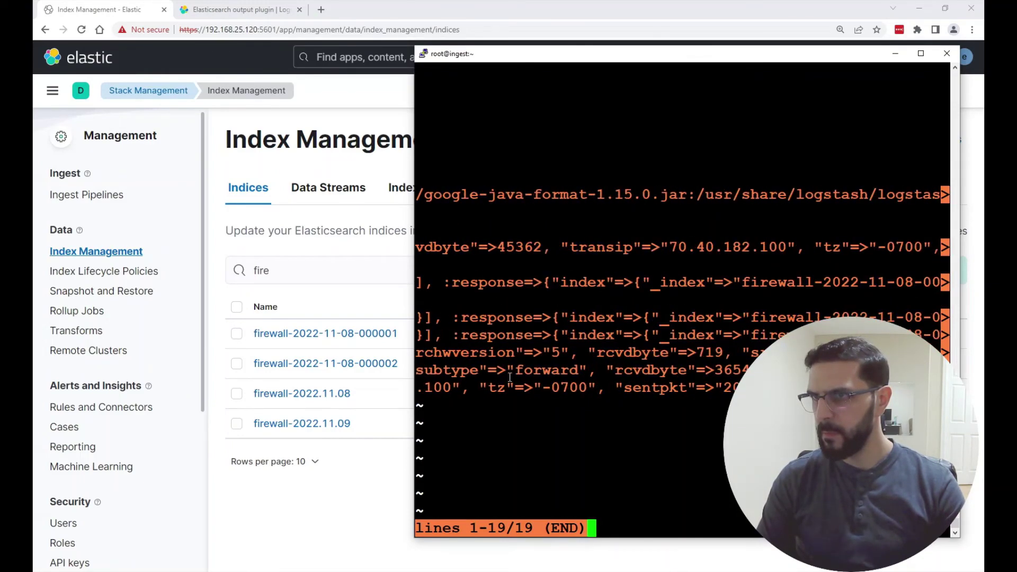
pyautogui.press('Right')
pyautogui.press('Right')
pyautogui.press('Right')
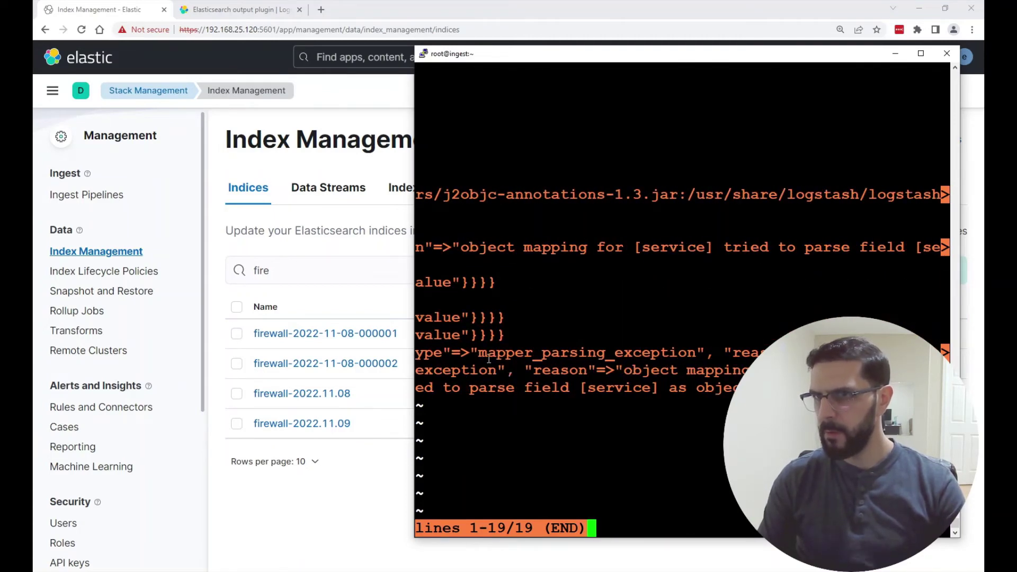
pyautogui.moveTo(470, 353); pyautogui.dragTo(785, 354)
pyautogui.click(732, 352)
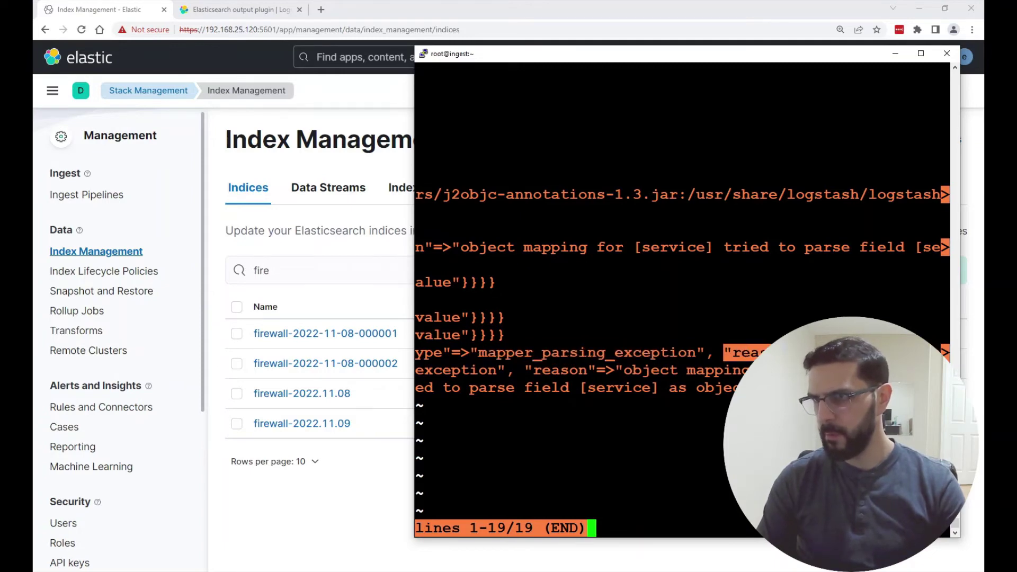
pyautogui.press('Right')
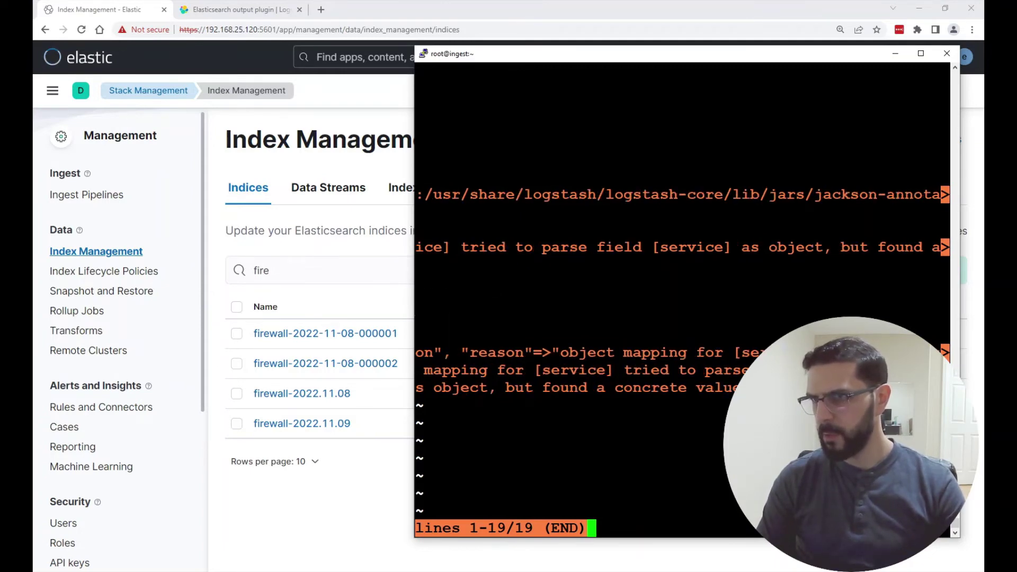
# - Leave the logstash service status output and return to the shell prompt
pyautogui.press('Left')
pyautogui.press('Left')
pyautogui.press('Left')
pyautogui.press('Left')
pyautogui.press('Left')
pyautogui.press('Left')
pyautogui.press('Left')
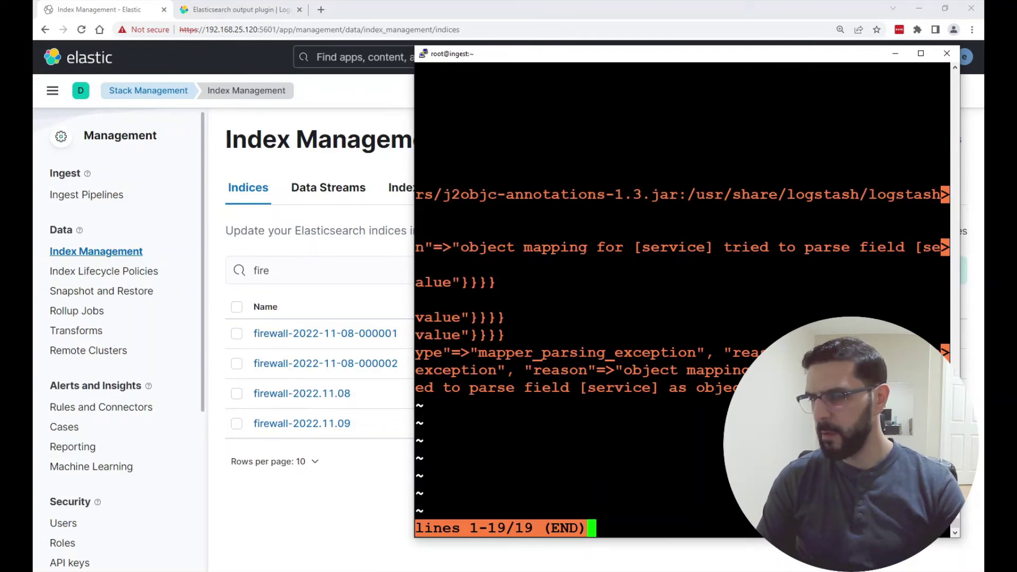
pyautogui.press('Left')
pyautogui.press('Left')
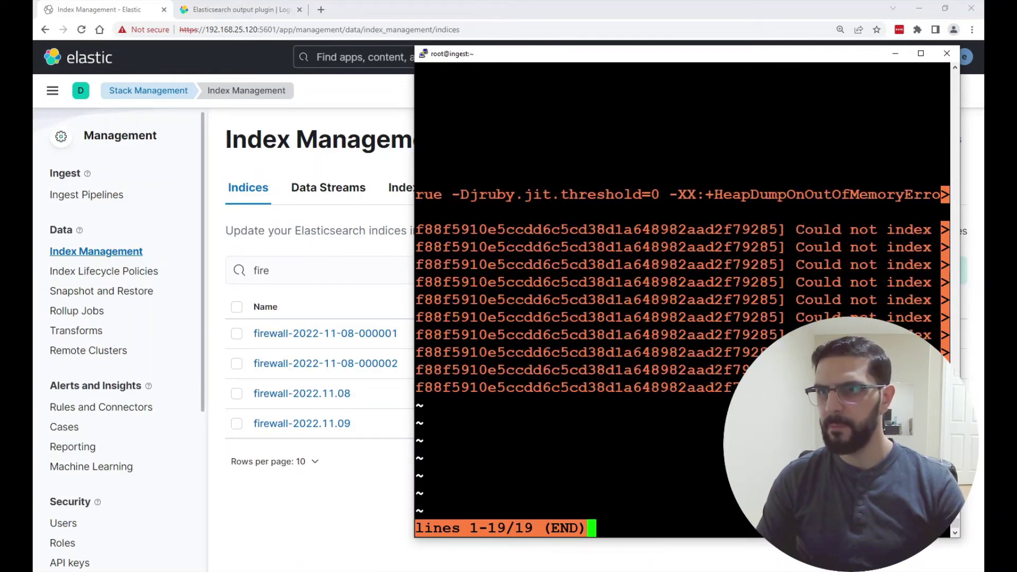
pyautogui.press('q')
pyautogui.press('Return')
pyautogui.press('Return')
pyautogui.press('Return')
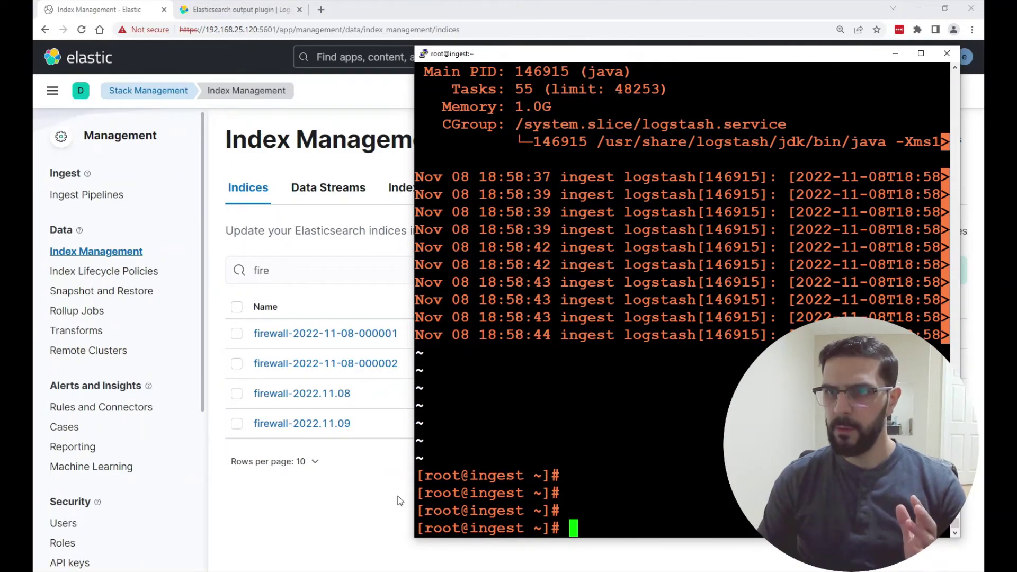
# - Reopen /etc/logstash/conf.d/firewall.conf in nano and locate the ILM settings in the Elasticsearch output
pyautogui.press('Up')
pyautogui.press('Up')
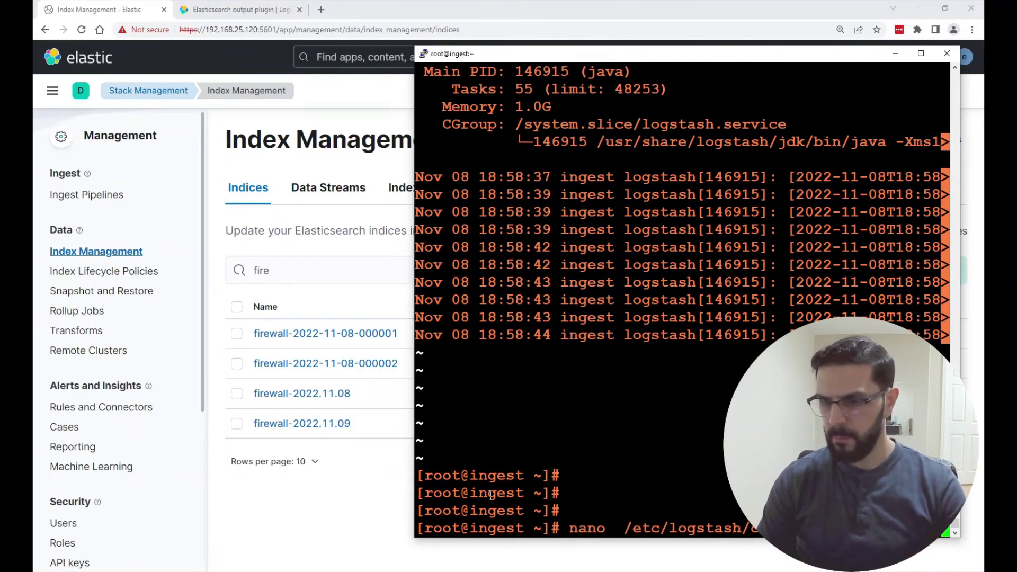
pyautogui.press('Return')
pyautogui.press('pagedown')
pyautogui.press('pagedown')
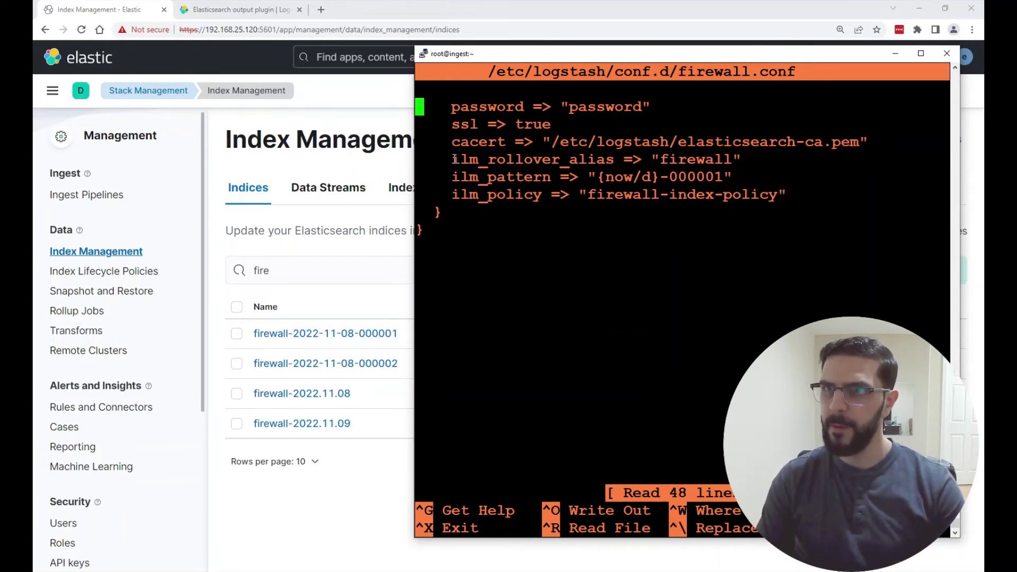
pyautogui.moveTo(454, 159); pyautogui.dragTo(470, 158)
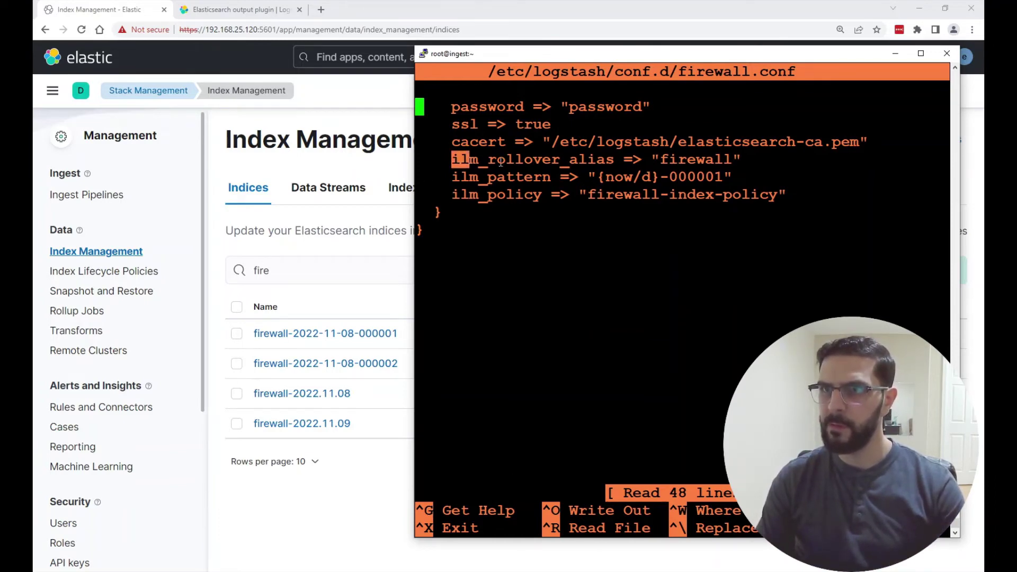
# - Switch to Index Management in the browser, reload the indices and review the firewall index names
pyautogui.click(324, 521)
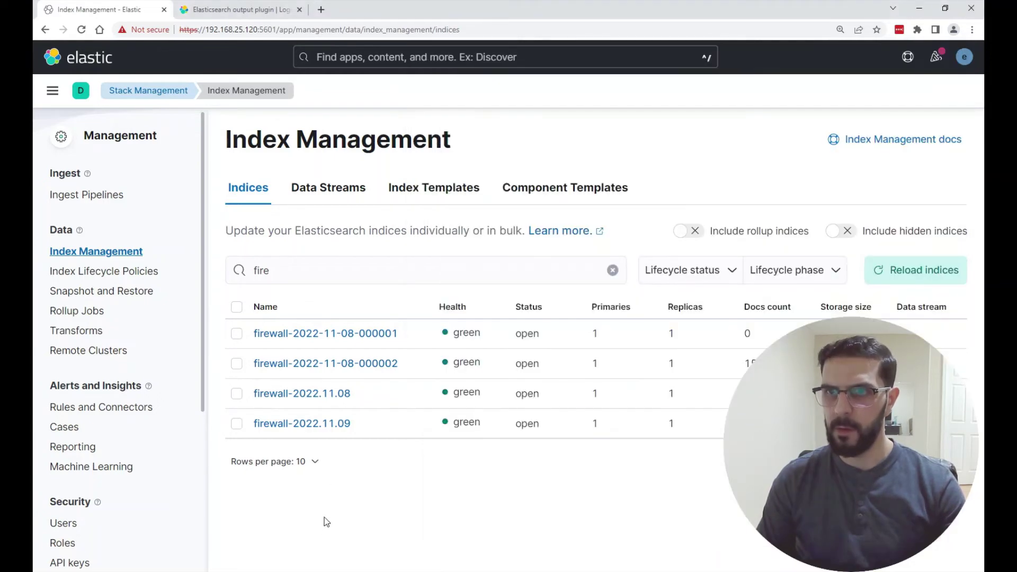
pyautogui.click(943, 272)
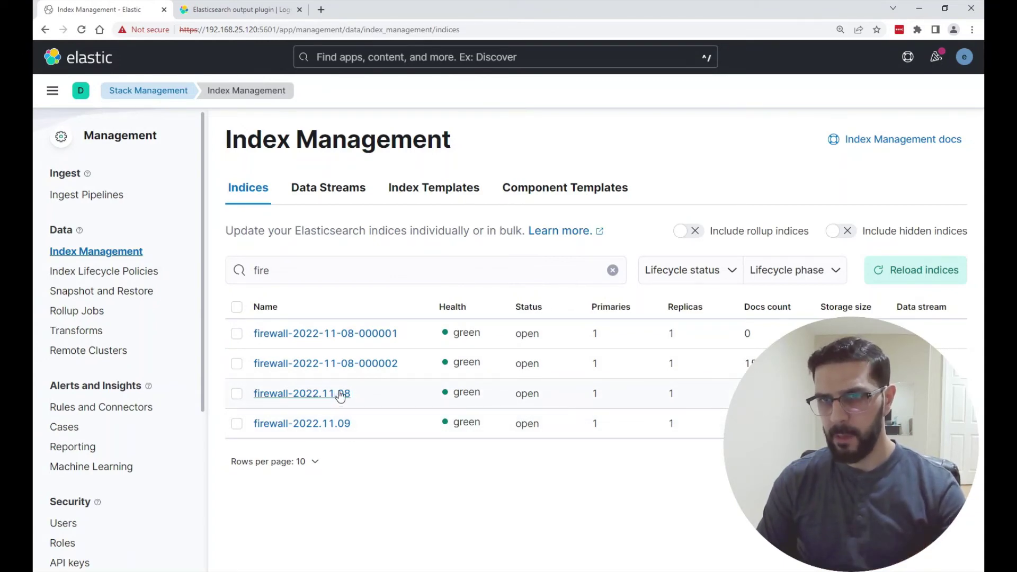
pyautogui.click(368, 339)
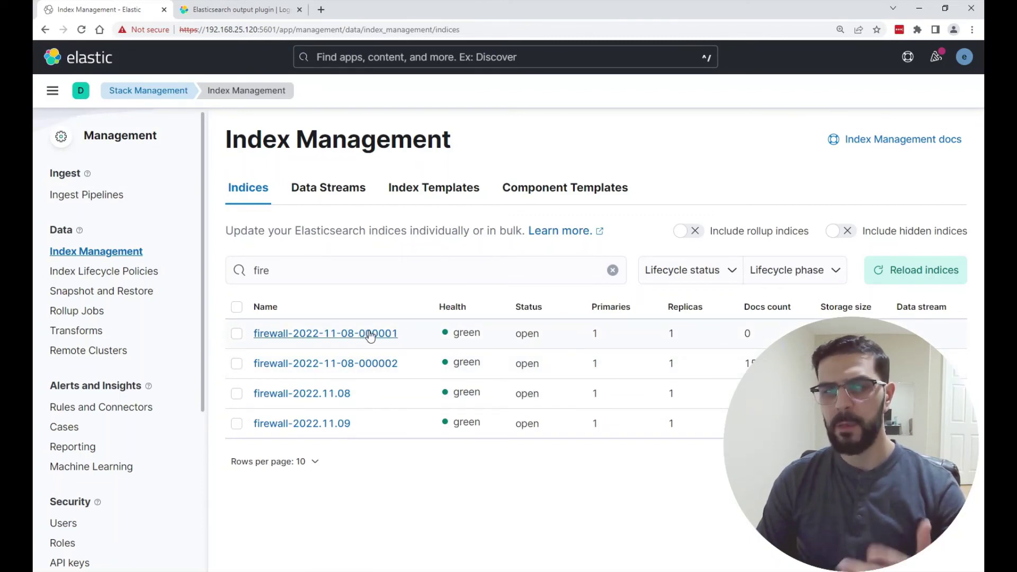
# - Back in the terminal, comment out the ilm_rollover_alias, ilm_pattern and ilm_policy lines in firewall.conf with #
pyautogui.hotkey('alt', 'Tab')
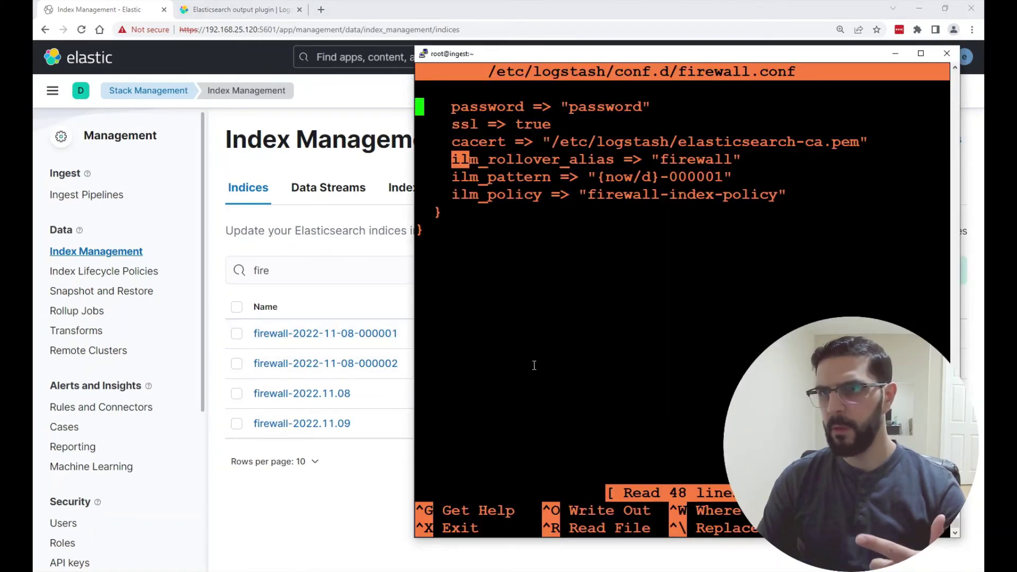
pyautogui.press('Down')
pyautogui.press('Down')
pyautogui.press('Down')
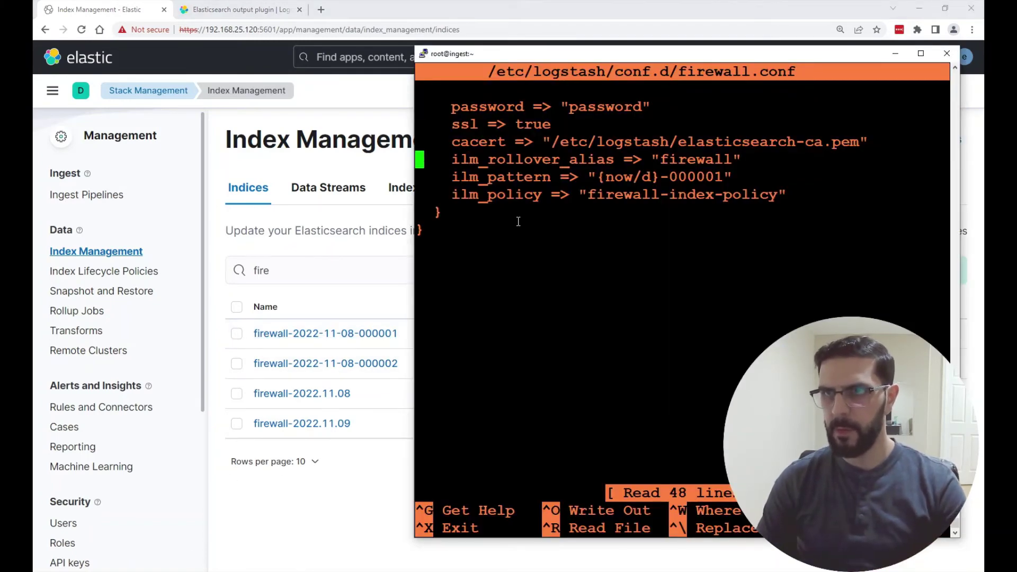
pyautogui.write('#')
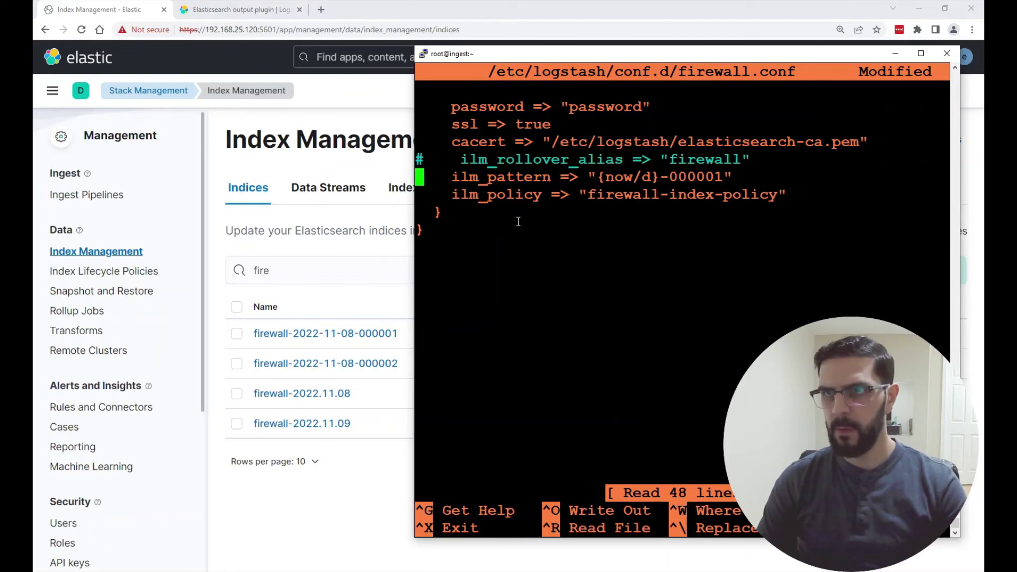
pyautogui.press('Up')
pyautogui.write('#')
pyautogui.press('Down')
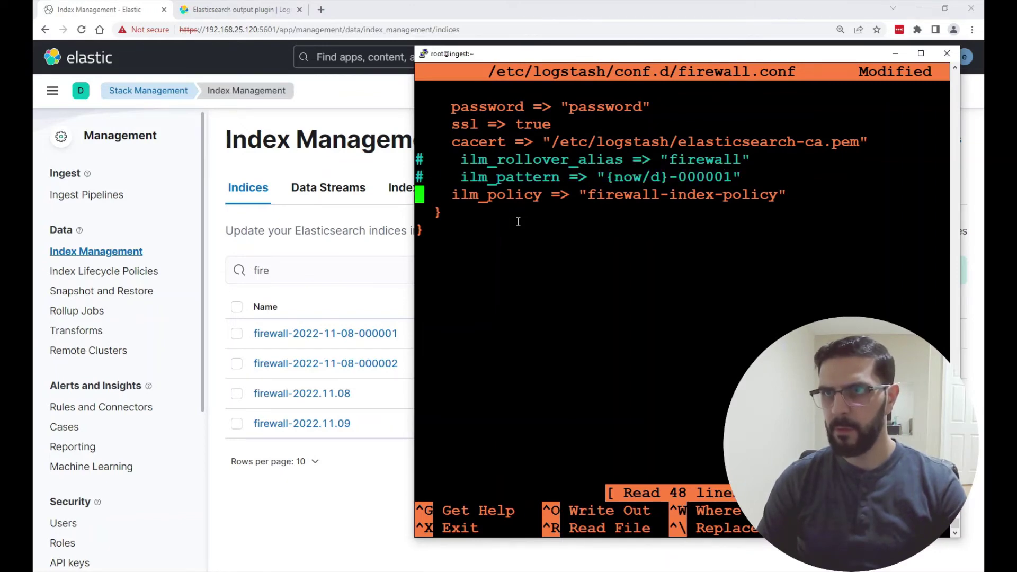
pyautogui.write('#')
# - Uncomment the index => "firewall-%{+YYYY.MM.dd}" line in the Elasticsearch output of firewall.conf
pyautogui.press('Up')
pyautogui.press('Up')
pyautogui.press('Up')
pyautogui.press('Up')
pyautogui.press('Up')
pyautogui.press('Up')
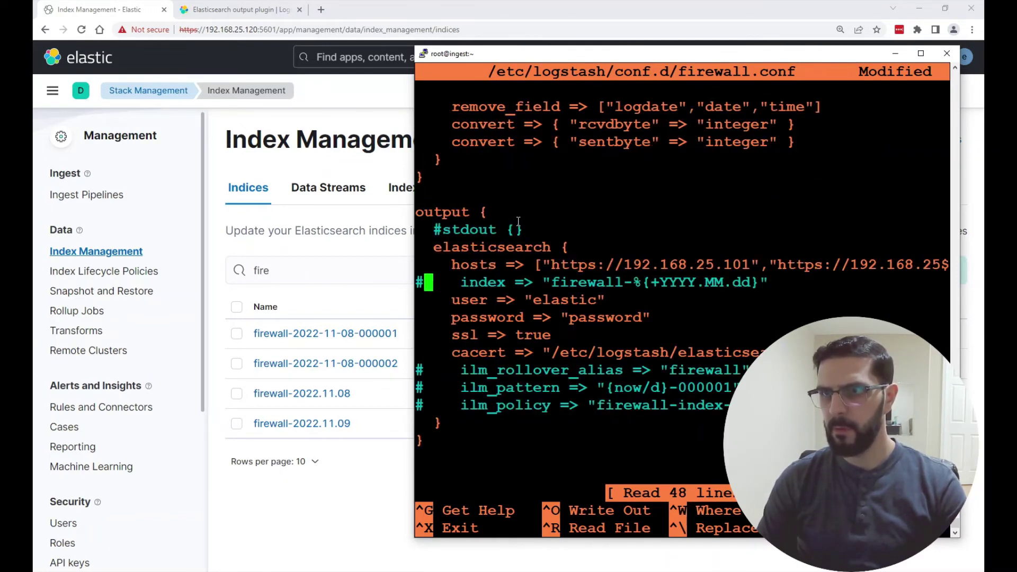
pyautogui.press('BackSpace')
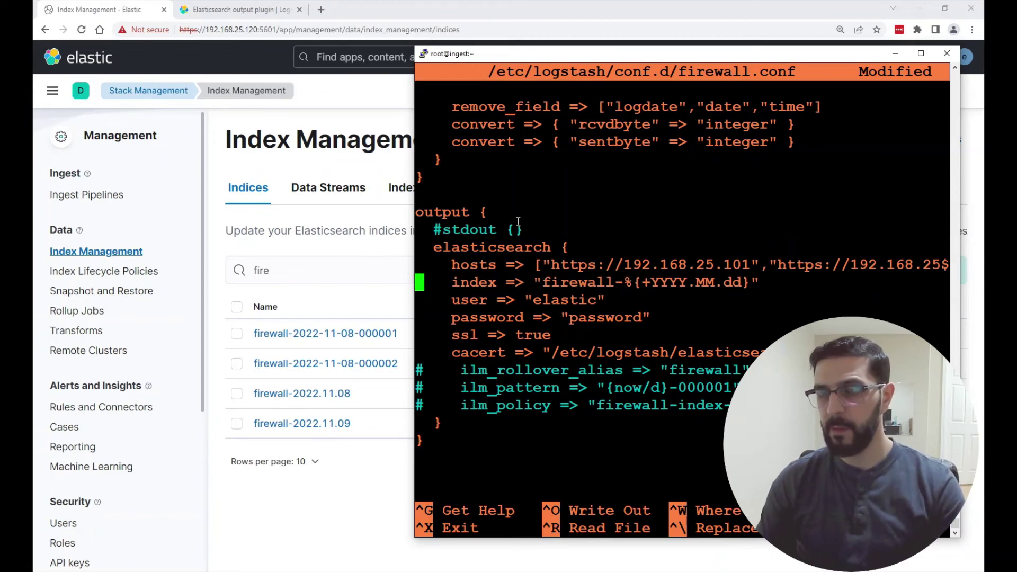
# - Compare the date pattern of the index setting with the firewall index names in Index Management
pyautogui.moveTo(747, 284); pyautogui.dragTo(652, 283)
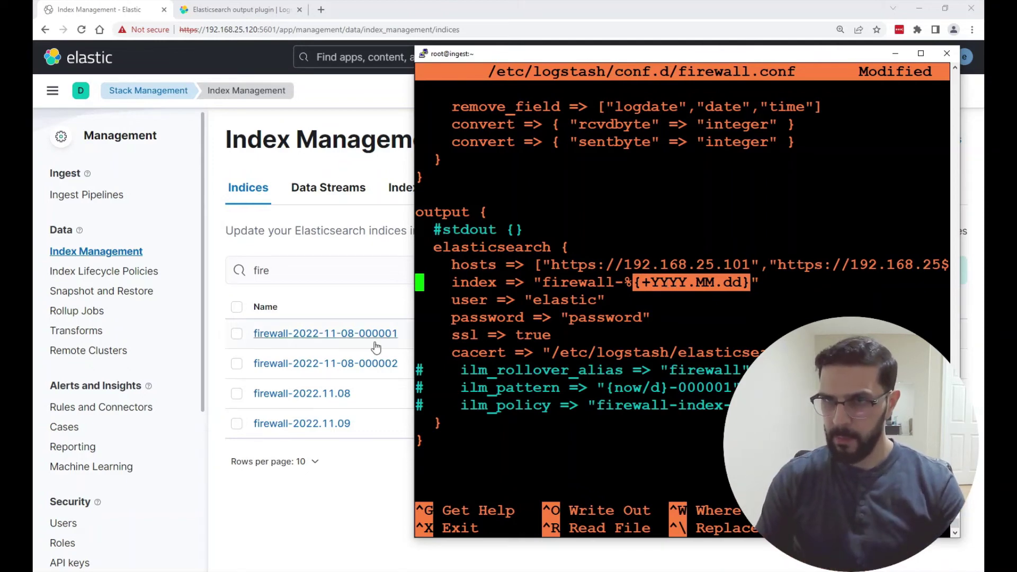
pyautogui.click(369, 307)
pyautogui.click(368, 307)
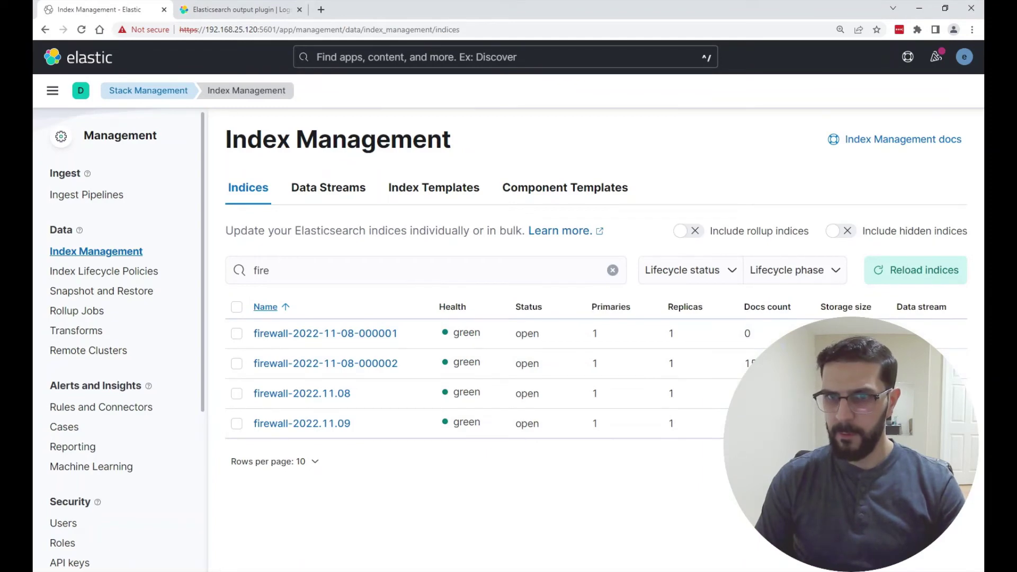
pyautogui.hotkey('alt', 'Tab')
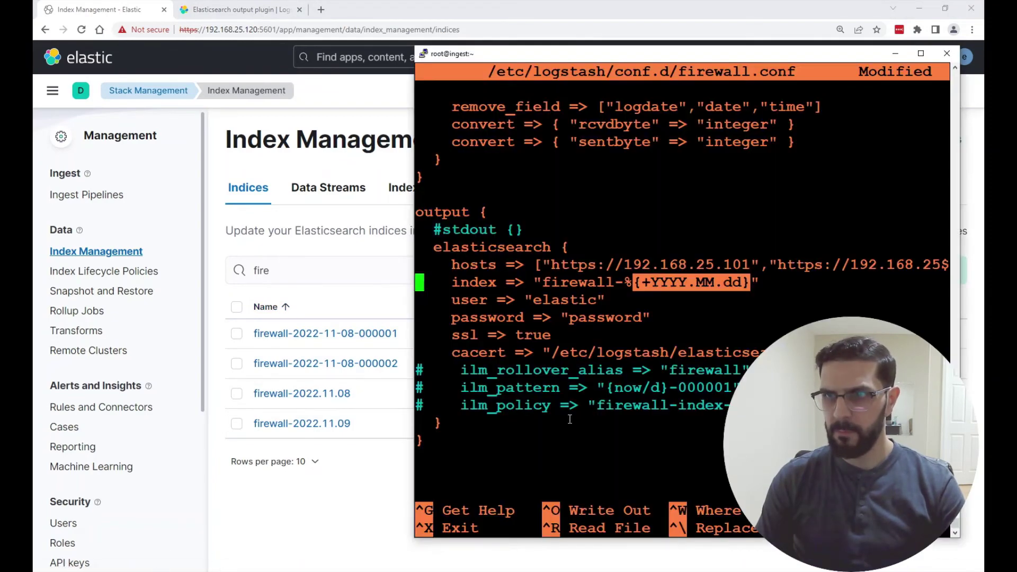
# - Save the changes to firewall.conf and exit nano
pyautogui.click(577, 416)
pyautogui.hotkey('ctrl', 'x')
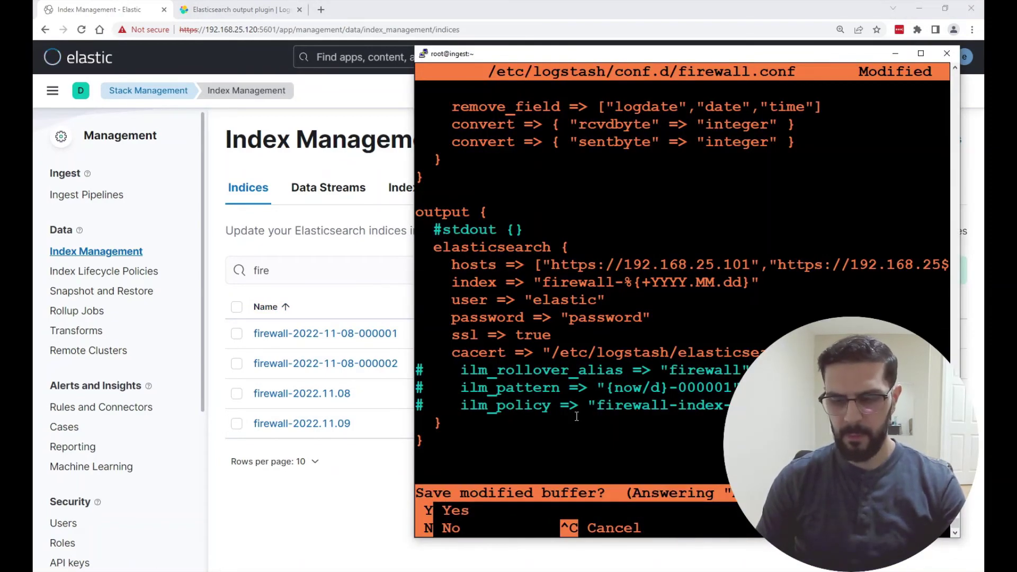
pyautogui.press('y')
pyautogui.press('Return')
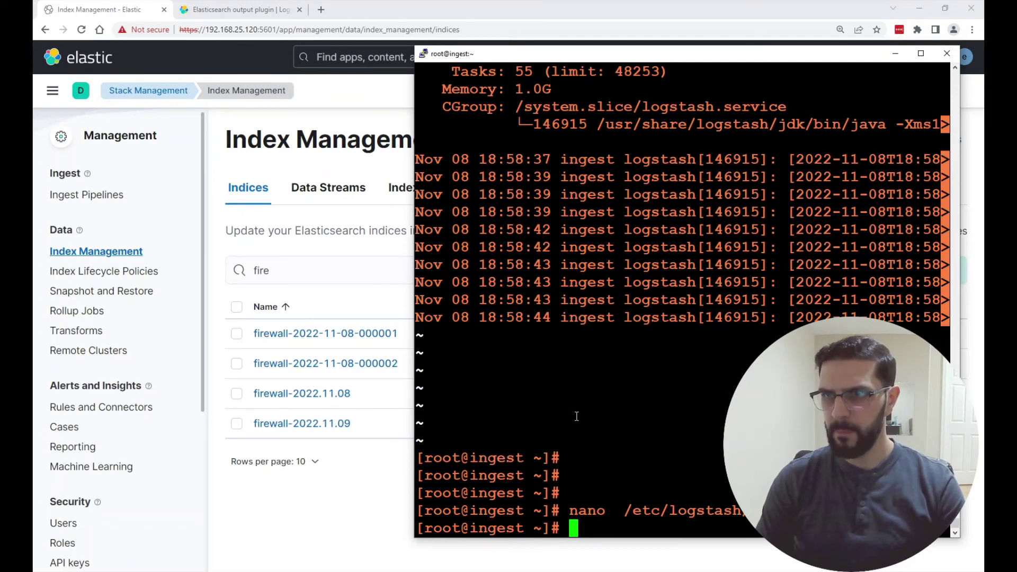
# - Stop the Logstash service with systemctl stop logstash
pyautogui.write('systemctl ')
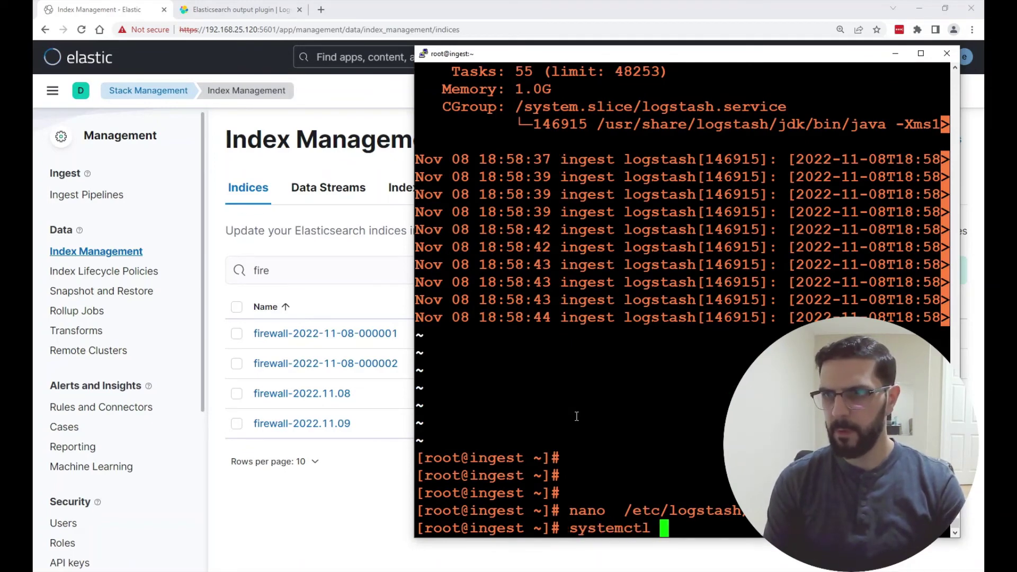
pyautogui.write('stop logstash')
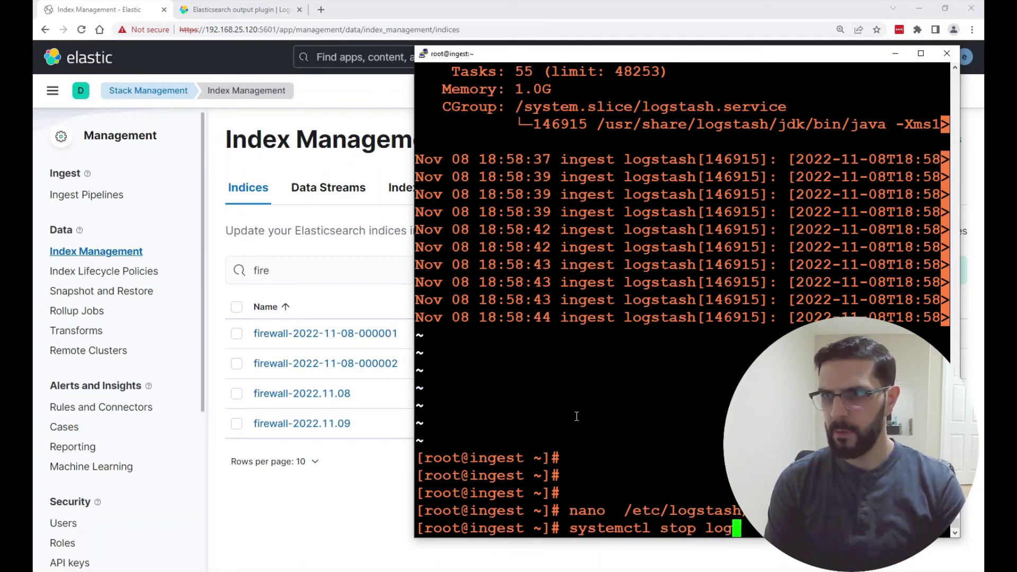
pyautogui.press('Return')
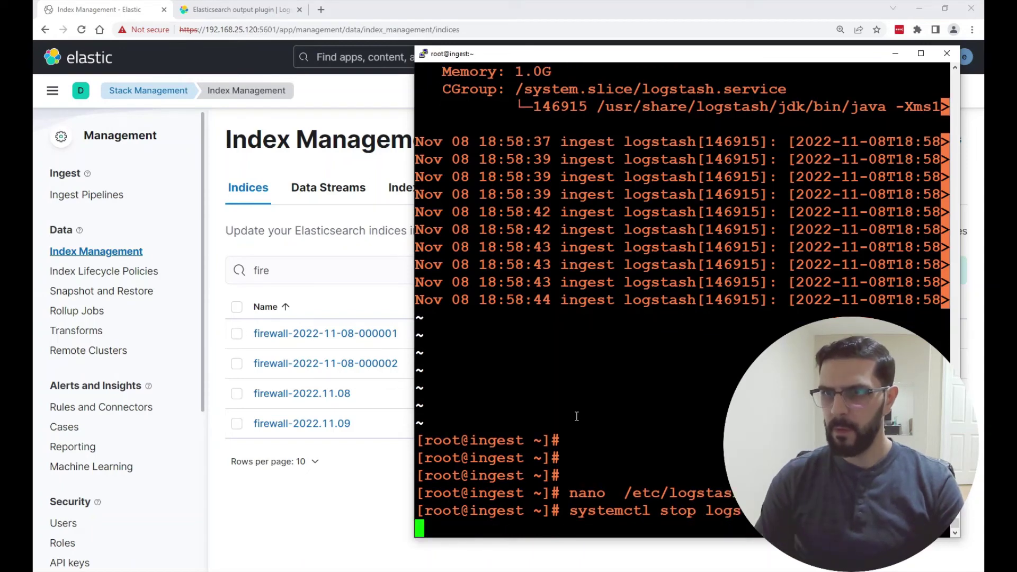
pyautogui.click(286, 522)
pyautogui.click(904, 274)
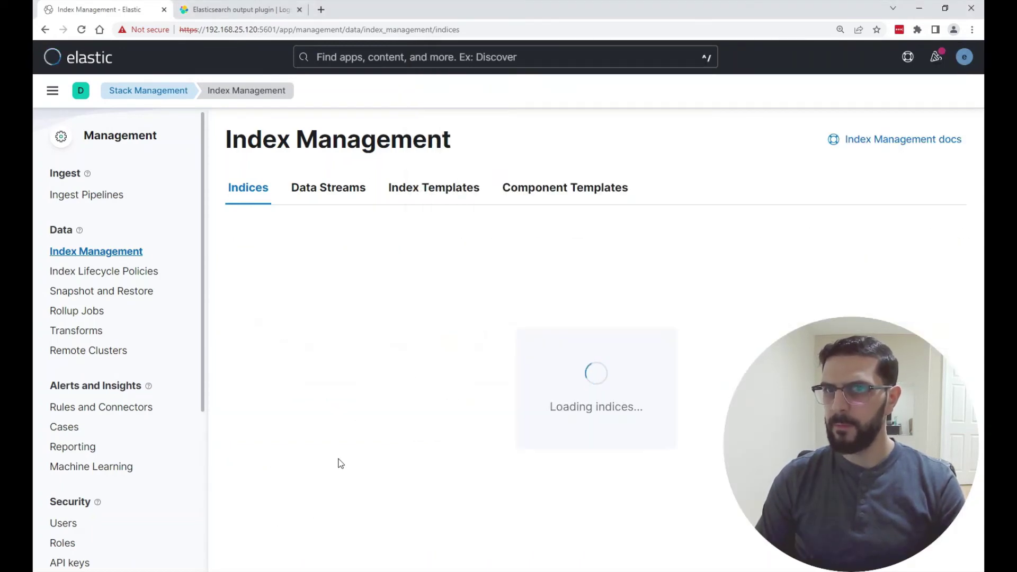
pyautogui.click(236, 333)
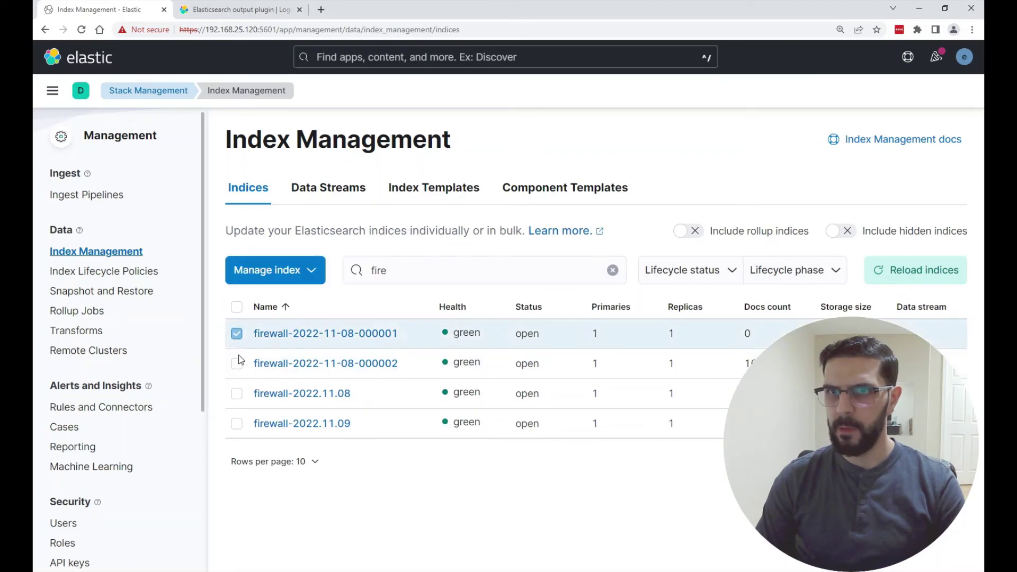
pyautogui.click(236, 363)
pyautogui.click(293, 278)
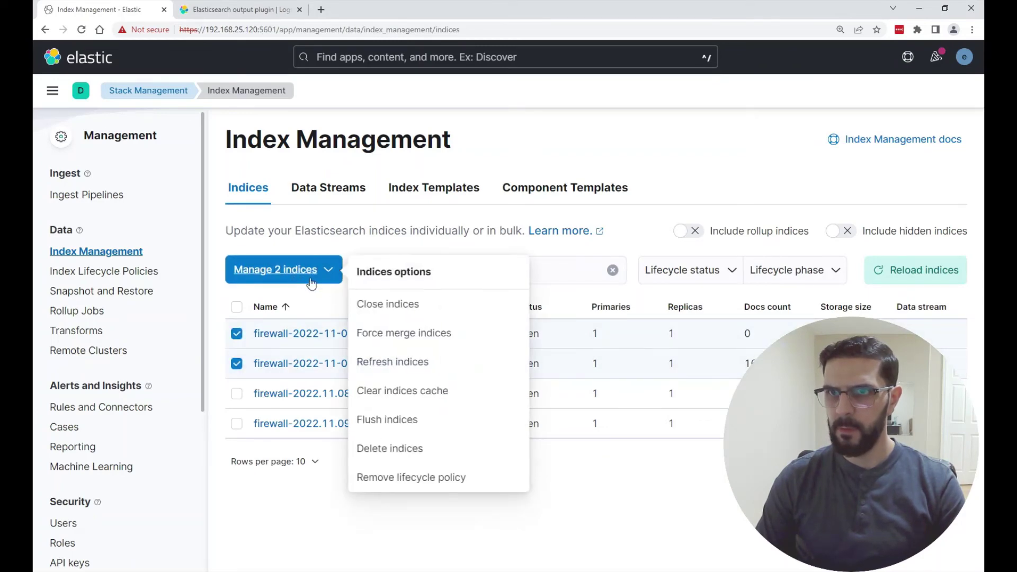
pyautogui.click(392, 449)
pyautogui.click(647, 350)
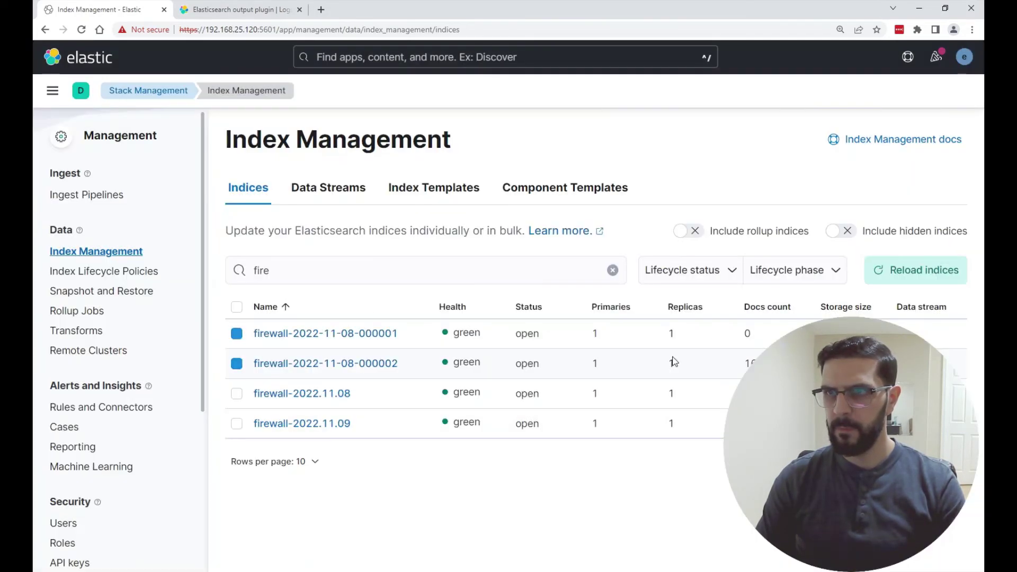
# - Open the firewall-index-policy lifecycle policy for editing and disable rollover in the hot phase's advanced settings
pyautogui.click(133, 274)
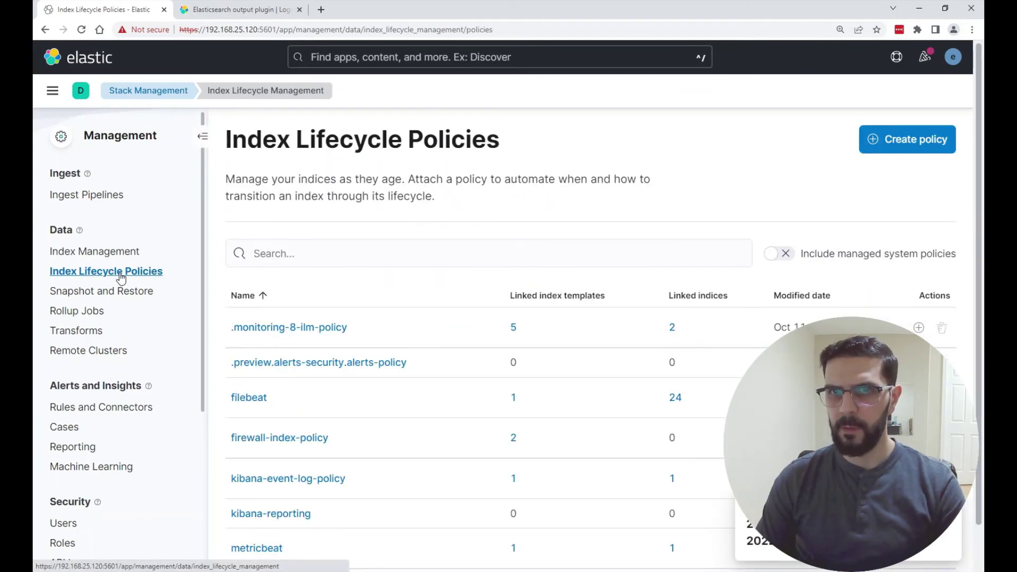
pyautogui.click(279, 438)
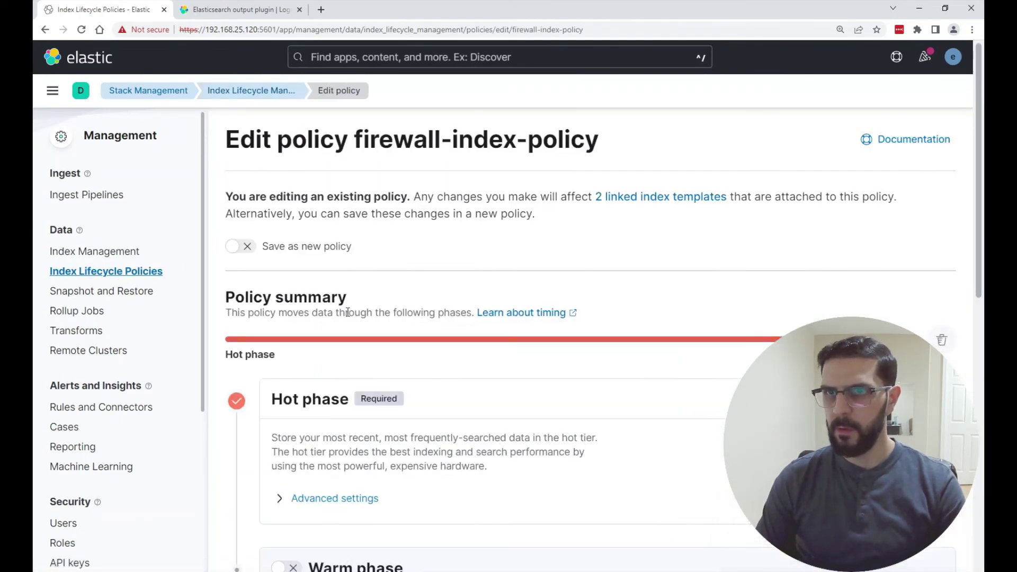
pyautogui.scroll(-3, 348, 313)
pyautogui.click(291, 330)
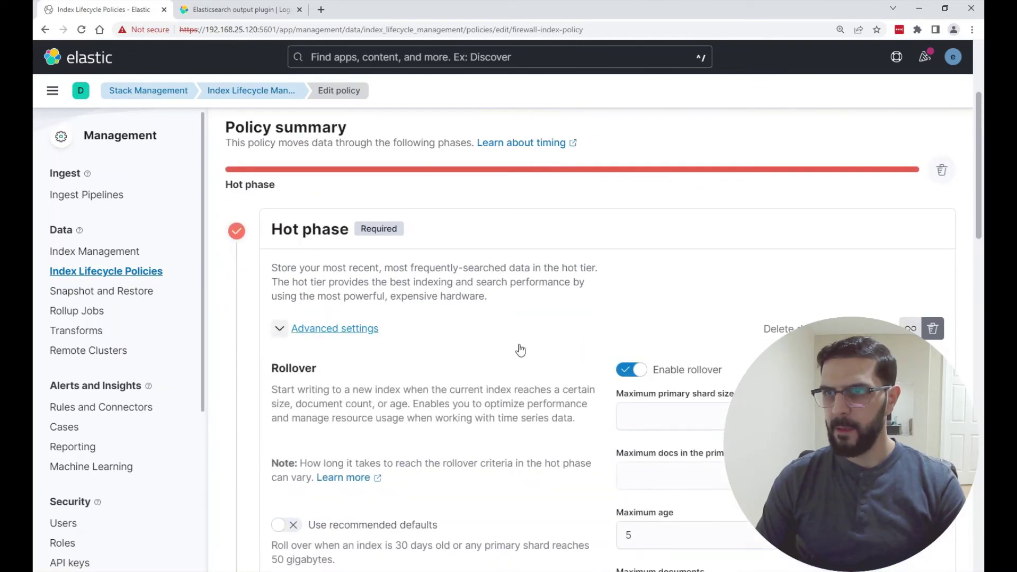
pyautogui.scroll(-4, 521, 350)
pyautogui.scroll(4, 615, 184)
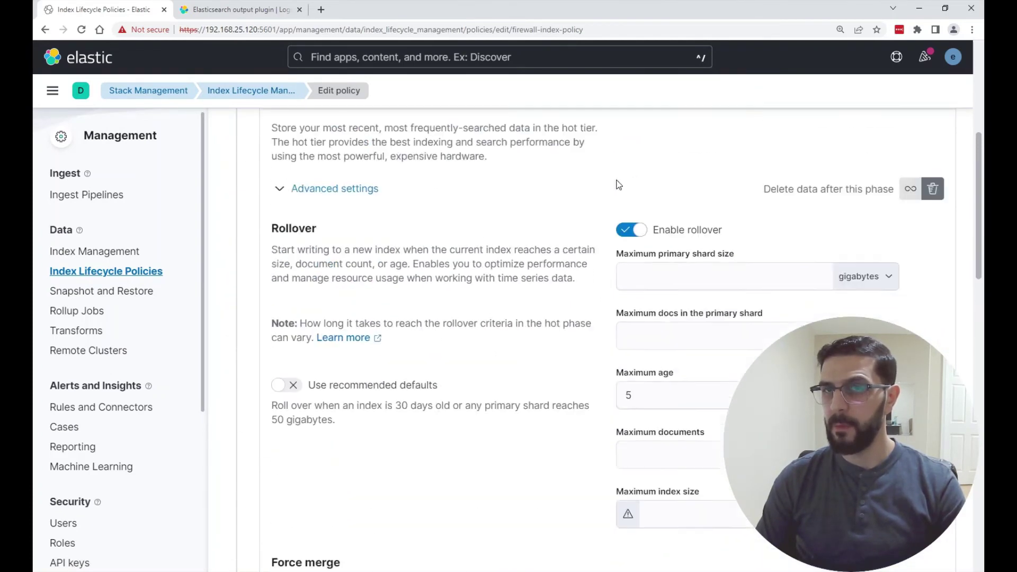
pyautogui.scroll(1, 467, 282)
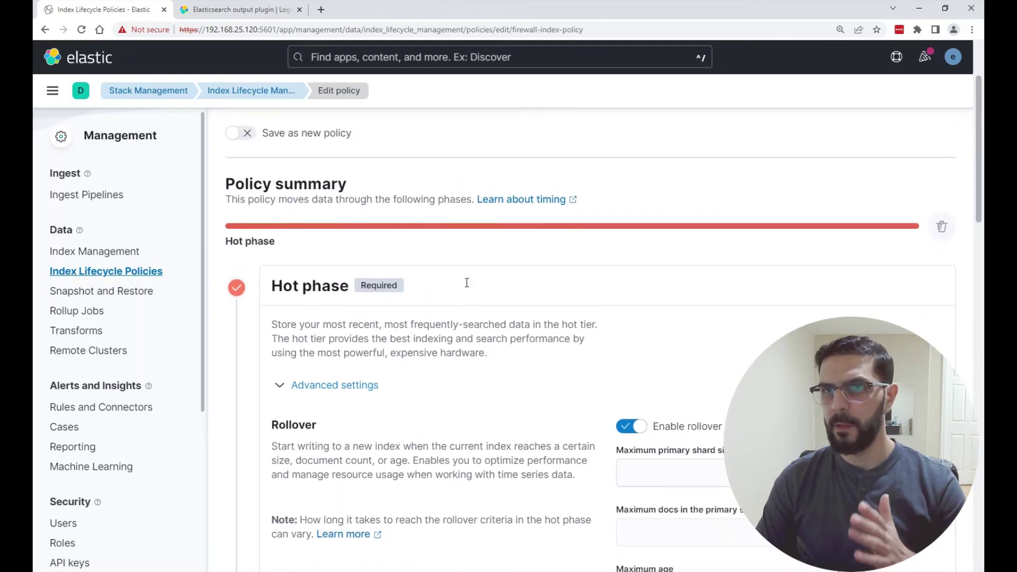
pyautogui.click(629, 430)
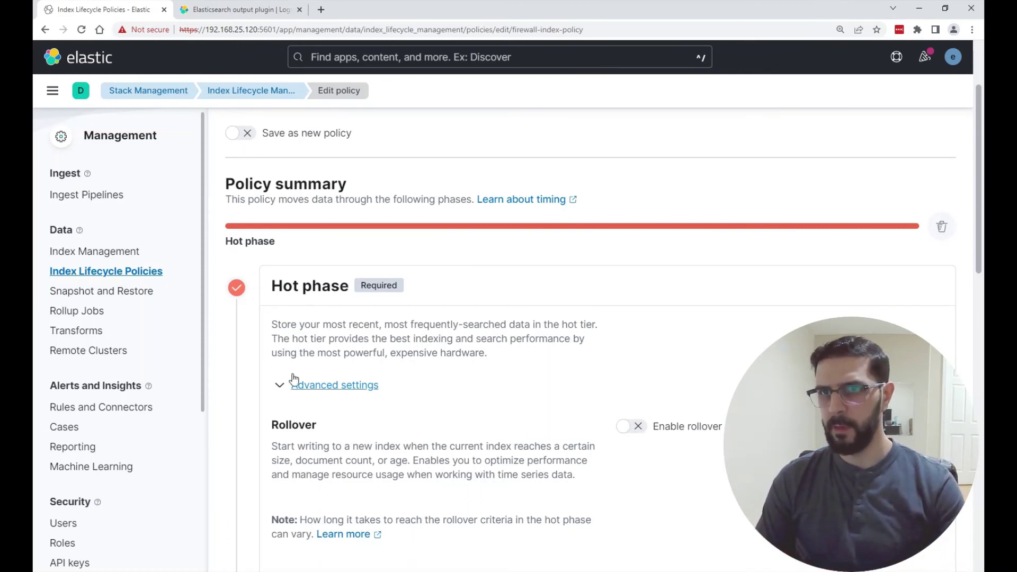
pyautogui.scroll(-3, 282, 386)
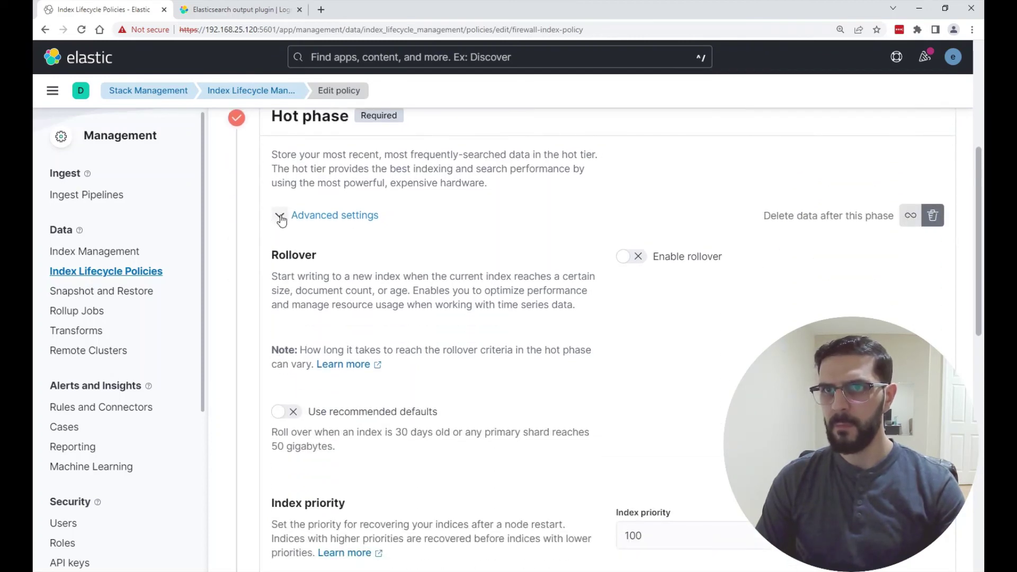
pyautogui.click(281, 216)
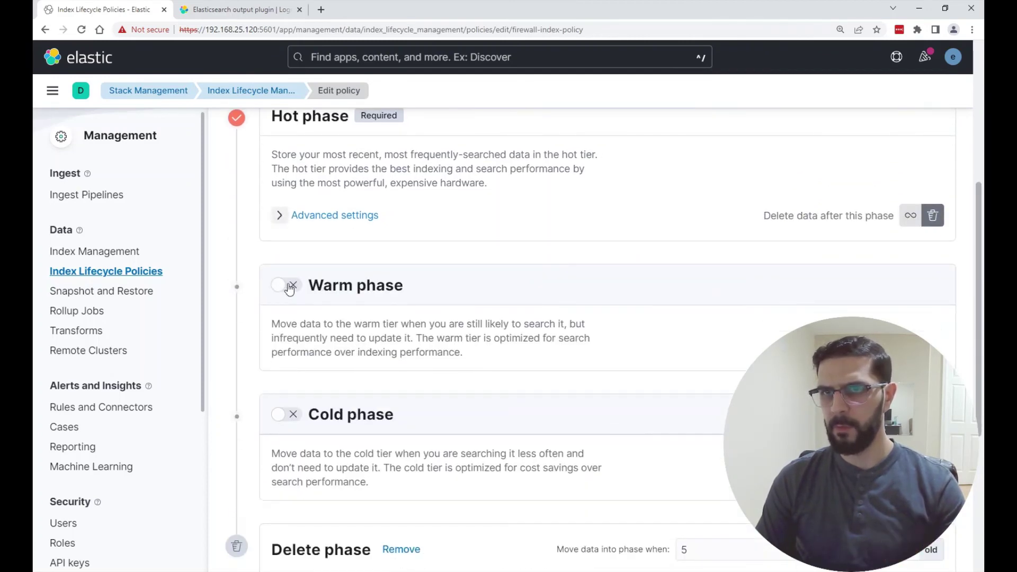
# - Set the delete phase of firewall-index-policy to start at 30 days old and save the policy
pyautogui.scroll(-4, 339, 318)
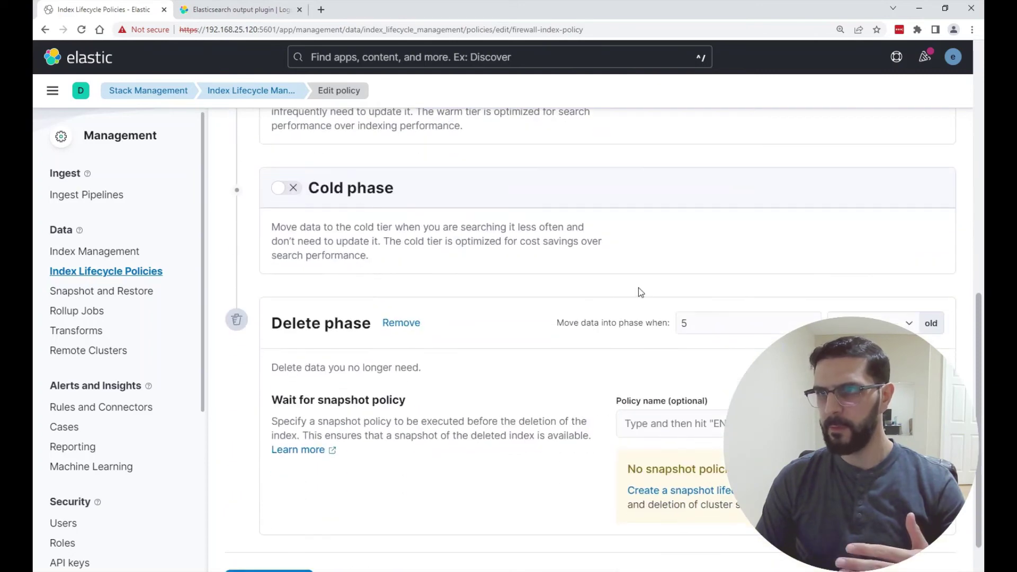
pyautogui.click(710, 328)
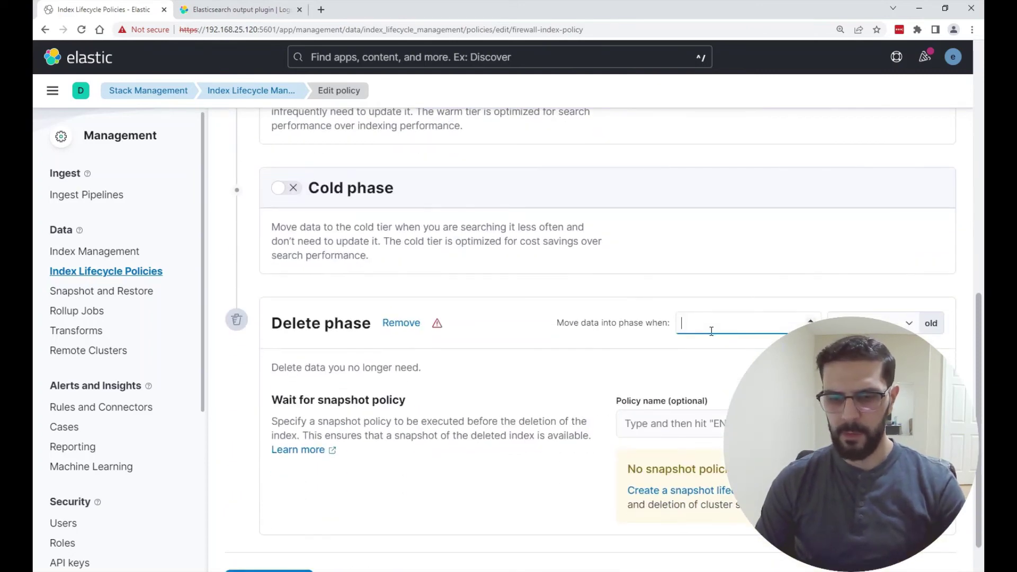
pyautogui.scroll(-1, 663, 345)
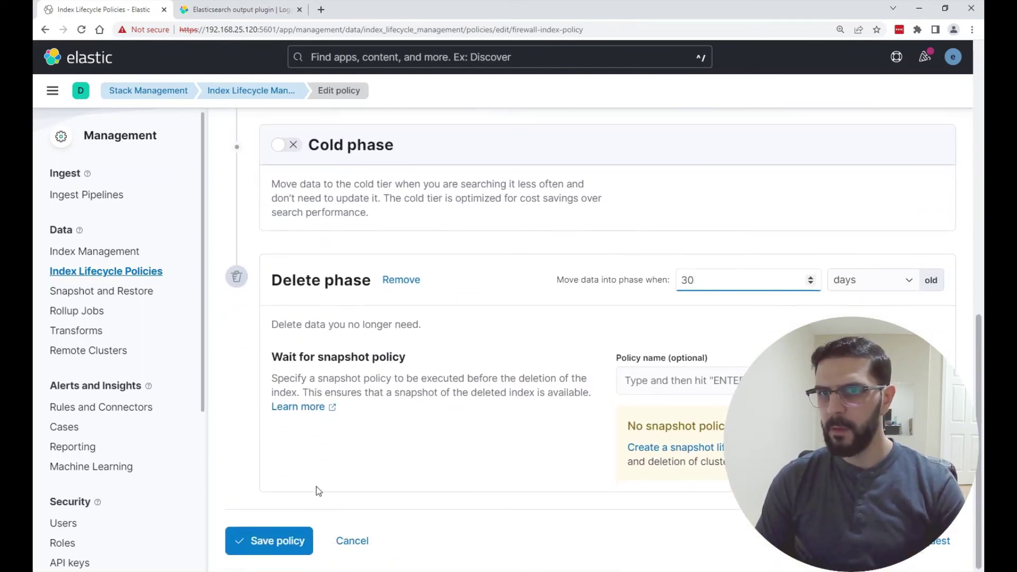
pyautogui.click(275, 540)
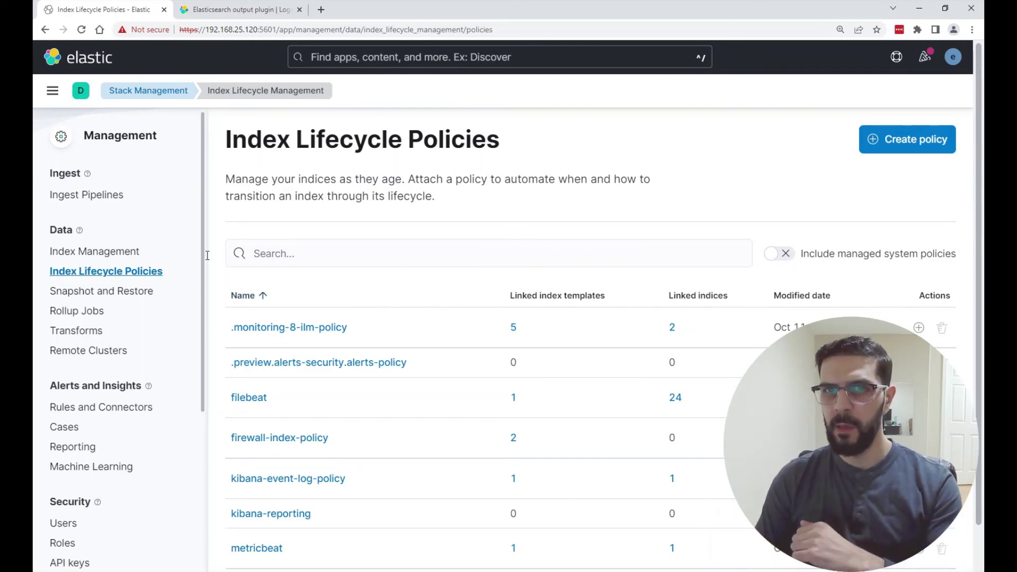
# - Open the firewall-index-template index template and review its settings, mappings and aliases
pyautogui.click(89, 252)
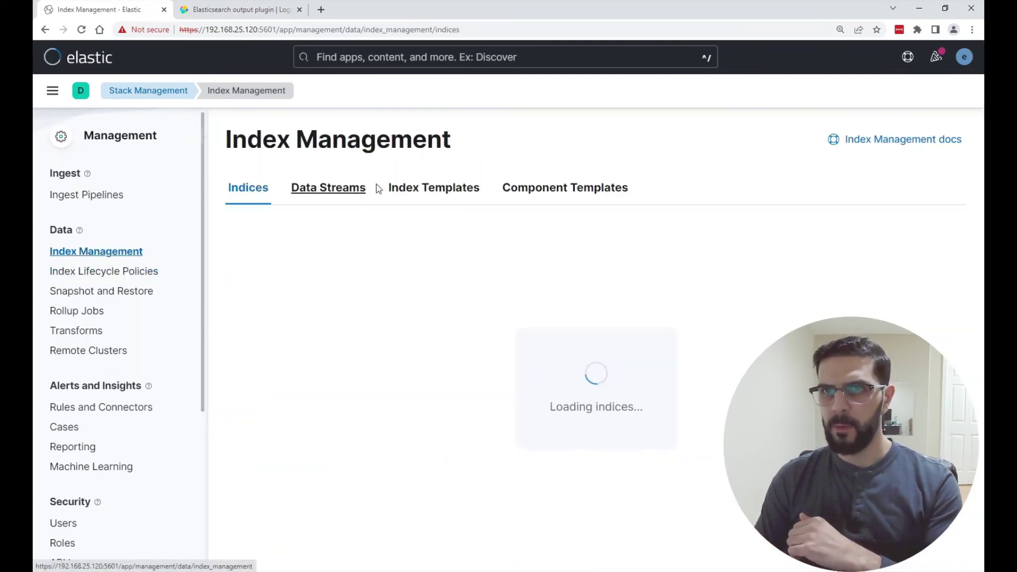
pyautogui.click(434, 188)
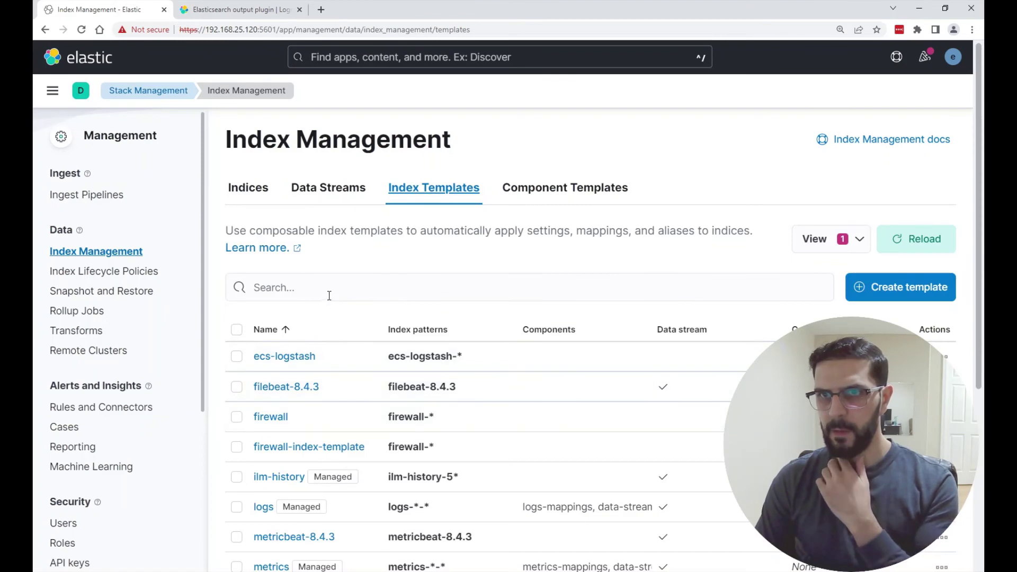
pyautogui.click(300, 450)
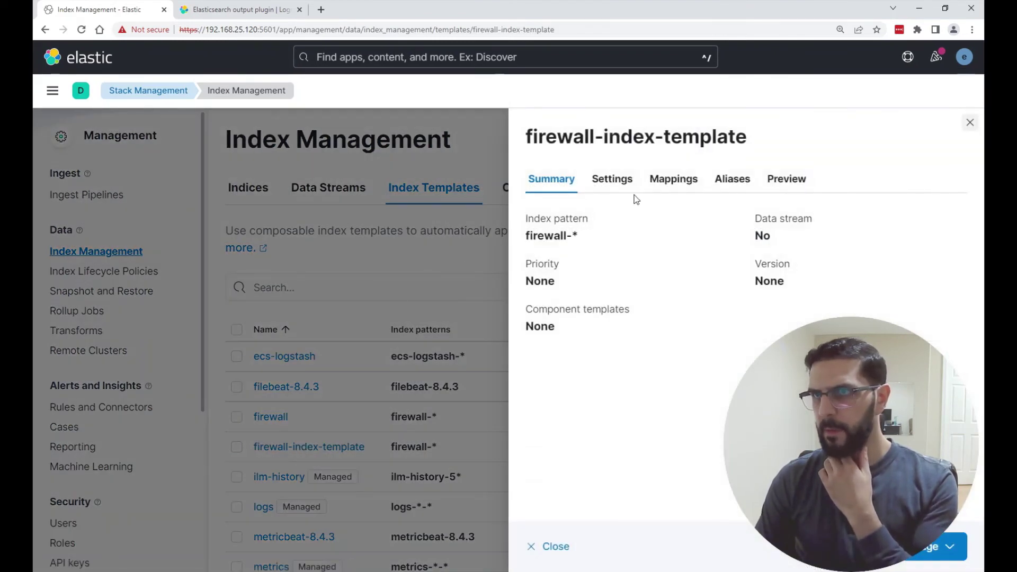
pyautogui.click(613, 183)
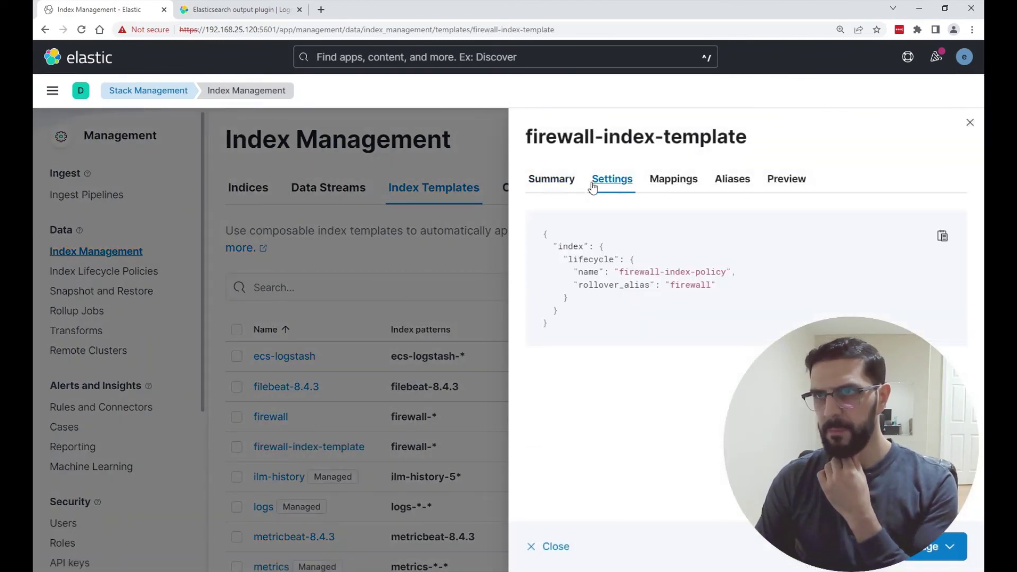
pyautogui.click(672, 183)
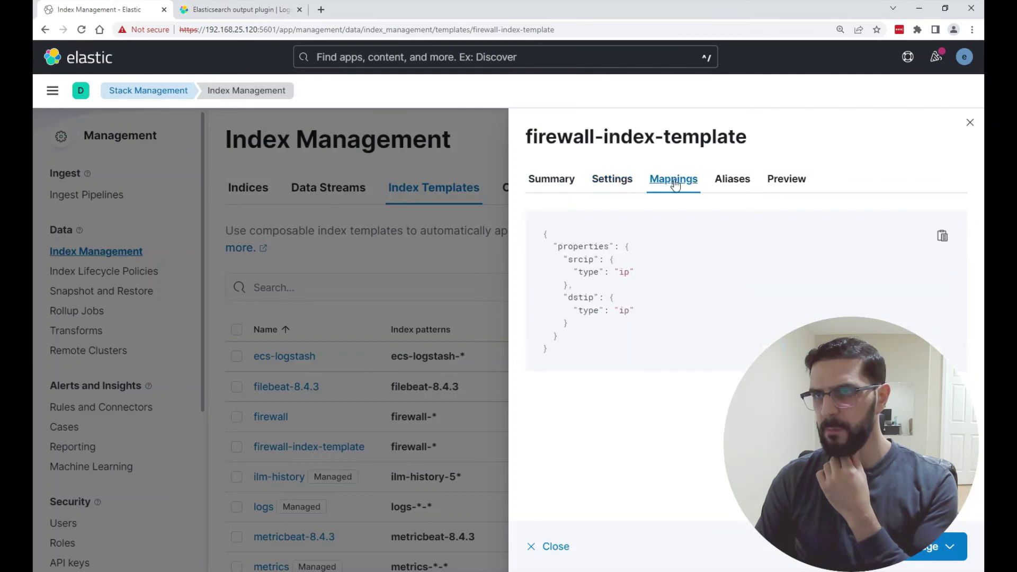
pyautogui.click(718, 185)
# - Check the lifecycle policy name and rollover alias in the settings of firewall-index-template, and revisit its mappings
pyautogui.click(617, 188)
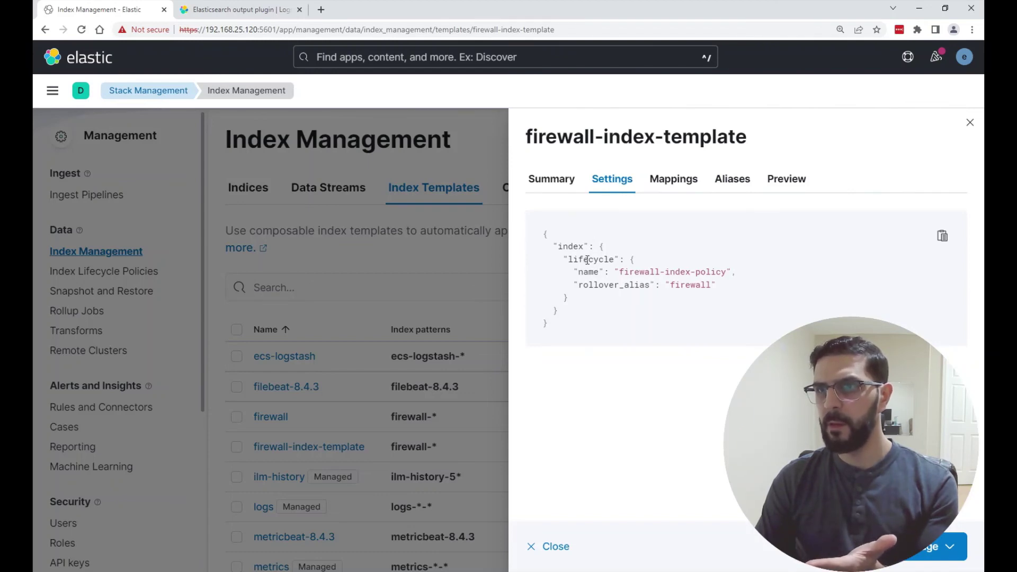
pyautogui.moveTo(618, 272); pyautogui.dragTo(720, 273)
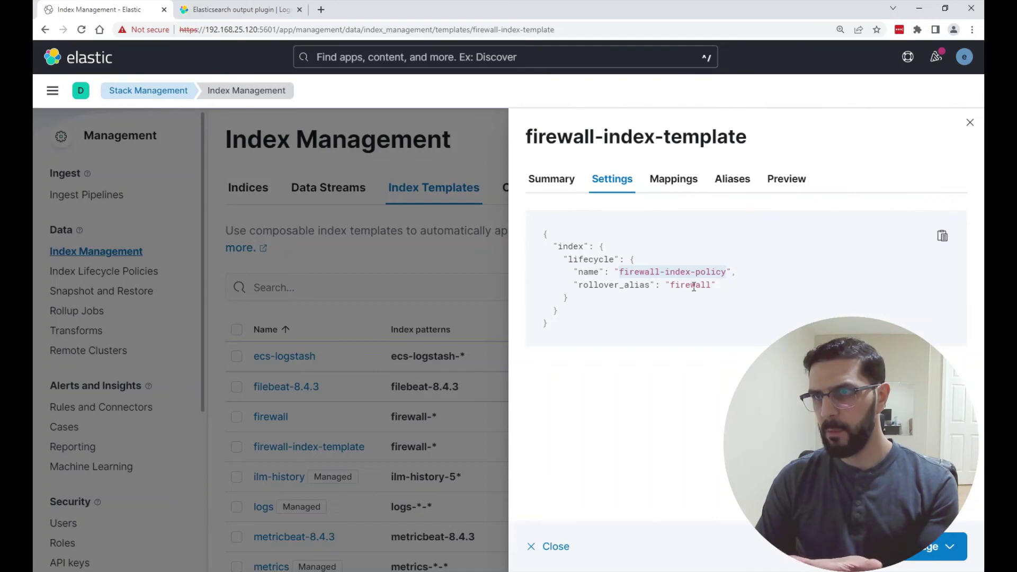
pyautogui.moveTo(712, 286); pyautogui.dragTo(678, 286)
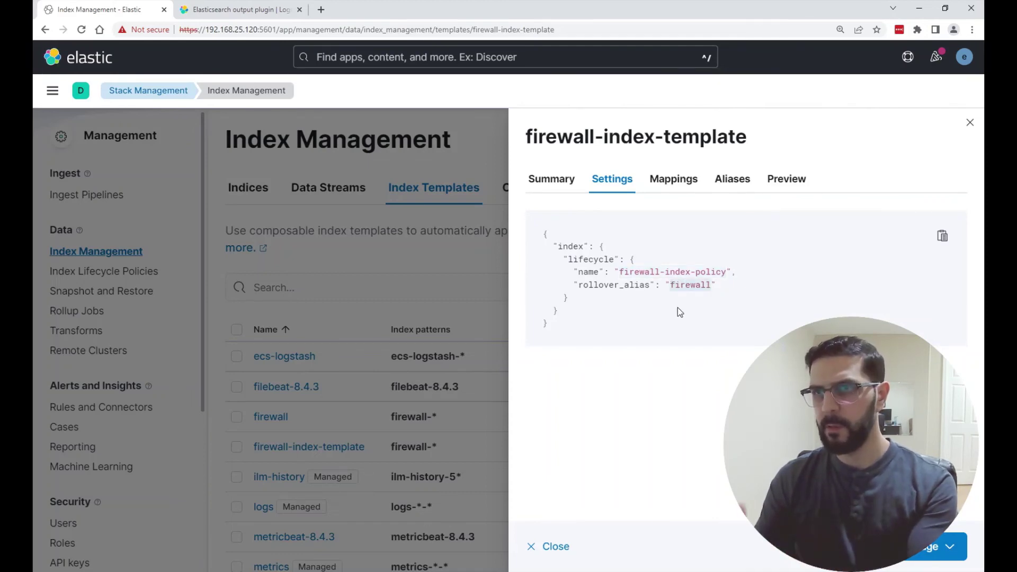
pyautogui.hotkey('alt', 'Tab')
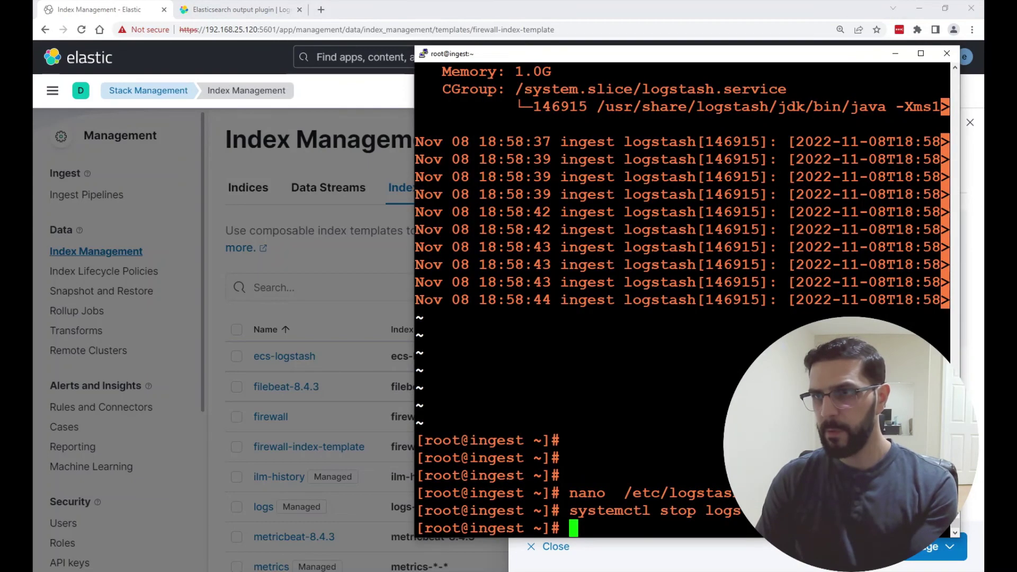
pyautogui.hotkey('alt', 'Tab')
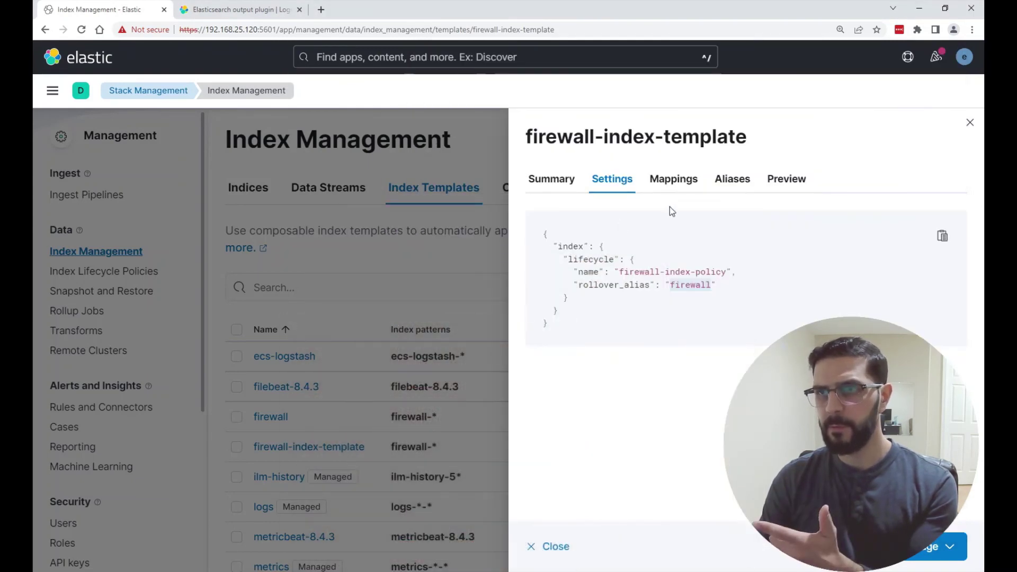
pyautogui.click(681, 185)
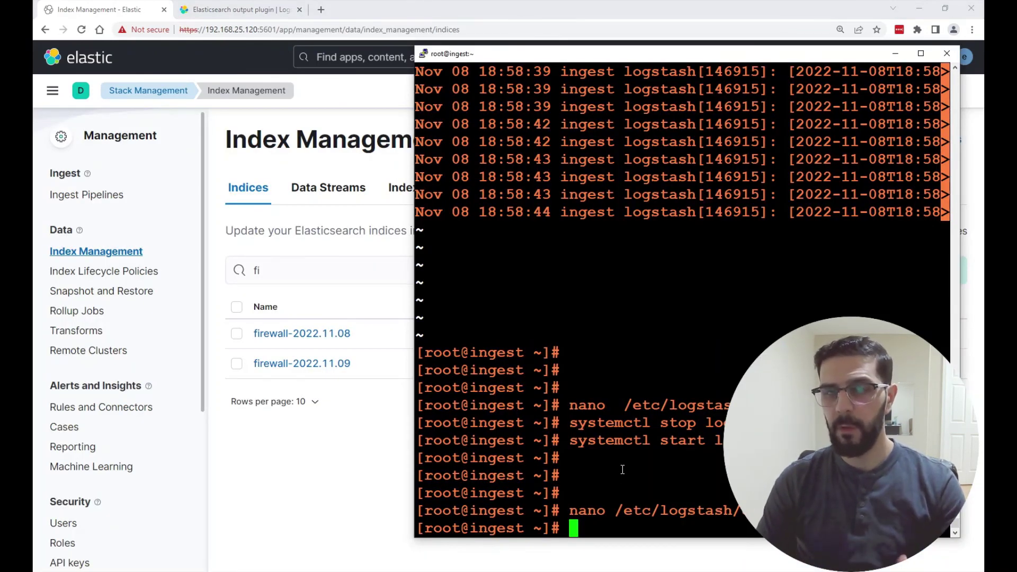
# - Reopen /etc/logstash/conf.d/firewall.conf in nano to examine the index line of the Elasticsearch output, and return to Index Management
pyautogui.press('Up')
pyautogui.press('Return')
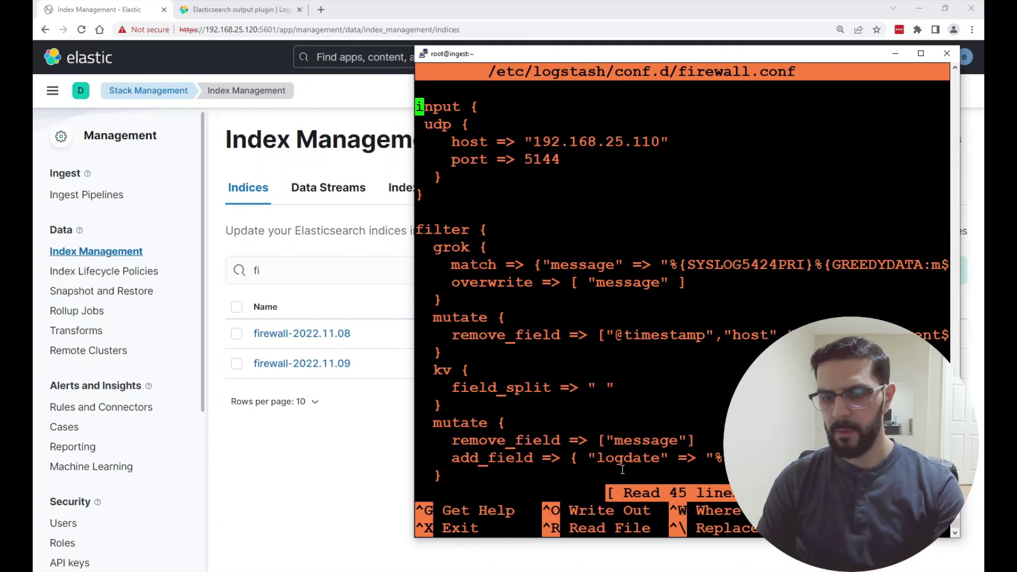
pyautogui.press('pagedown')
pyautogui.press('pagedown')
pyautogui.scroll(4, 623, 470)
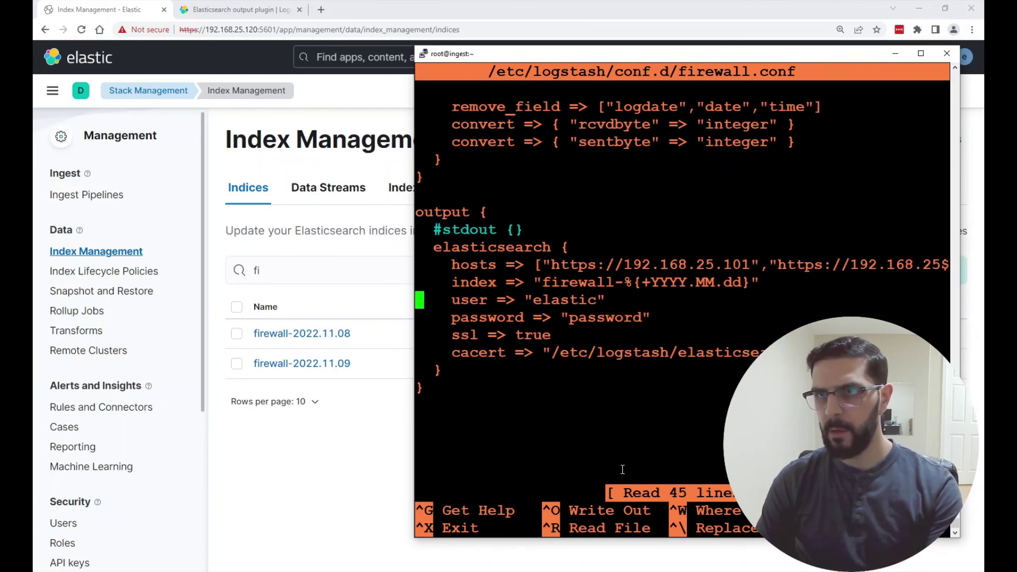
pyautogui.tripleClick(482, 283)
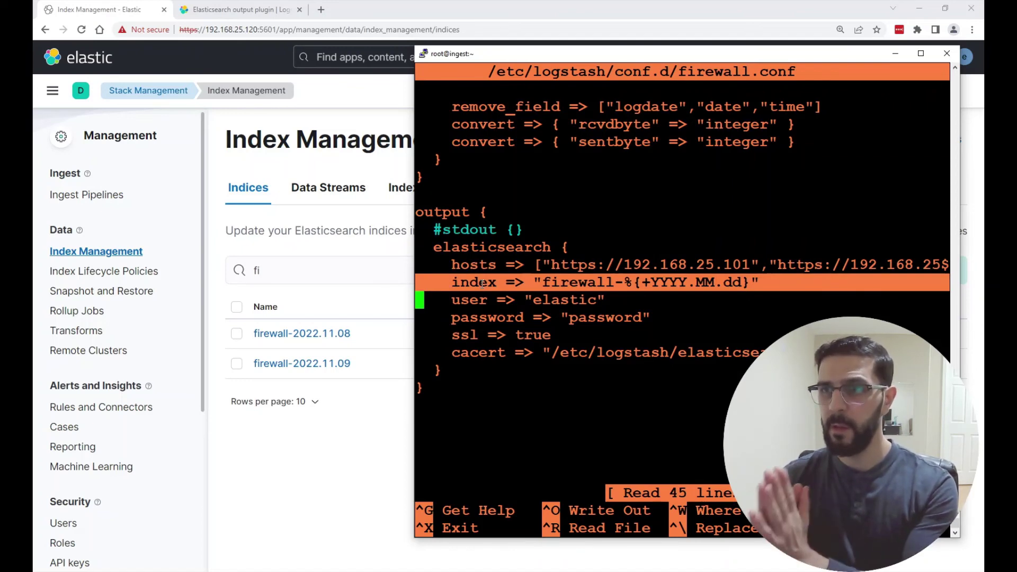
pyautogui.click(483, 285)
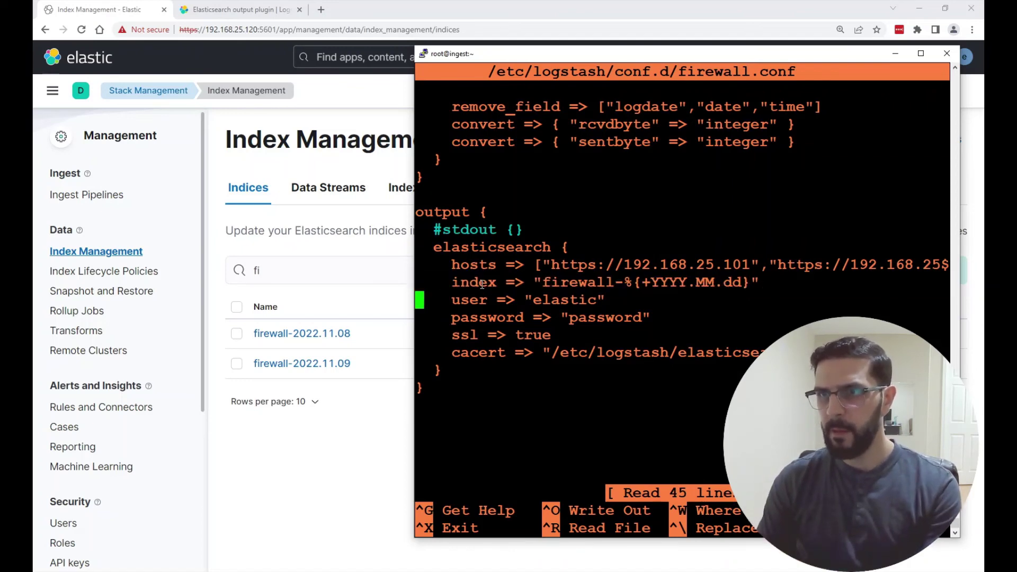
pyautogui.click(372, 440)
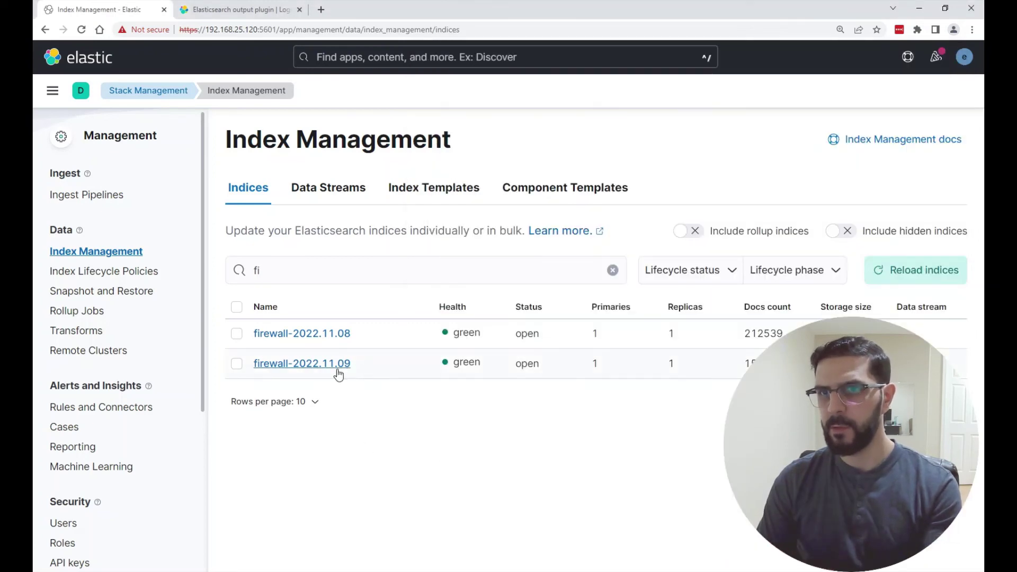
# - Add the firewall-index-policy lifecycle policy to the firewall-2022.11.09 index, review its index lifecycle management summary and close the index details
pyautogui.rightClick(310, 370)
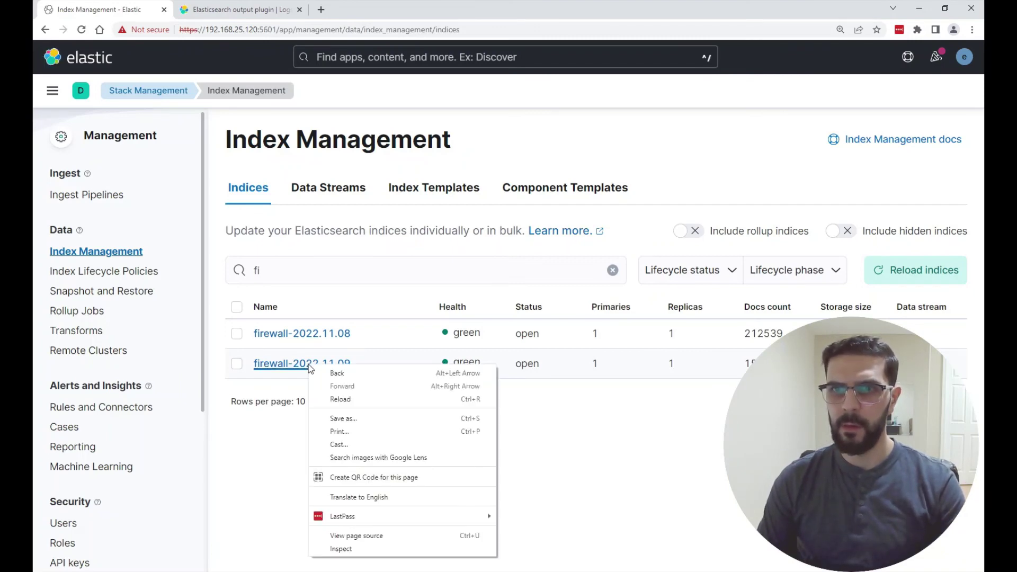
pyautogui.press('Escape')
pyautogui.click(283, 365)
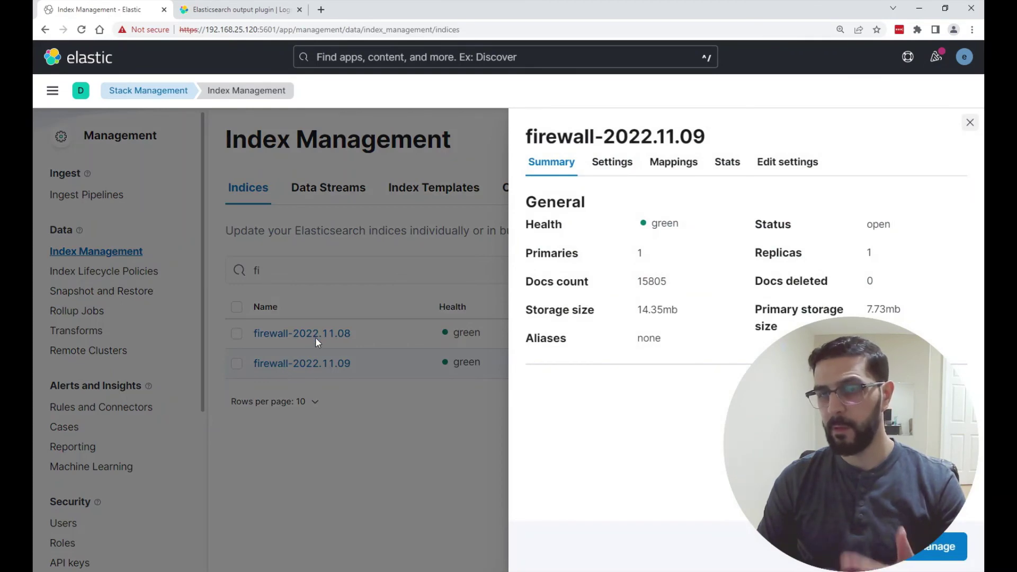
pyautogui.click(926, 552)
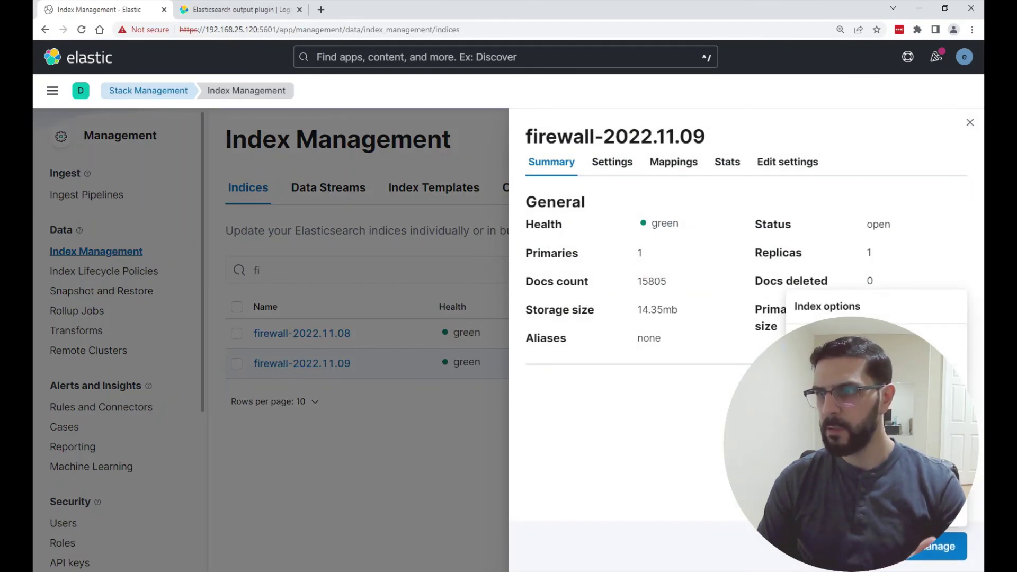
pyautogui.click(827, 493)
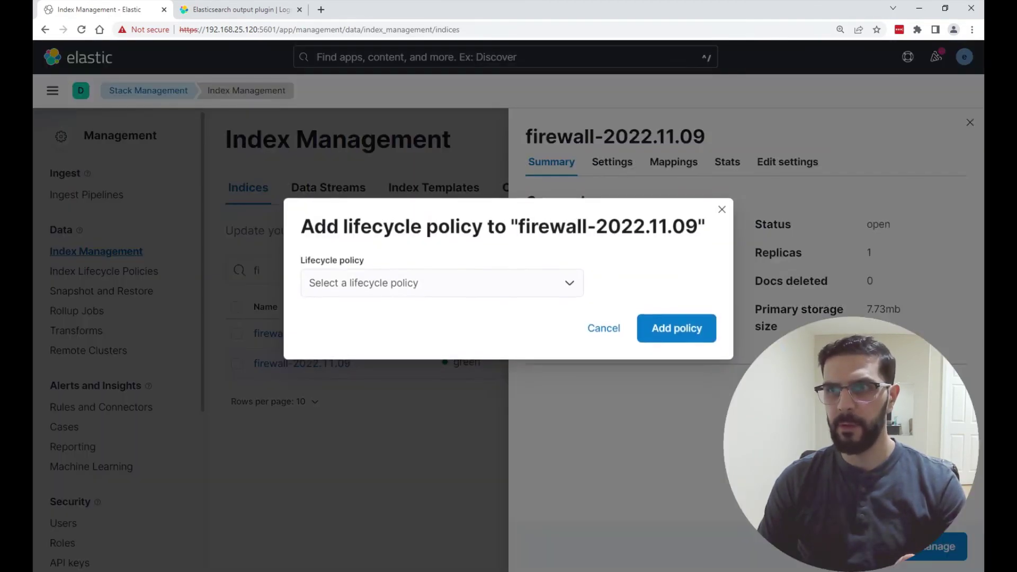
pyautogui.click(566, 286)
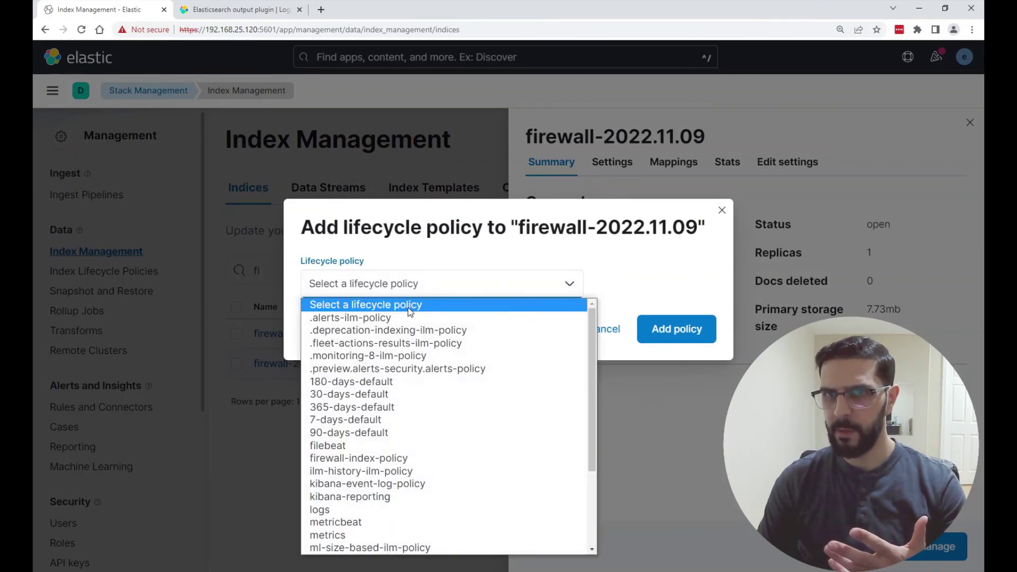
pyautogui.click(349, 459)
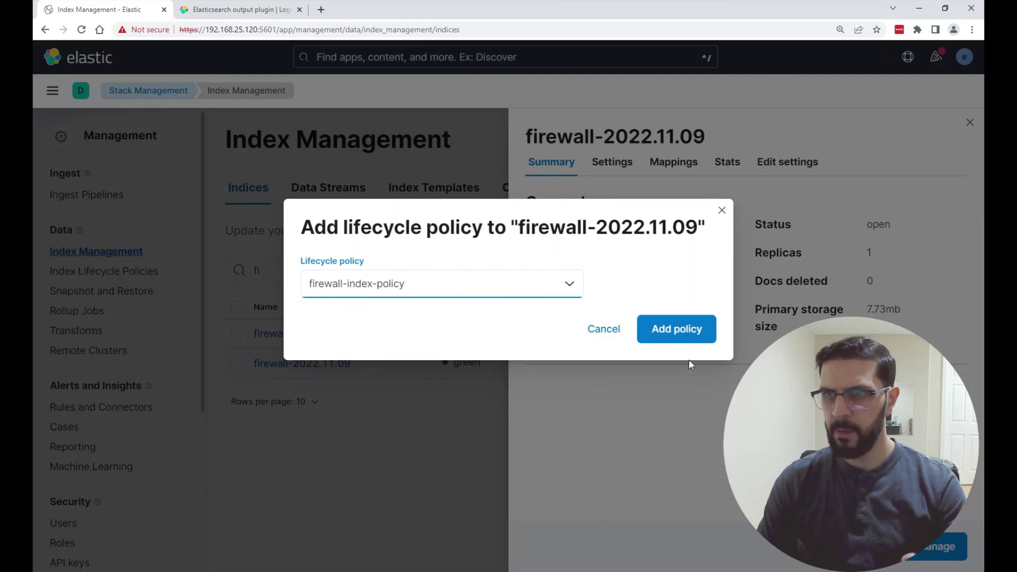
pyautogui.click(673, 337)
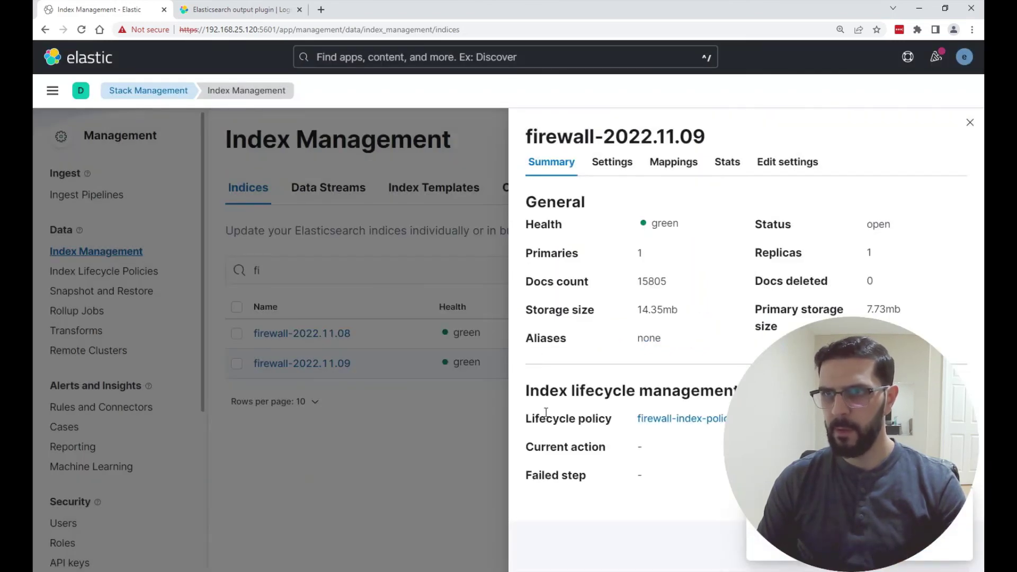
pyautogui.moveTo(529, 391); pyautogui.dragTo(715, 382)
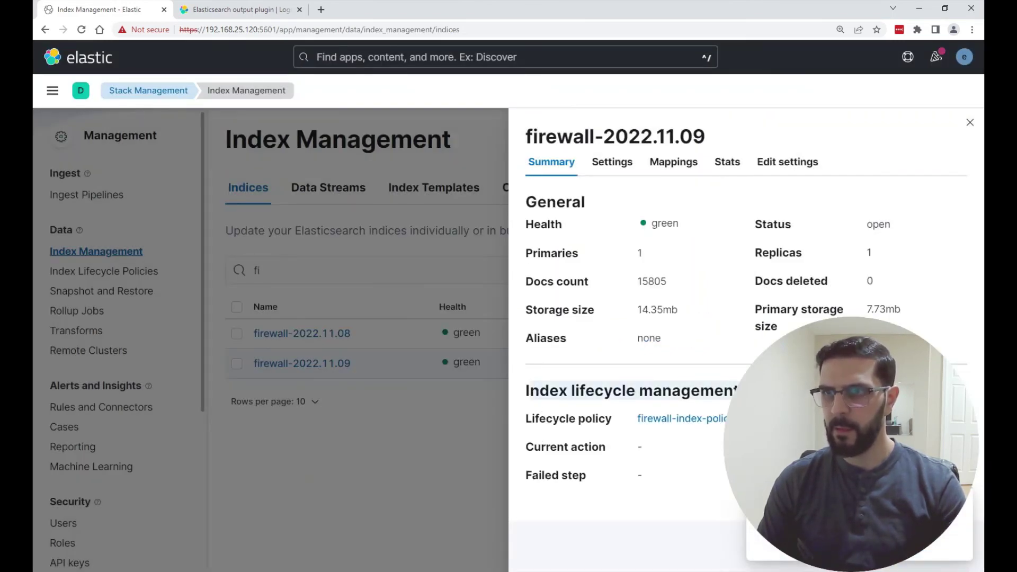
pyautogui.click(653, 396)
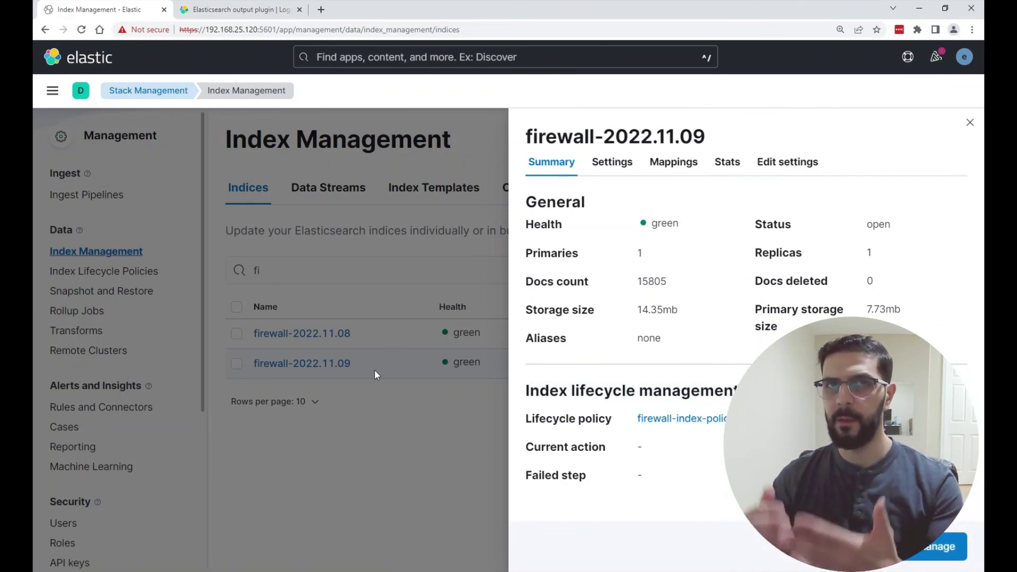
pyautogui.click(375, 396)
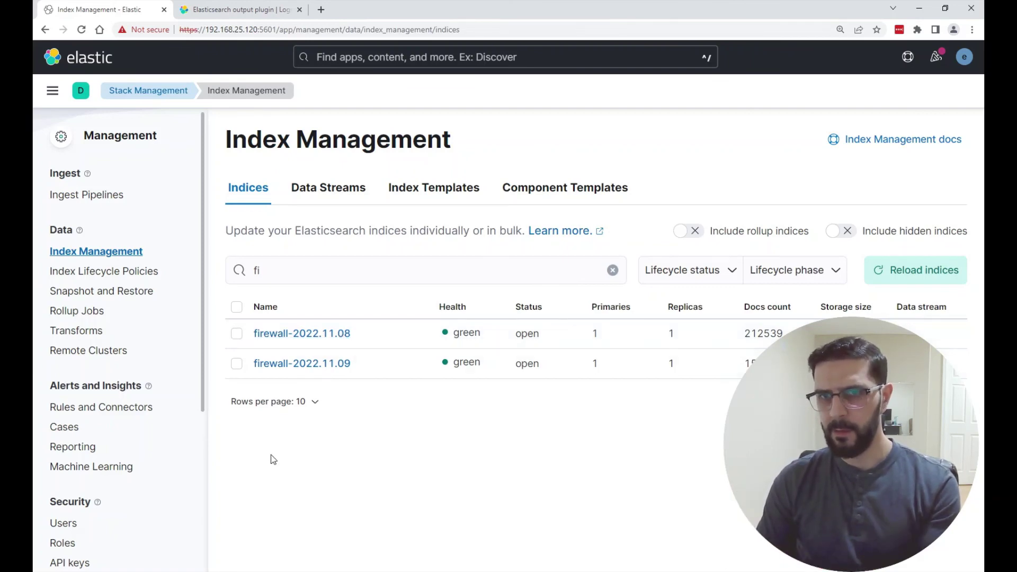
# - Examine the date pattern in the index line of firewall.conf in the terminal, and recheck the options of firewall-2022.11.09 in Index Management
pyautogui.hotkey('alt', 'Tab')
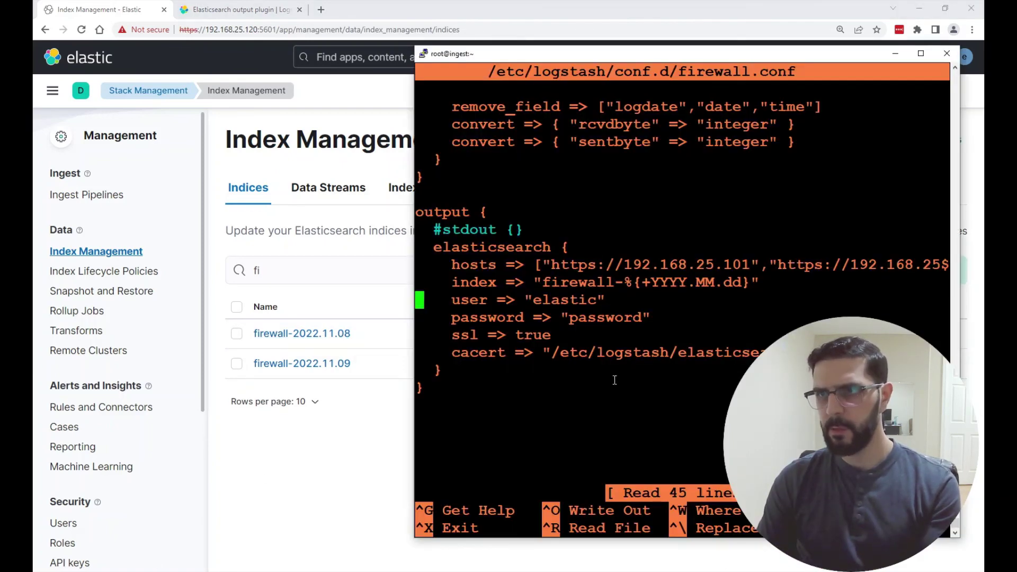
pyautogui.tripleClick(471, 286)
pyautogui.tripleClick(471, 286)
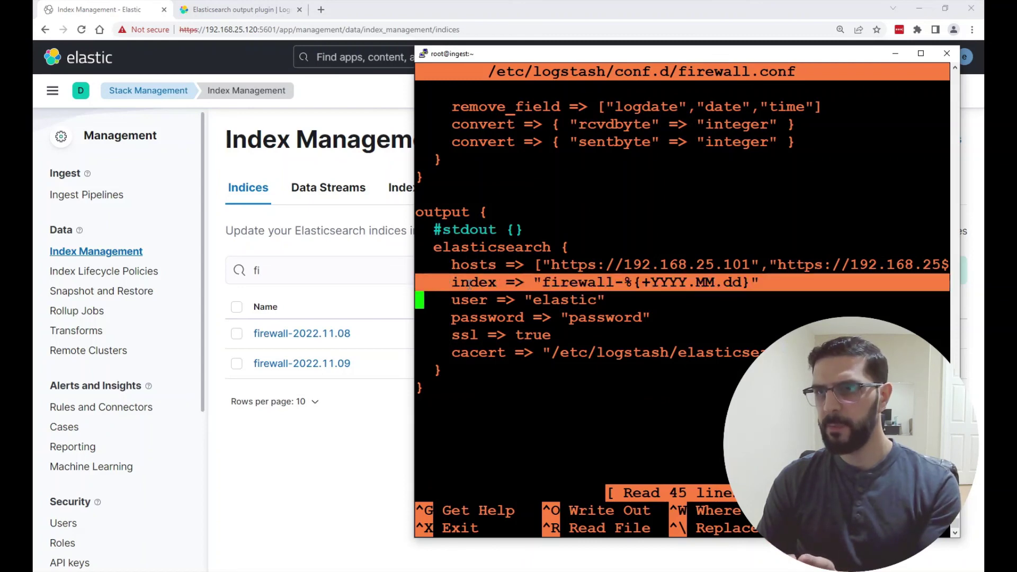
pyautogui.tripleClick(470, 285)
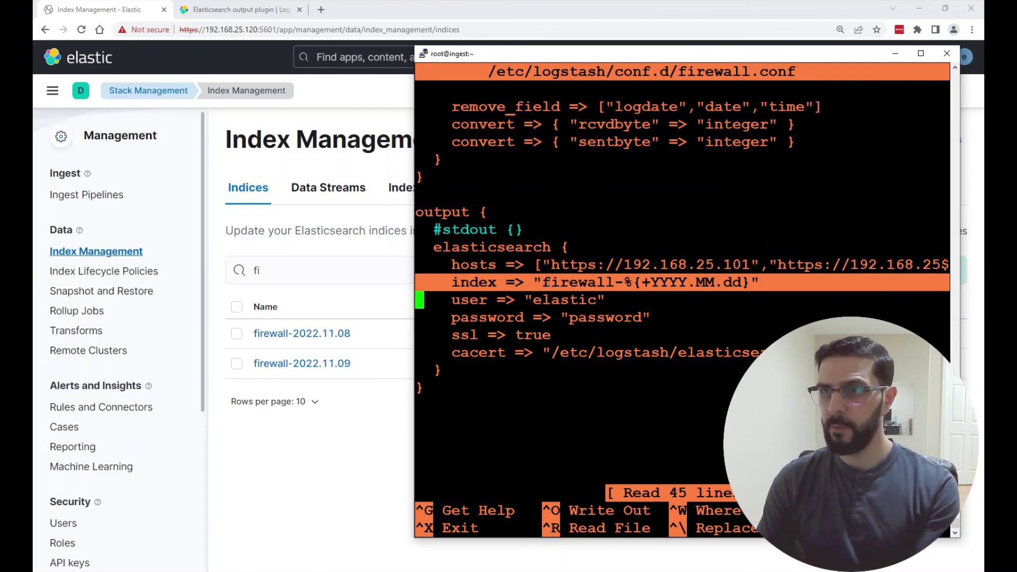
pyautogui.click(655, 272)
pyautogui.moveTo(634, 283); pyautogui.dragTo(748, 282)
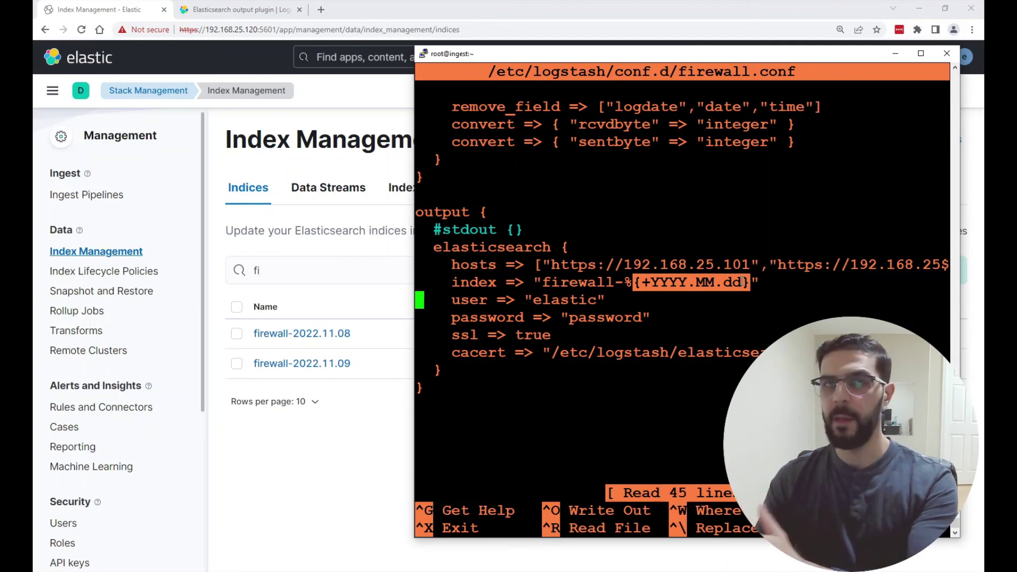
pyautogui.click(403, 424)
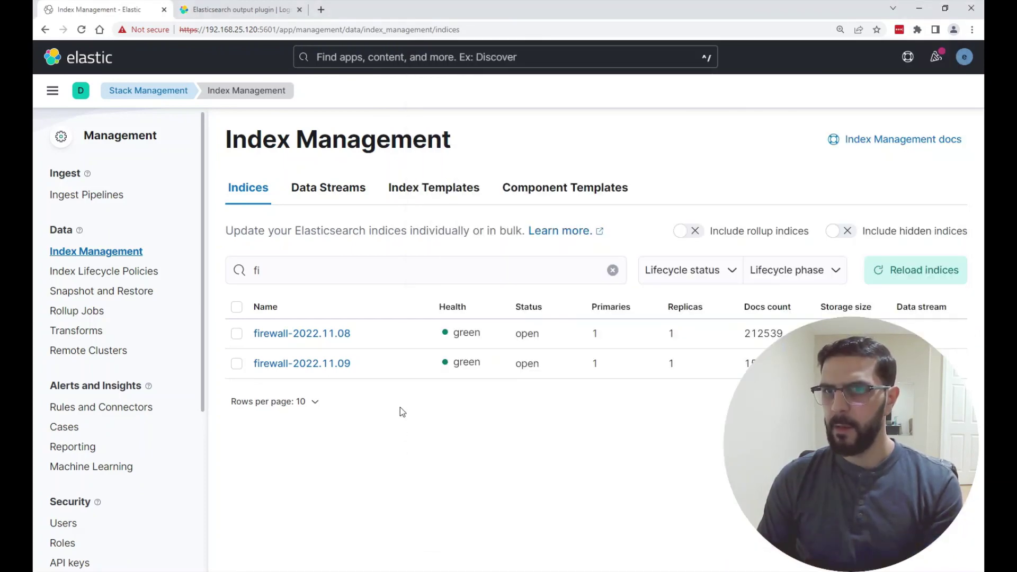
pyautogui.click(334, 366)
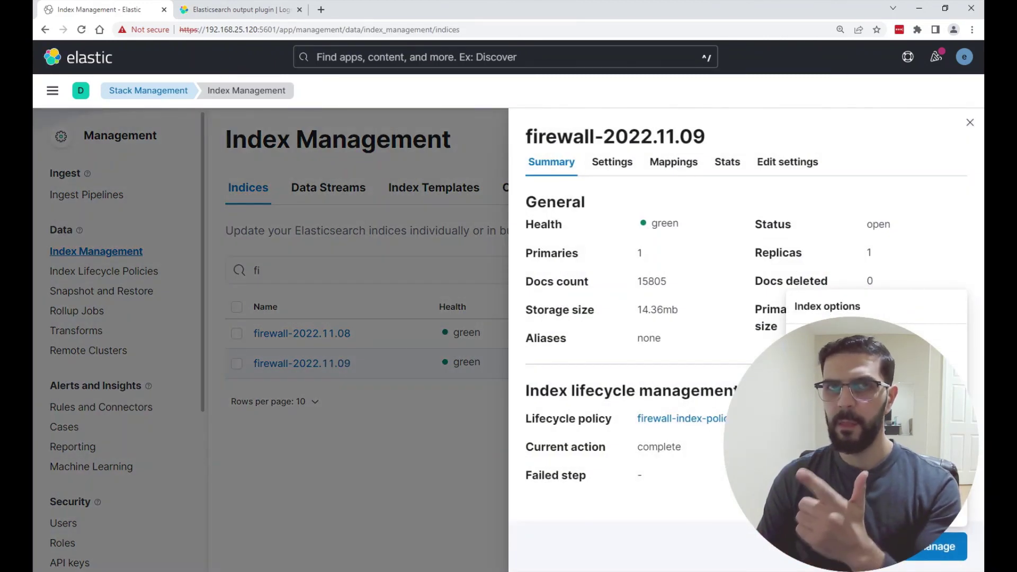
pyautogui.click(330, 414)
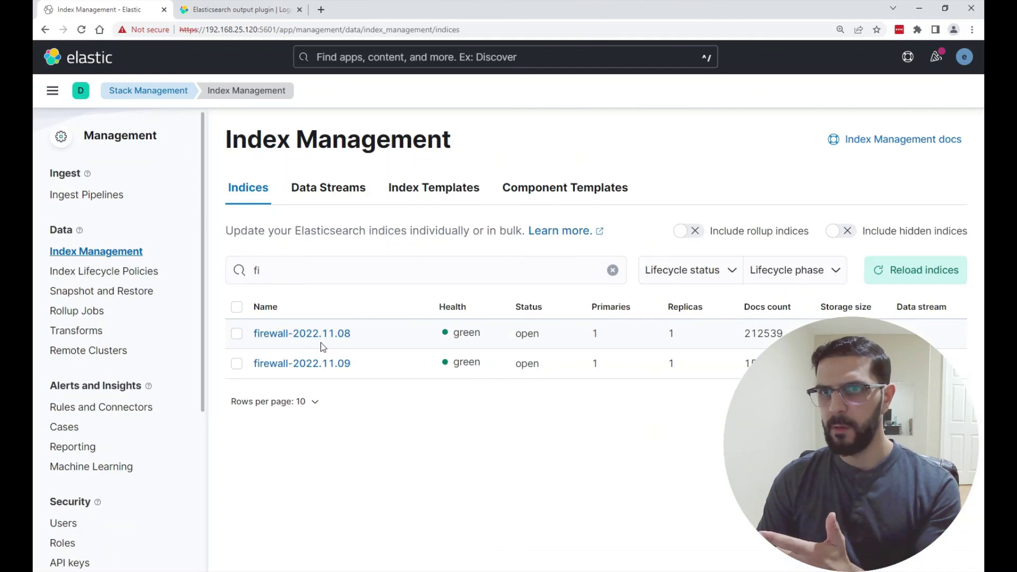
# - Add the firewall-index-policy lifecycle policy to the firewall-2022.11.08 index and close its details
pyautogui.click(324, 335)
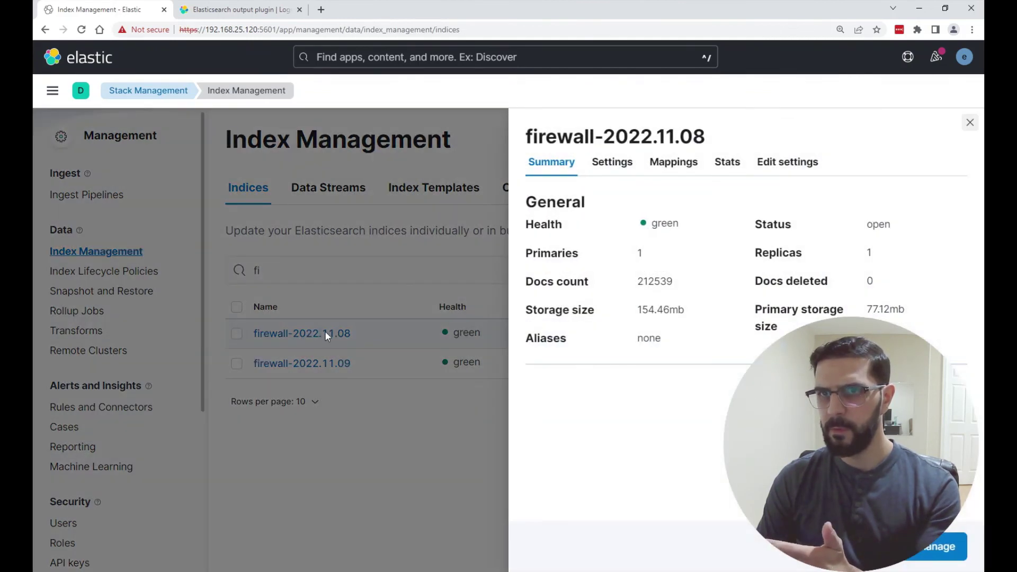
pyautogui.click(943, 547)
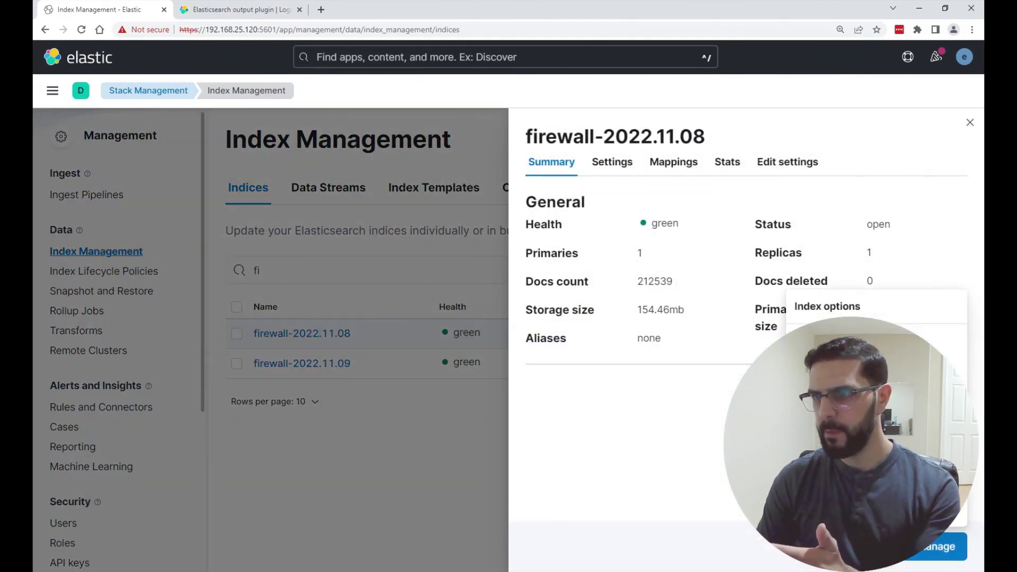
pyautogui.click(933, 463)
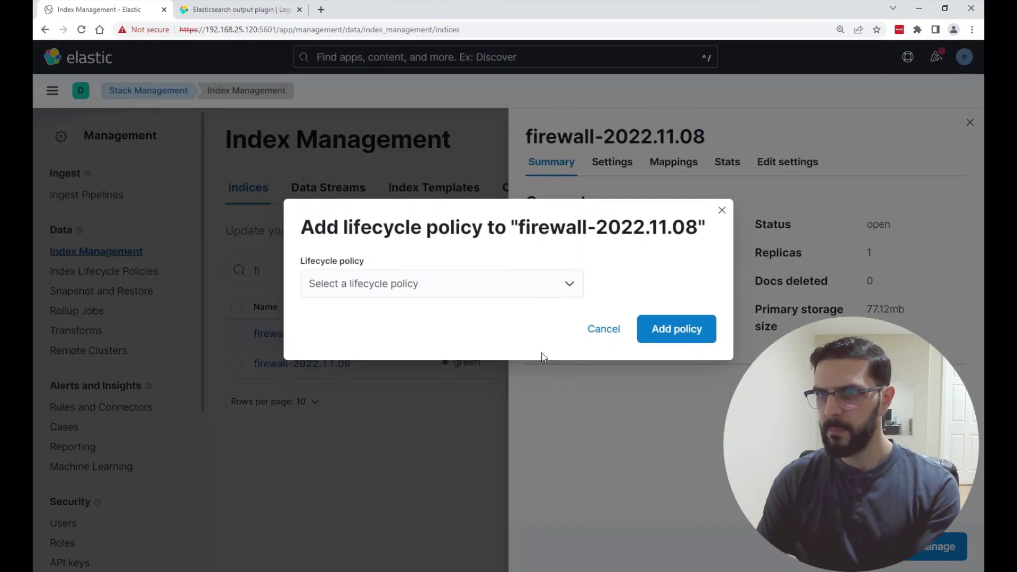
pyautogui.click(568, 286)
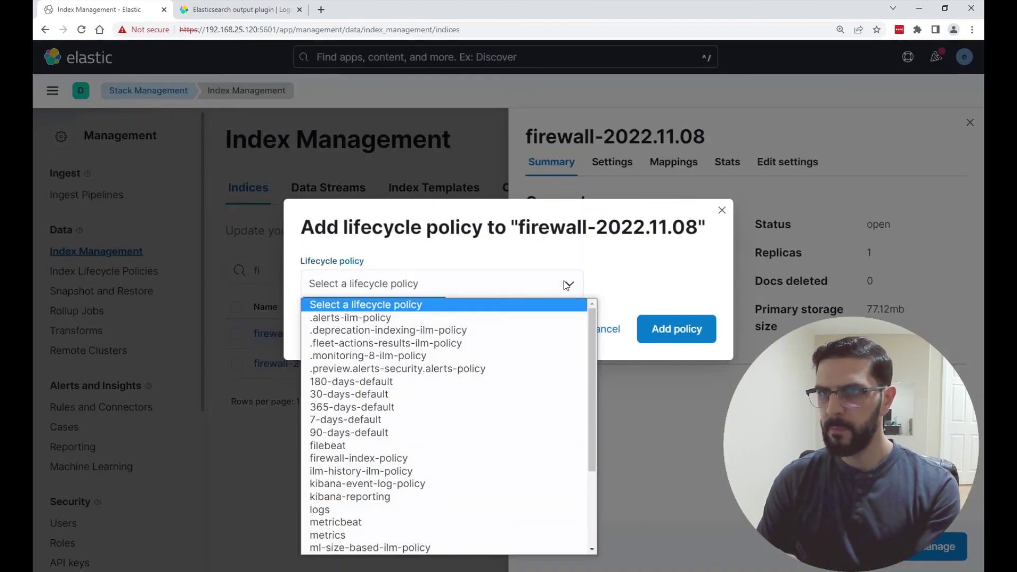
pyautogui.click(356, 459)
pyautogui.click(674, 335)
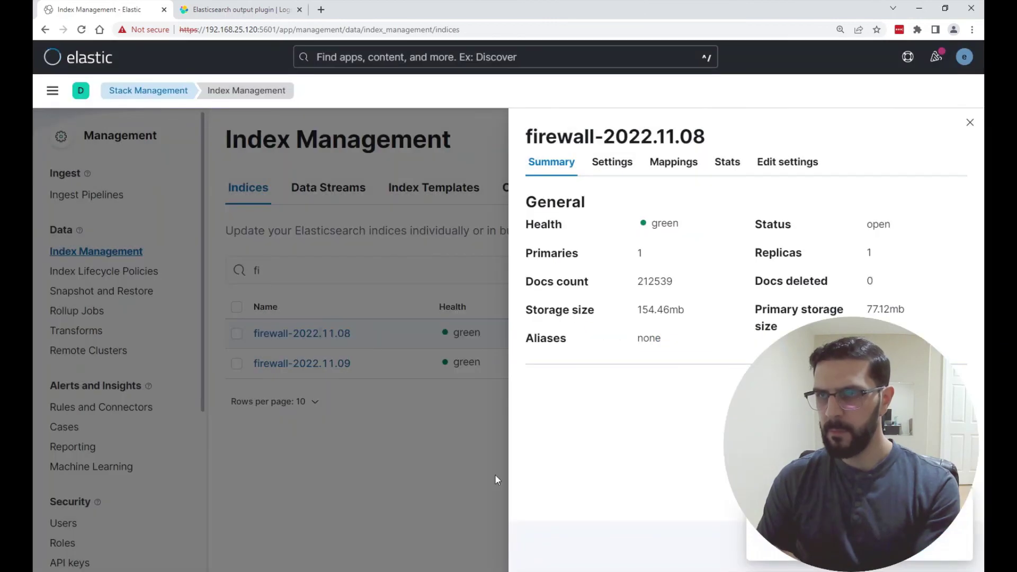
pyautogui.click(361, 376)
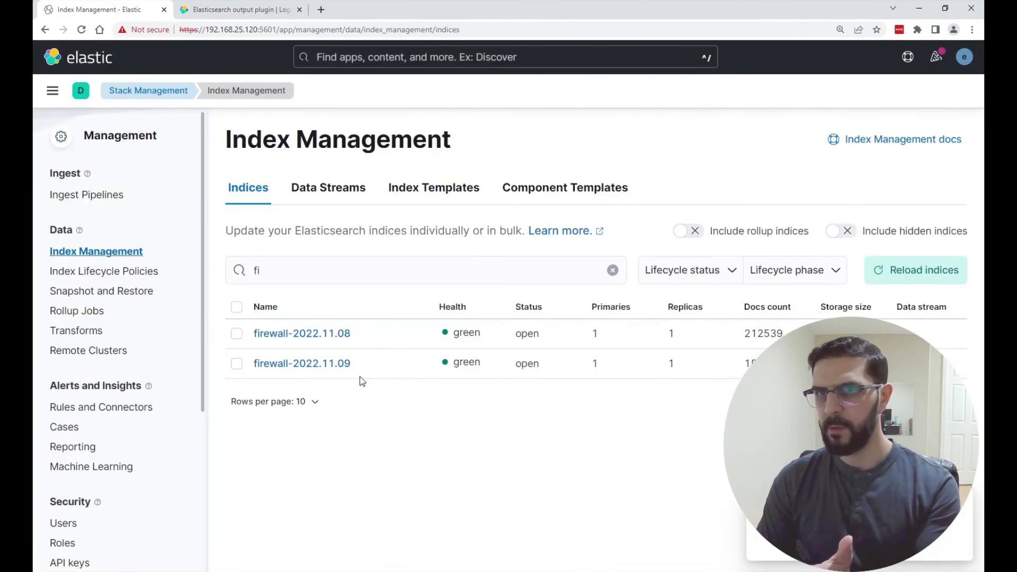